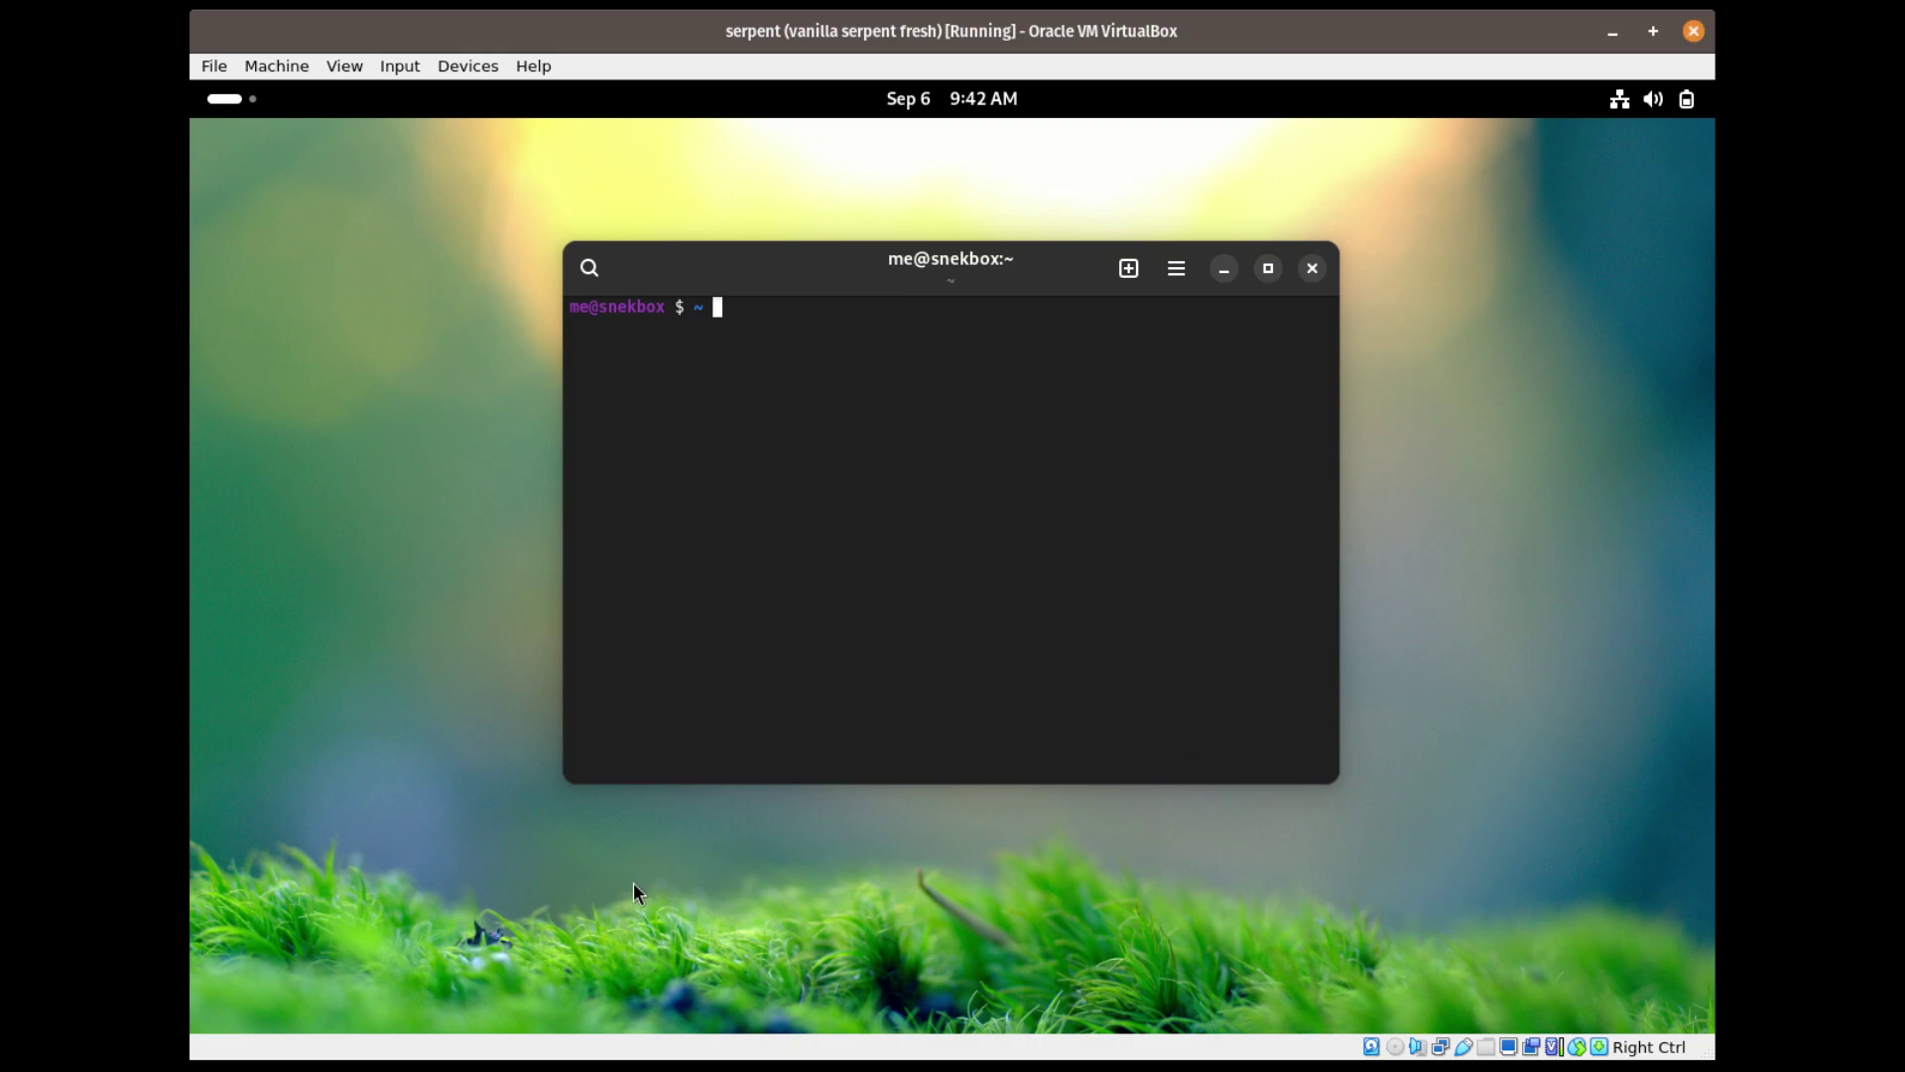
# Launch Firefox from the Activities dash and search for 'COSMOS DESKTOP SERPMENT OS'
pyautogui.click(232, 99)
pyautogui.click(838, 968)
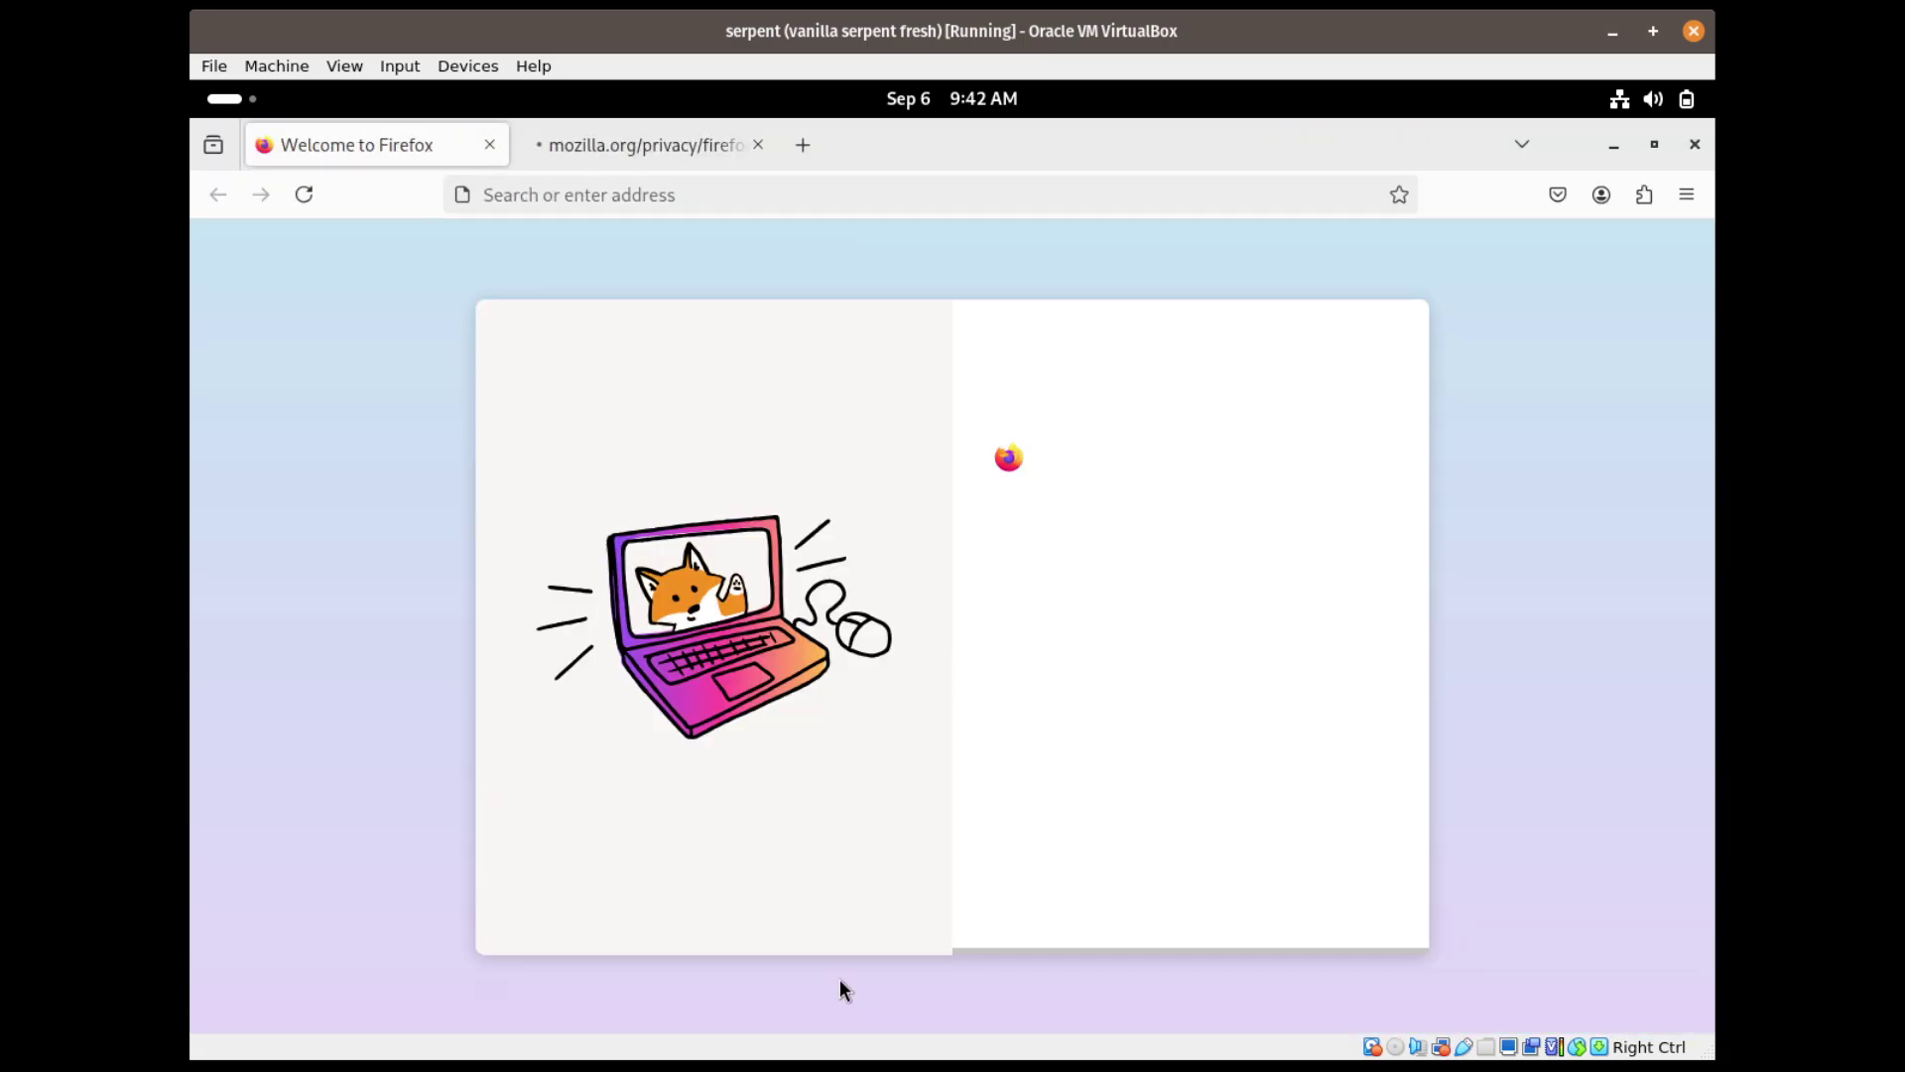
pyautogui.click(563, 196)
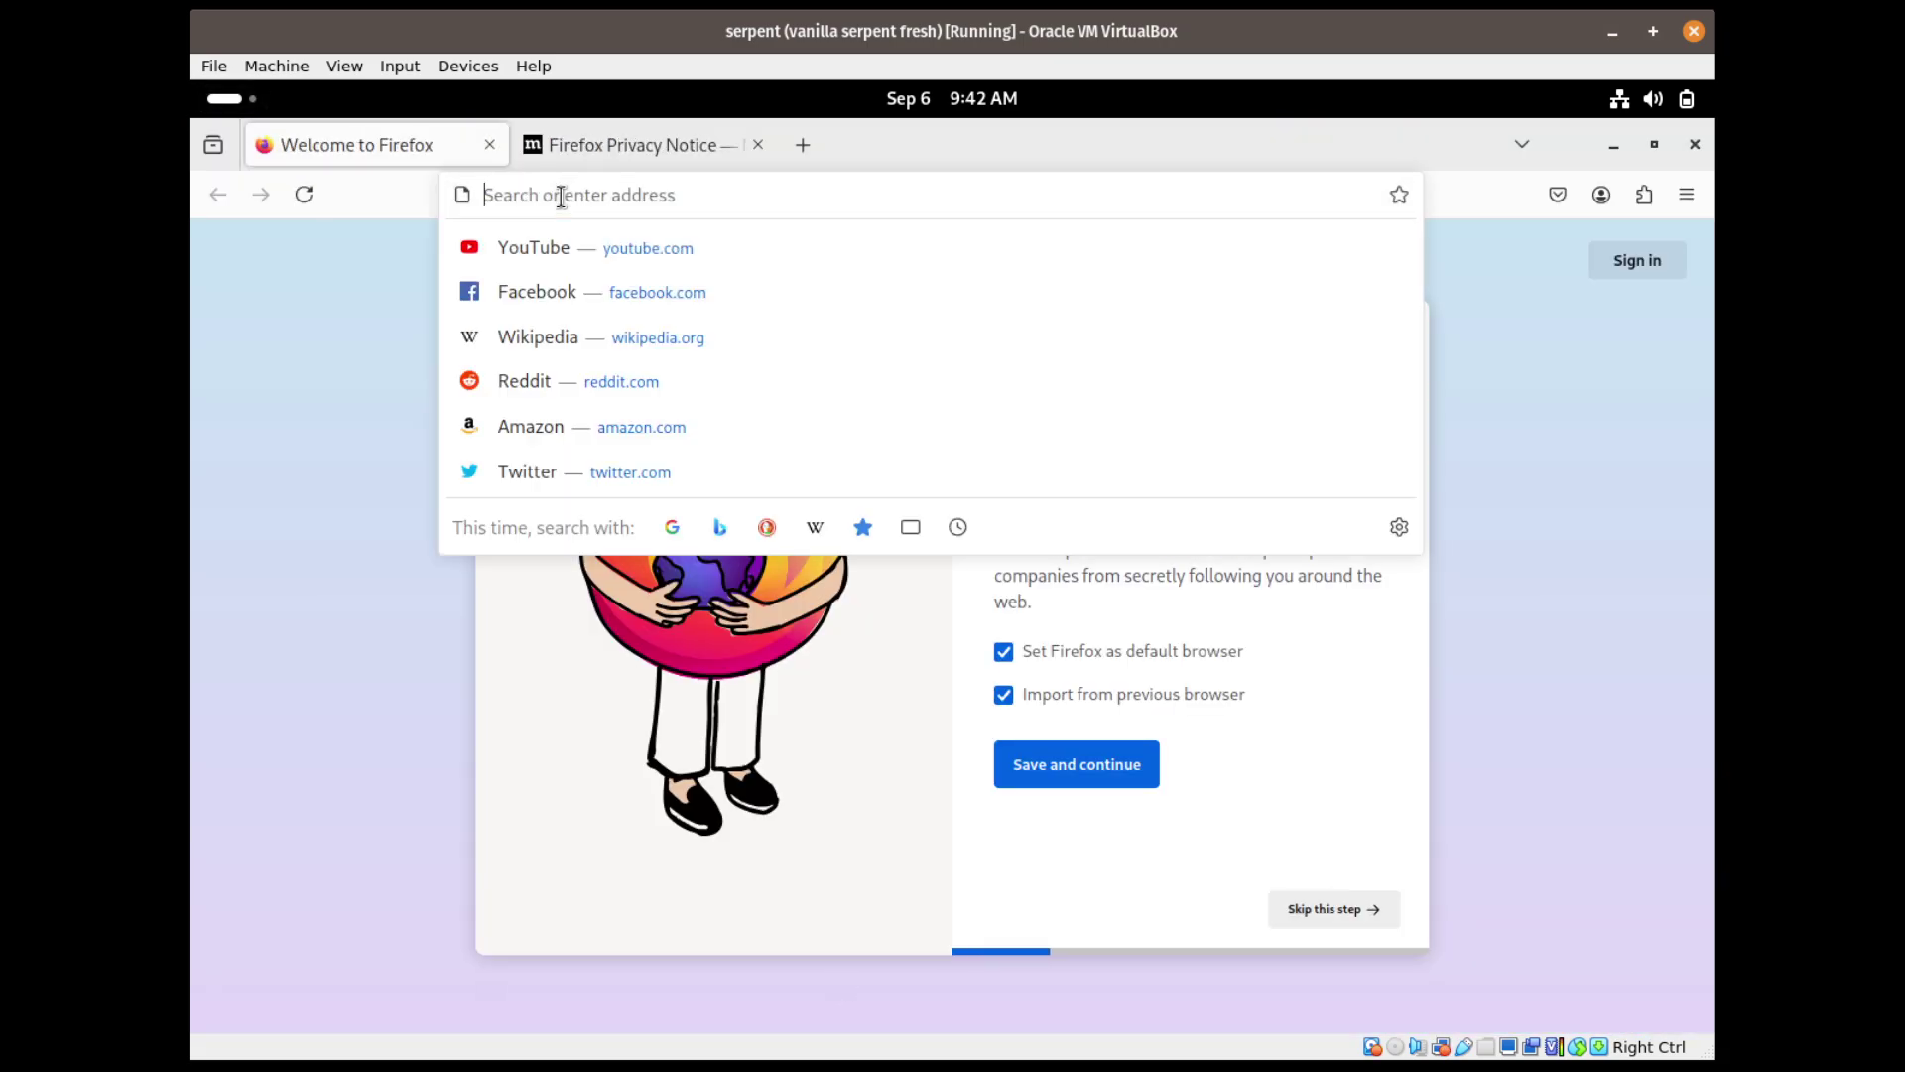
pyautogui.write('COSMOS ')
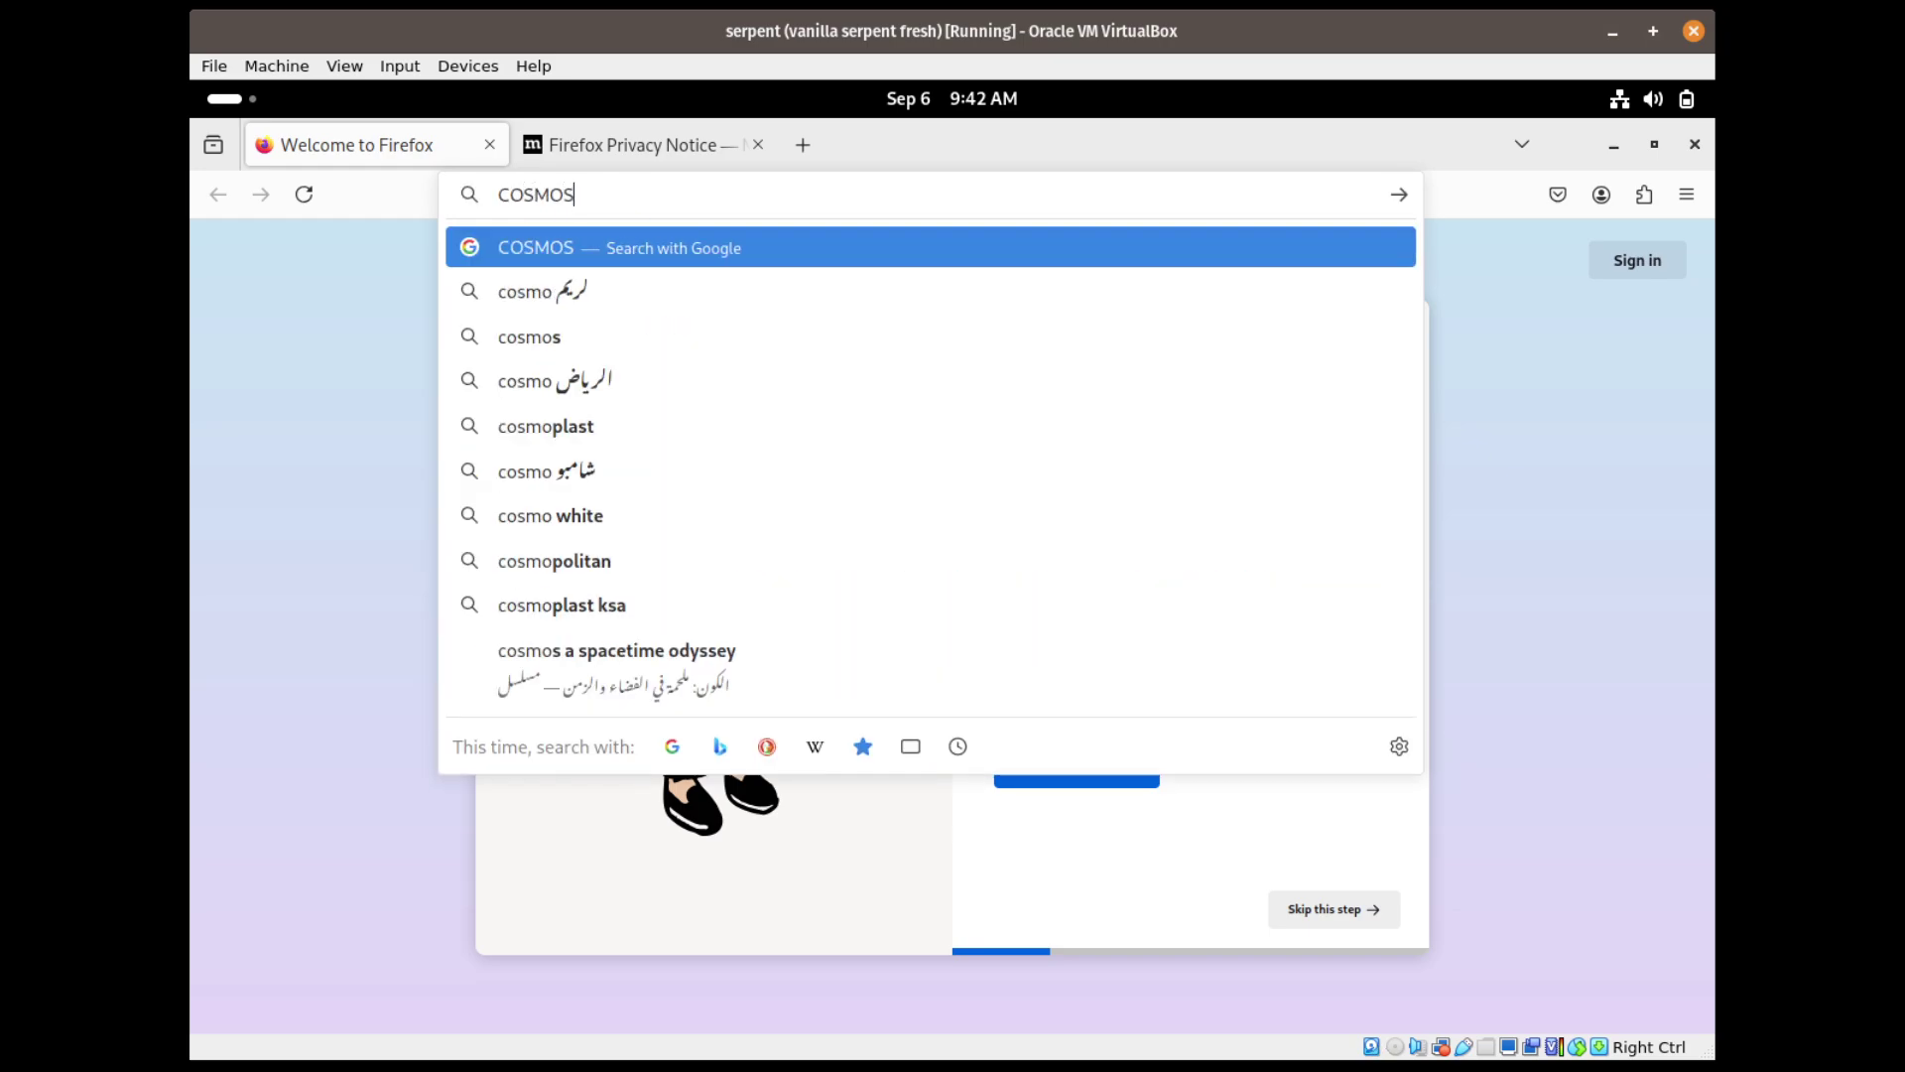
pyautogui.write('DESKTOP+SERPMENT+OS')
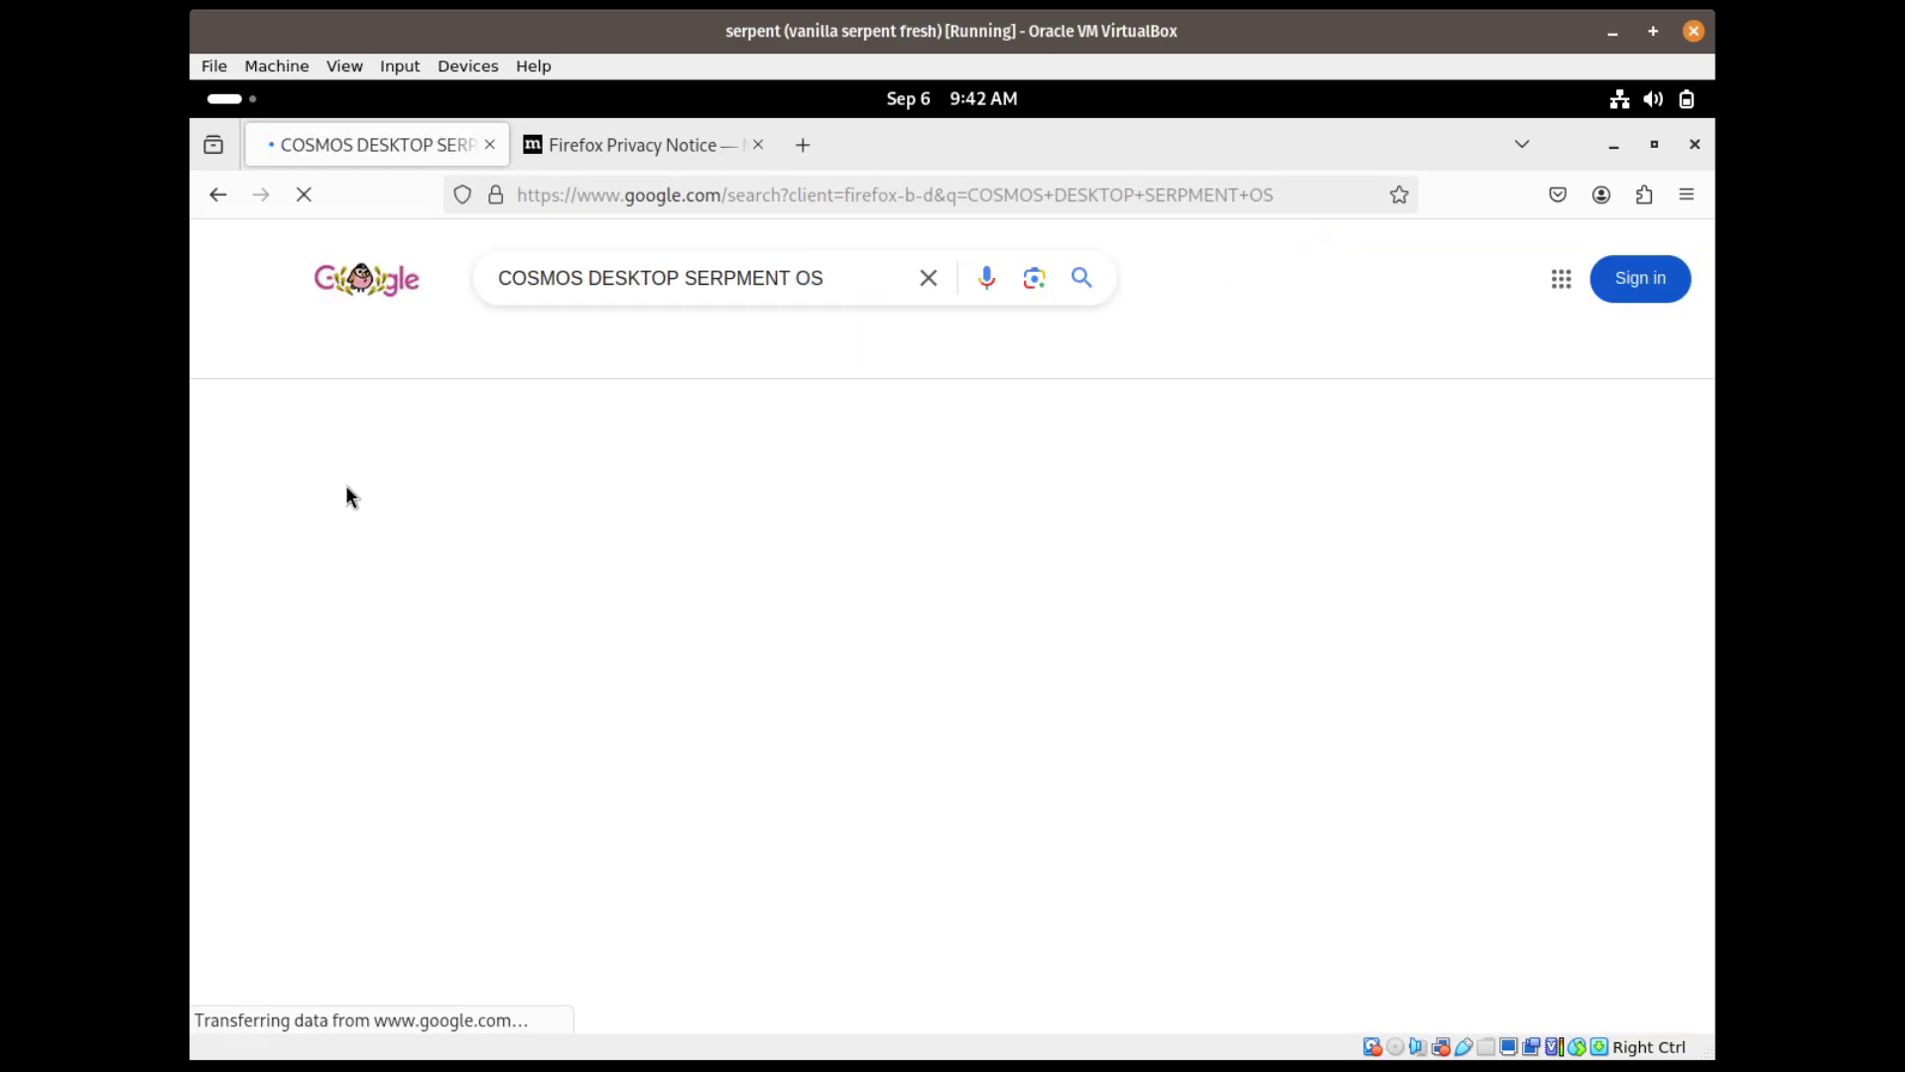
# Open the Serpent OS COSMIC docs page and read its install command and display manager notes
pyautogui.click(364, 823)
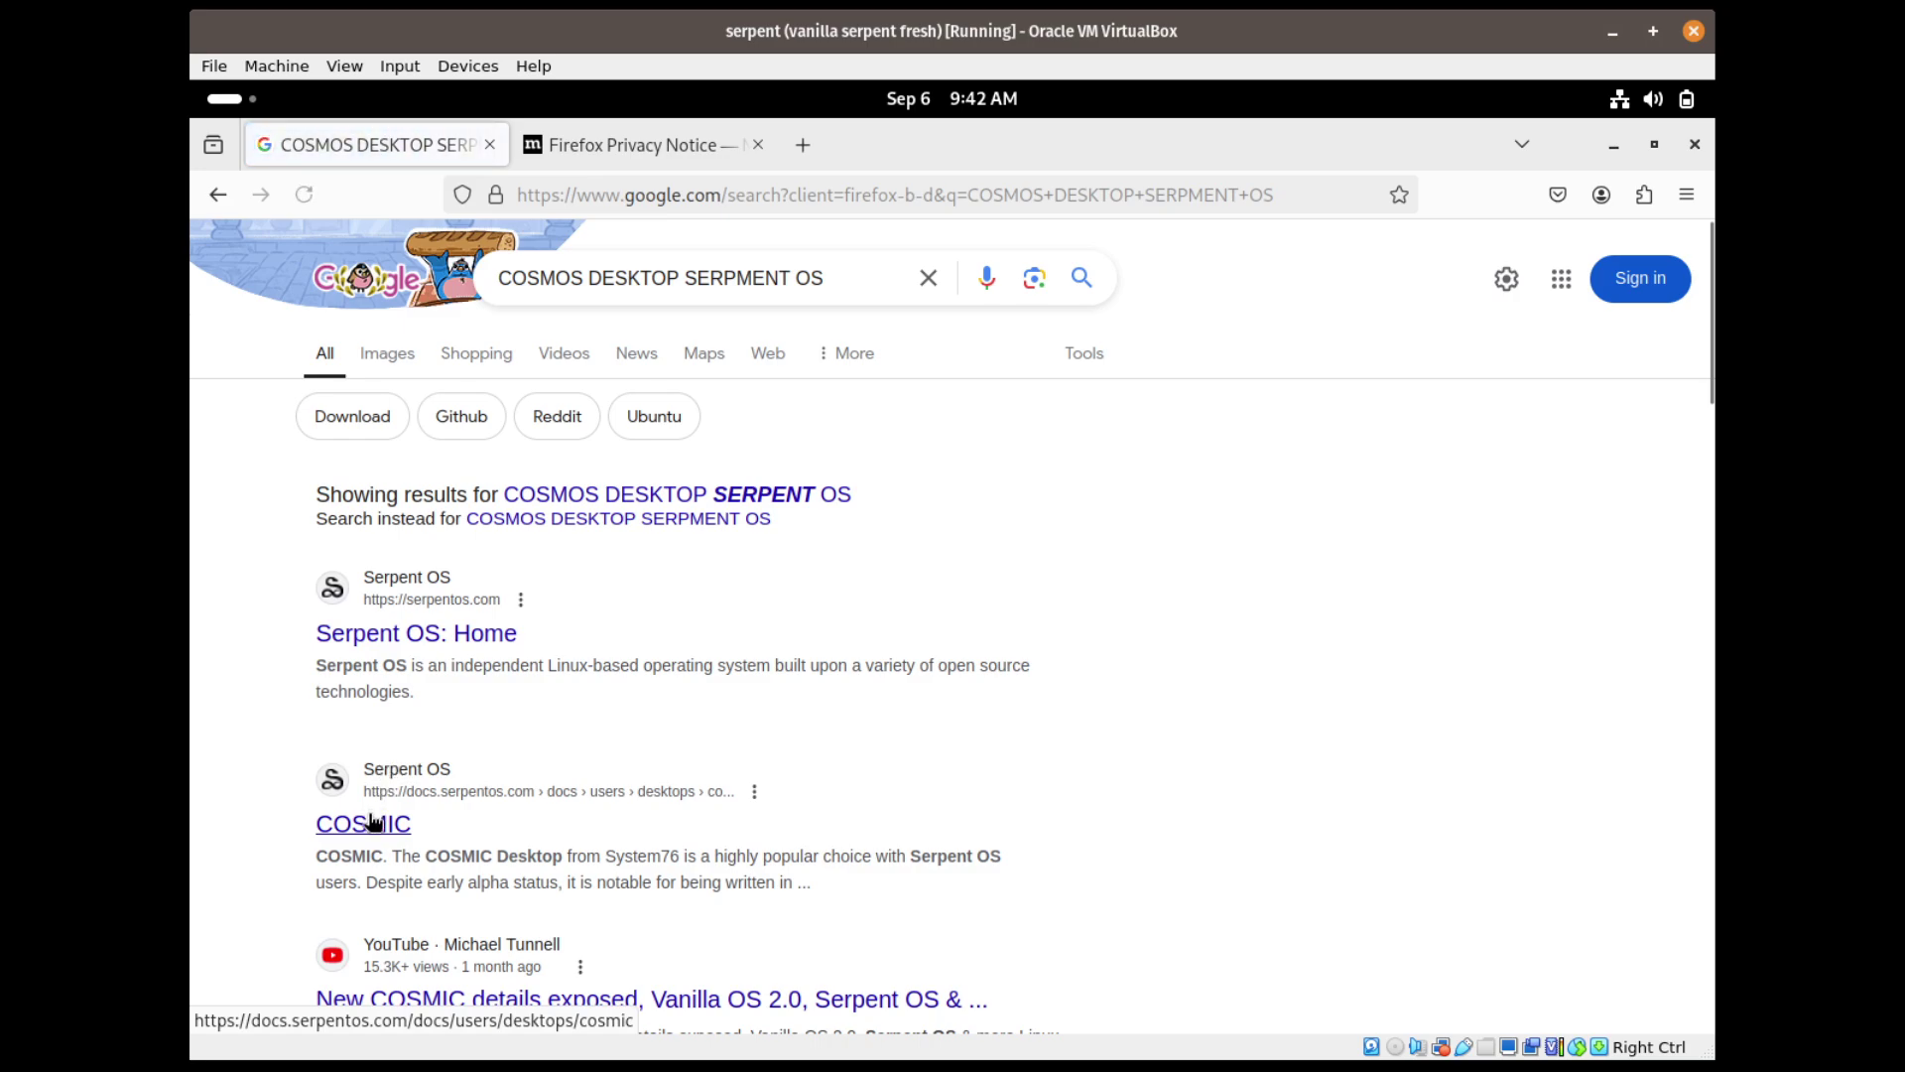
pyautogui.scroll(-3, 968, 677)
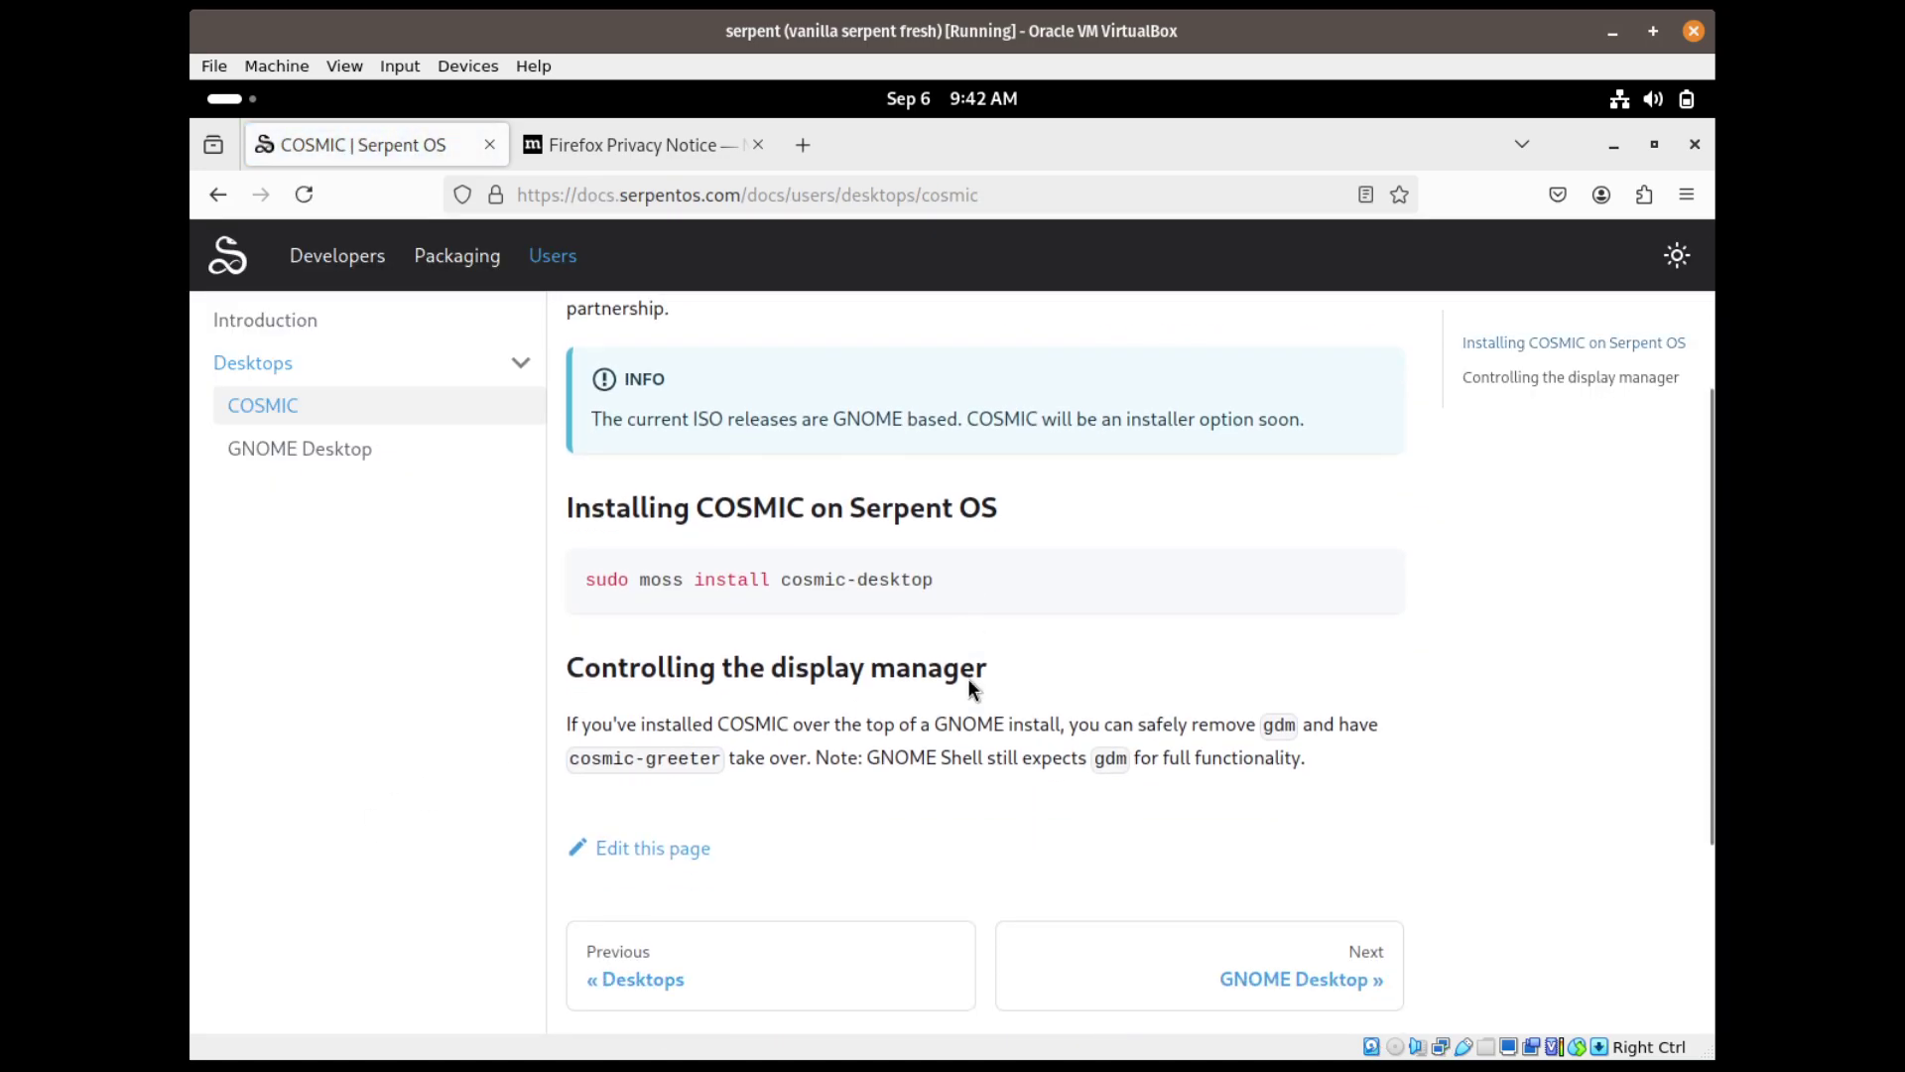
pyautogui.tripleClick(696, 525)
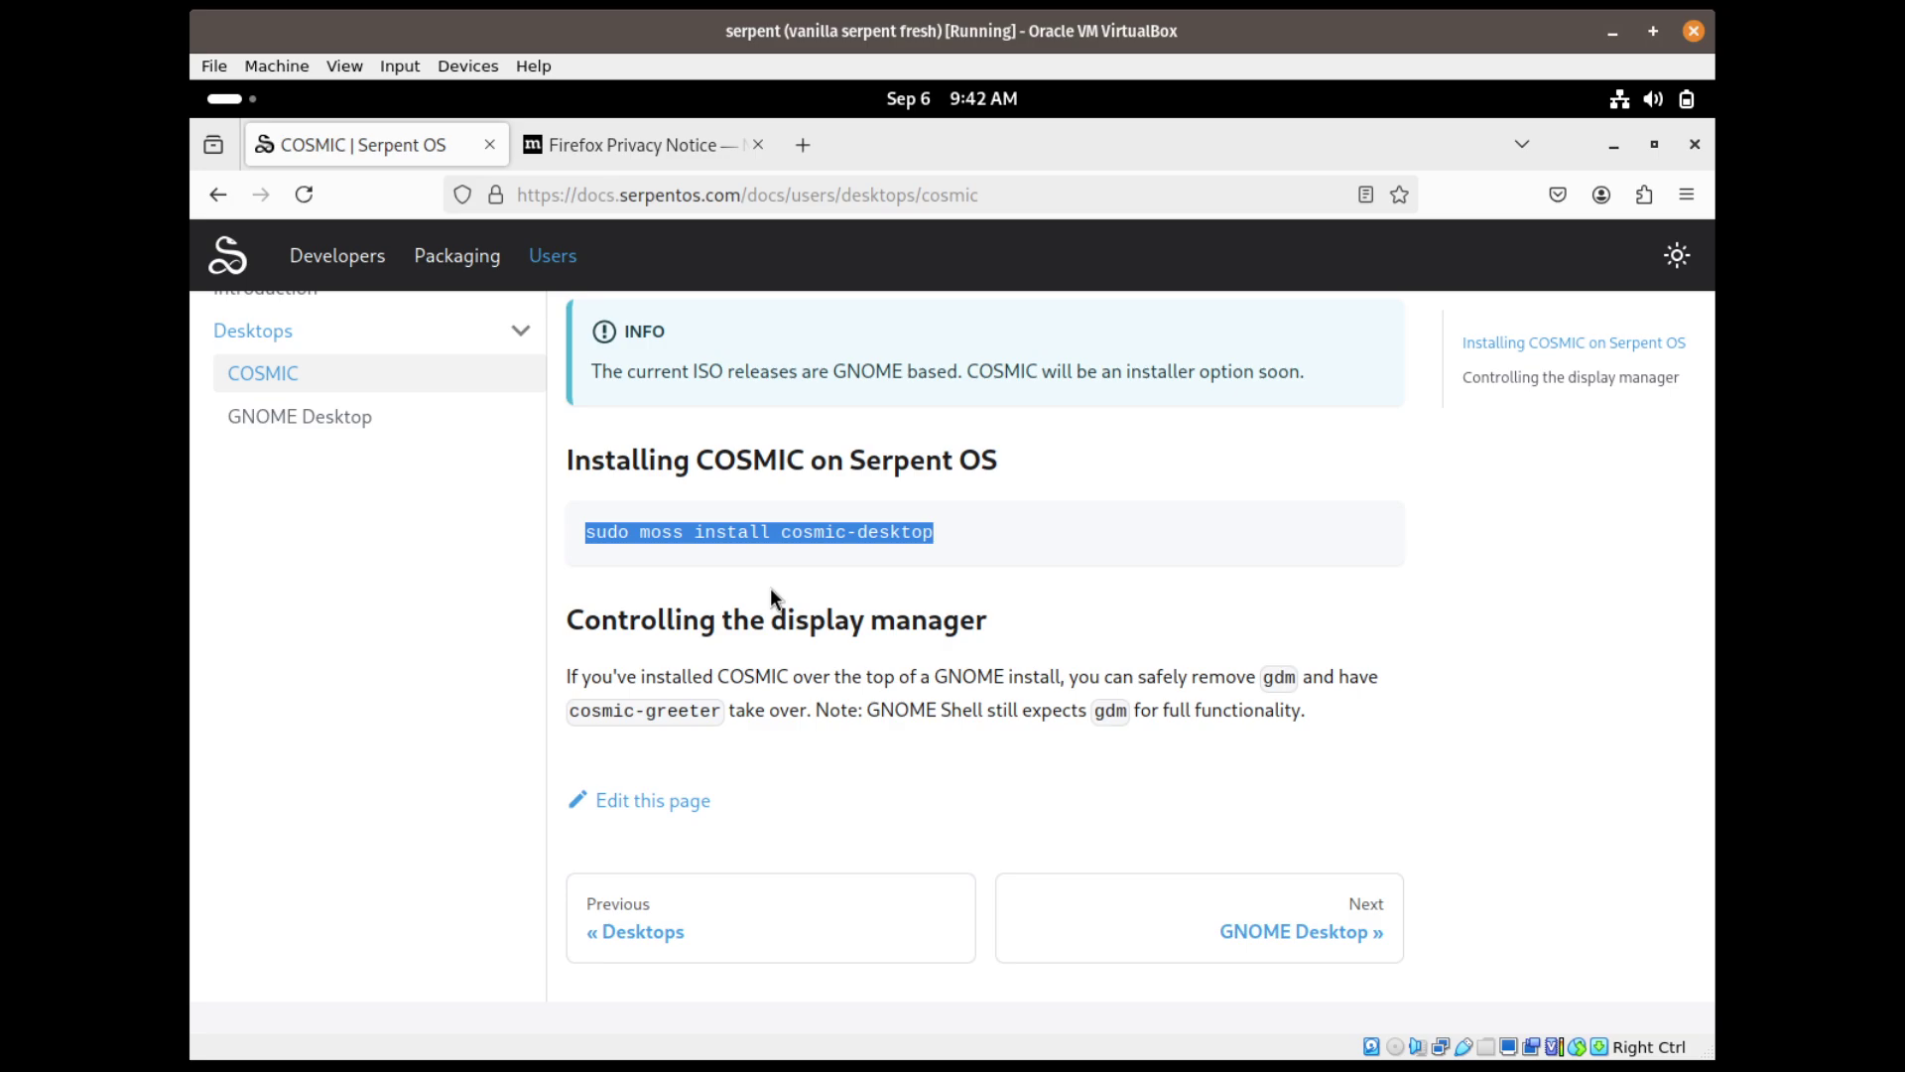
pyautogui.doubleClick(1278, 676)
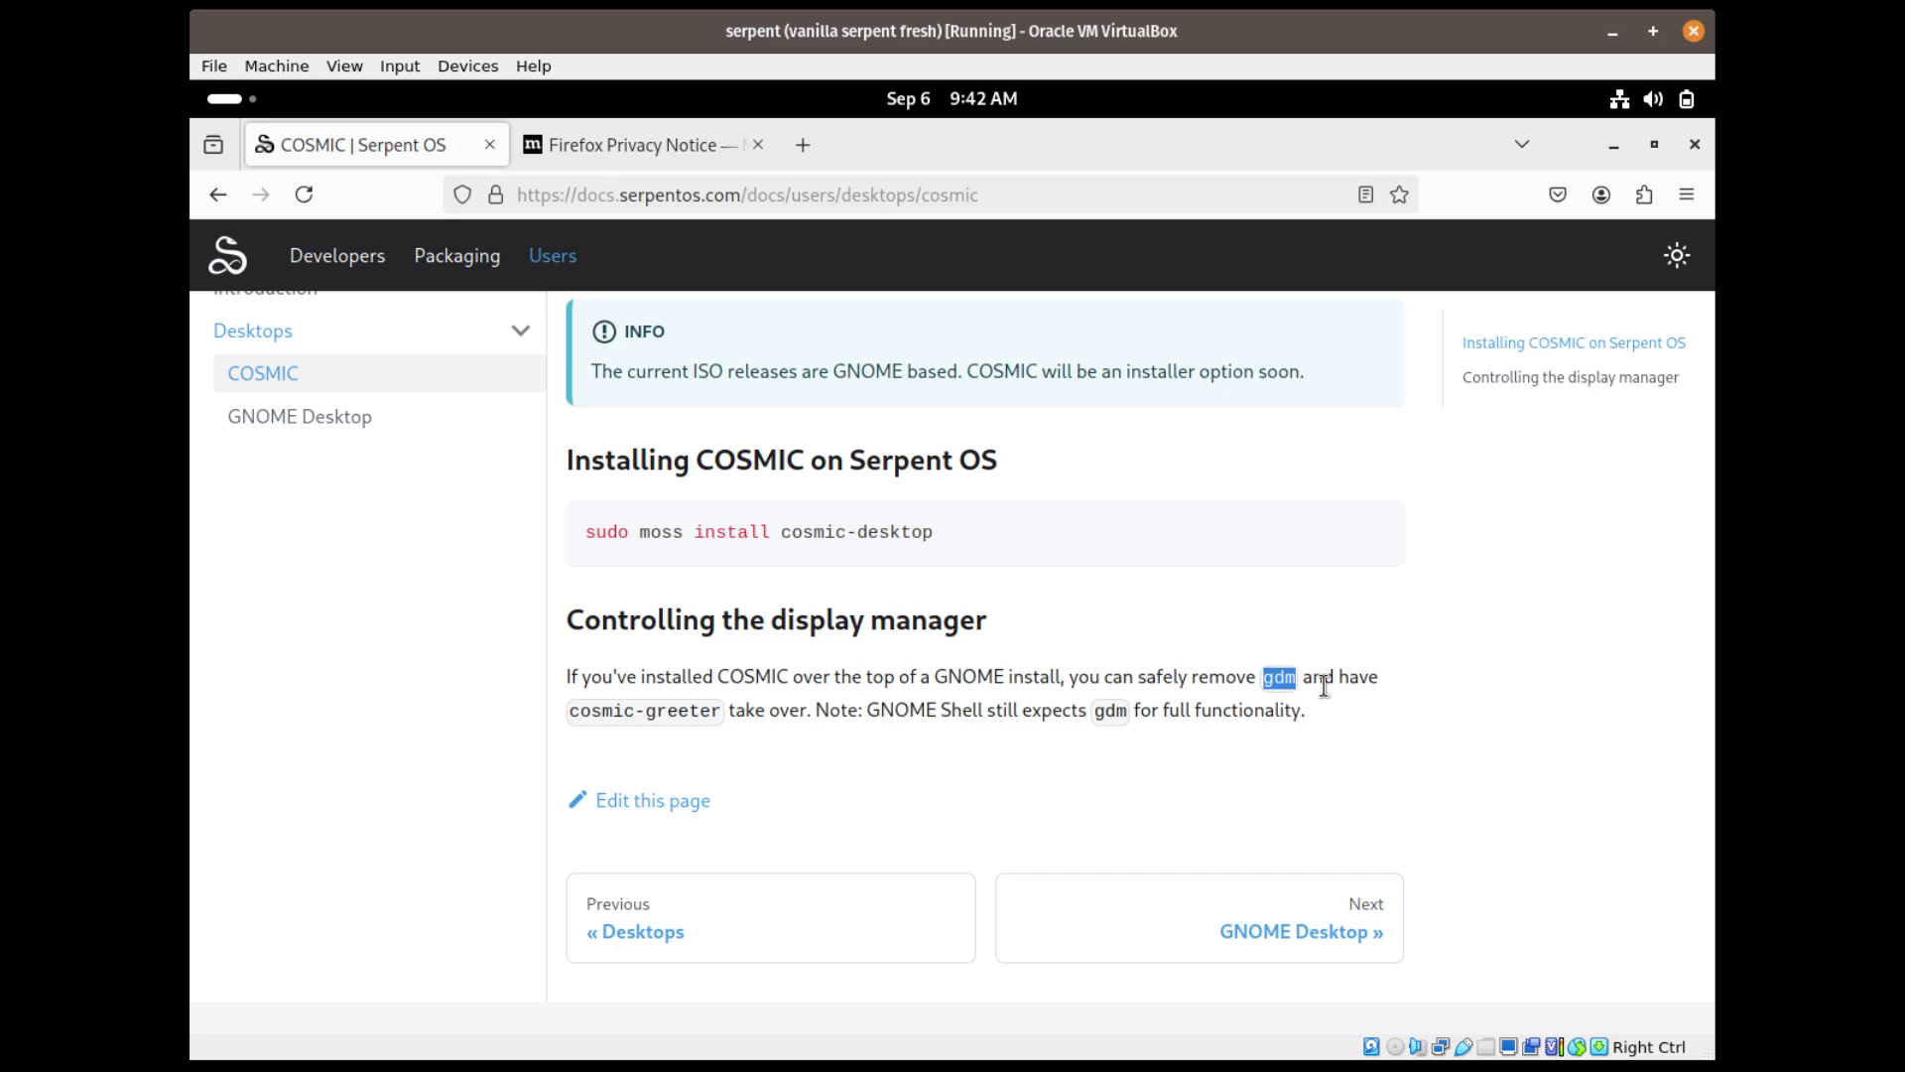
pyautogui.tripleClick(670, 711)
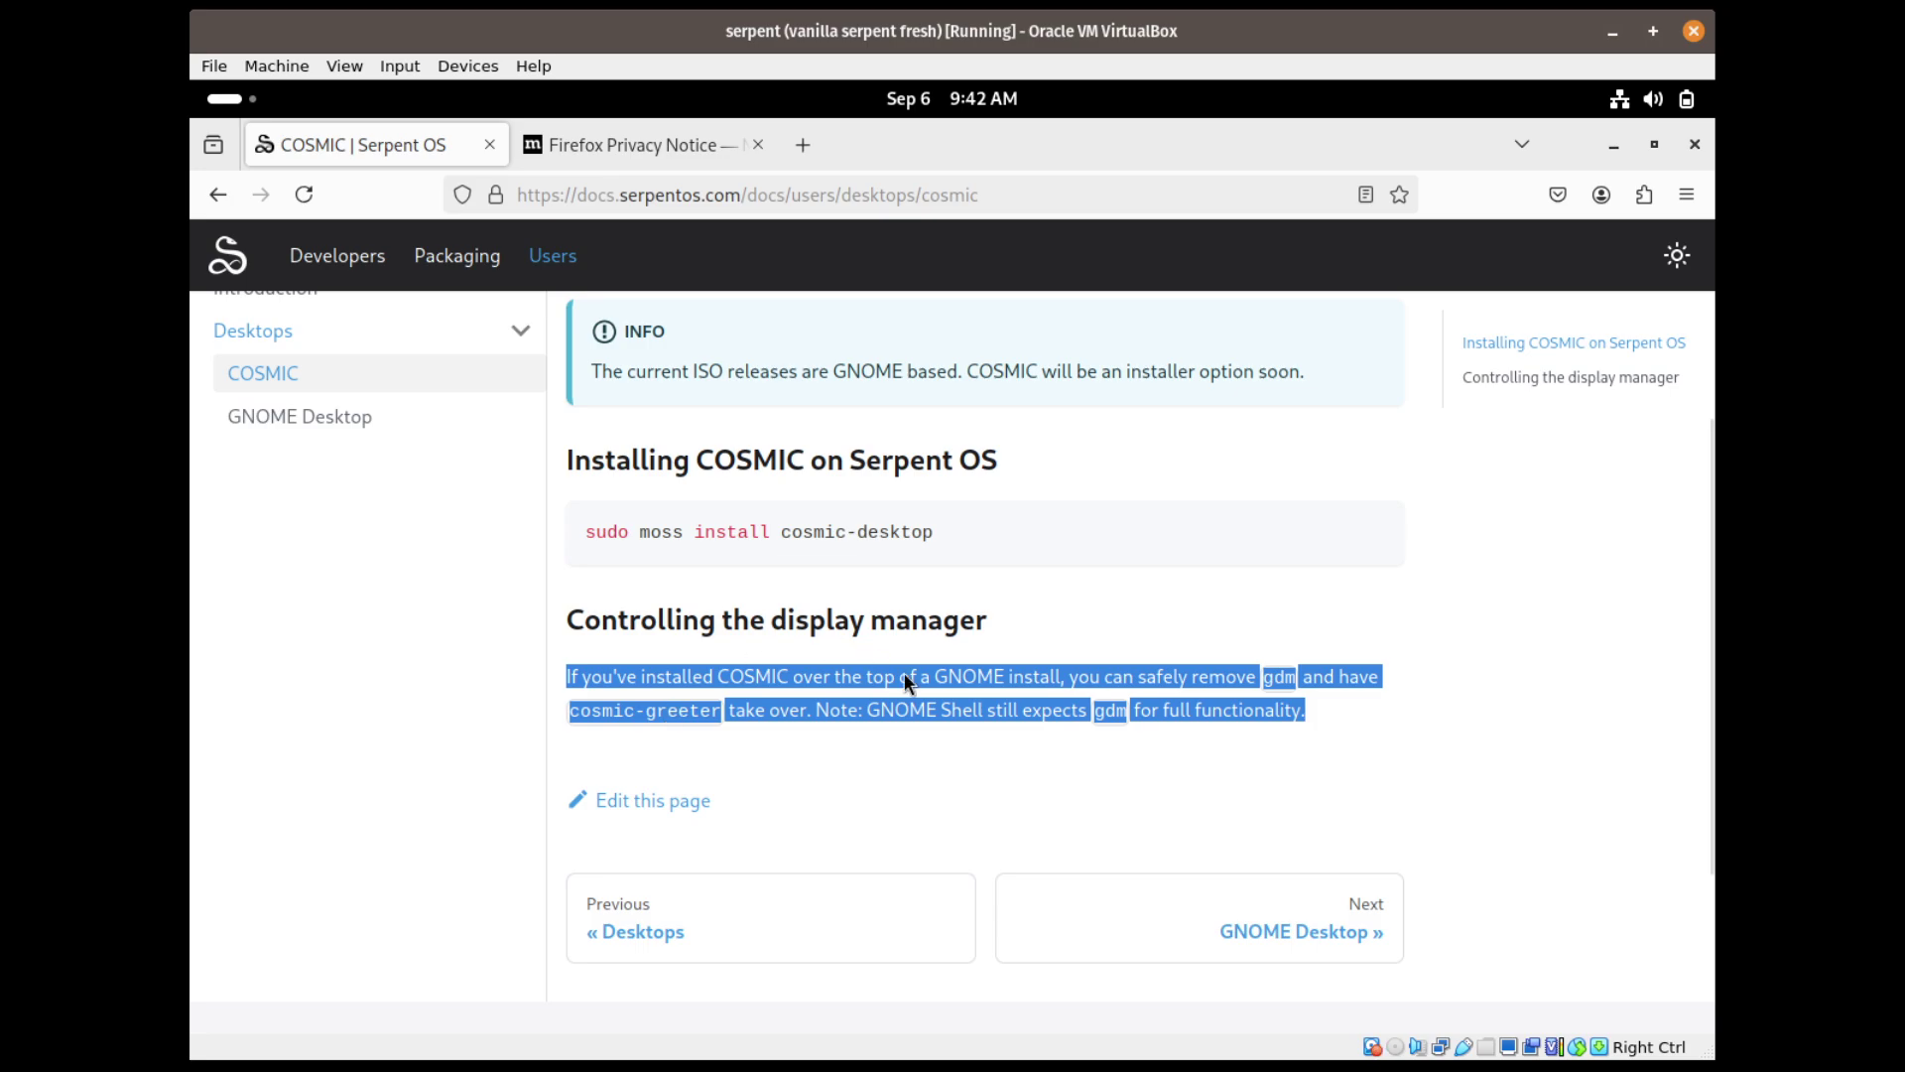
# Copy the COSMIC install command and close the docs tab
pyautogui.click(1277, 682)
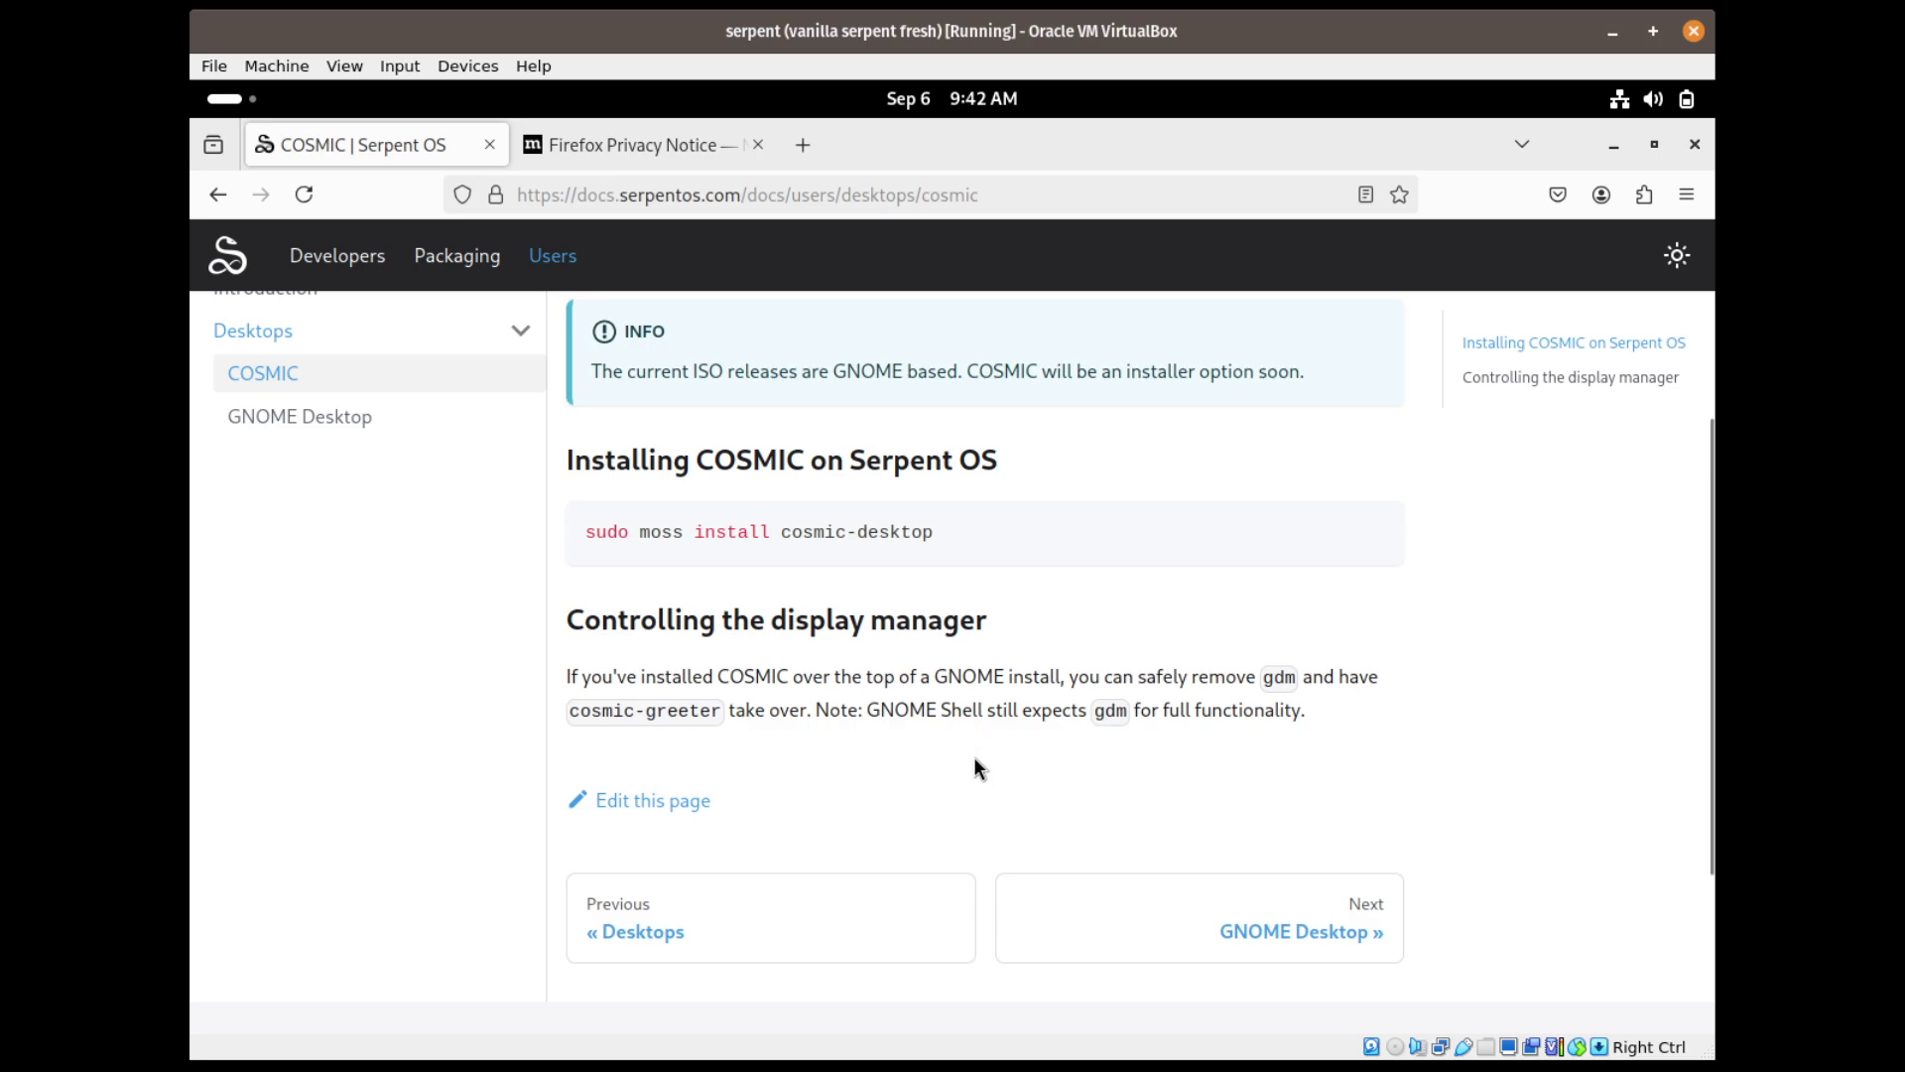
pyautogui.scroll(2, 974, 737)
pyautogui.tripleClick(911, 689)
pyautogui.click(785, 725)
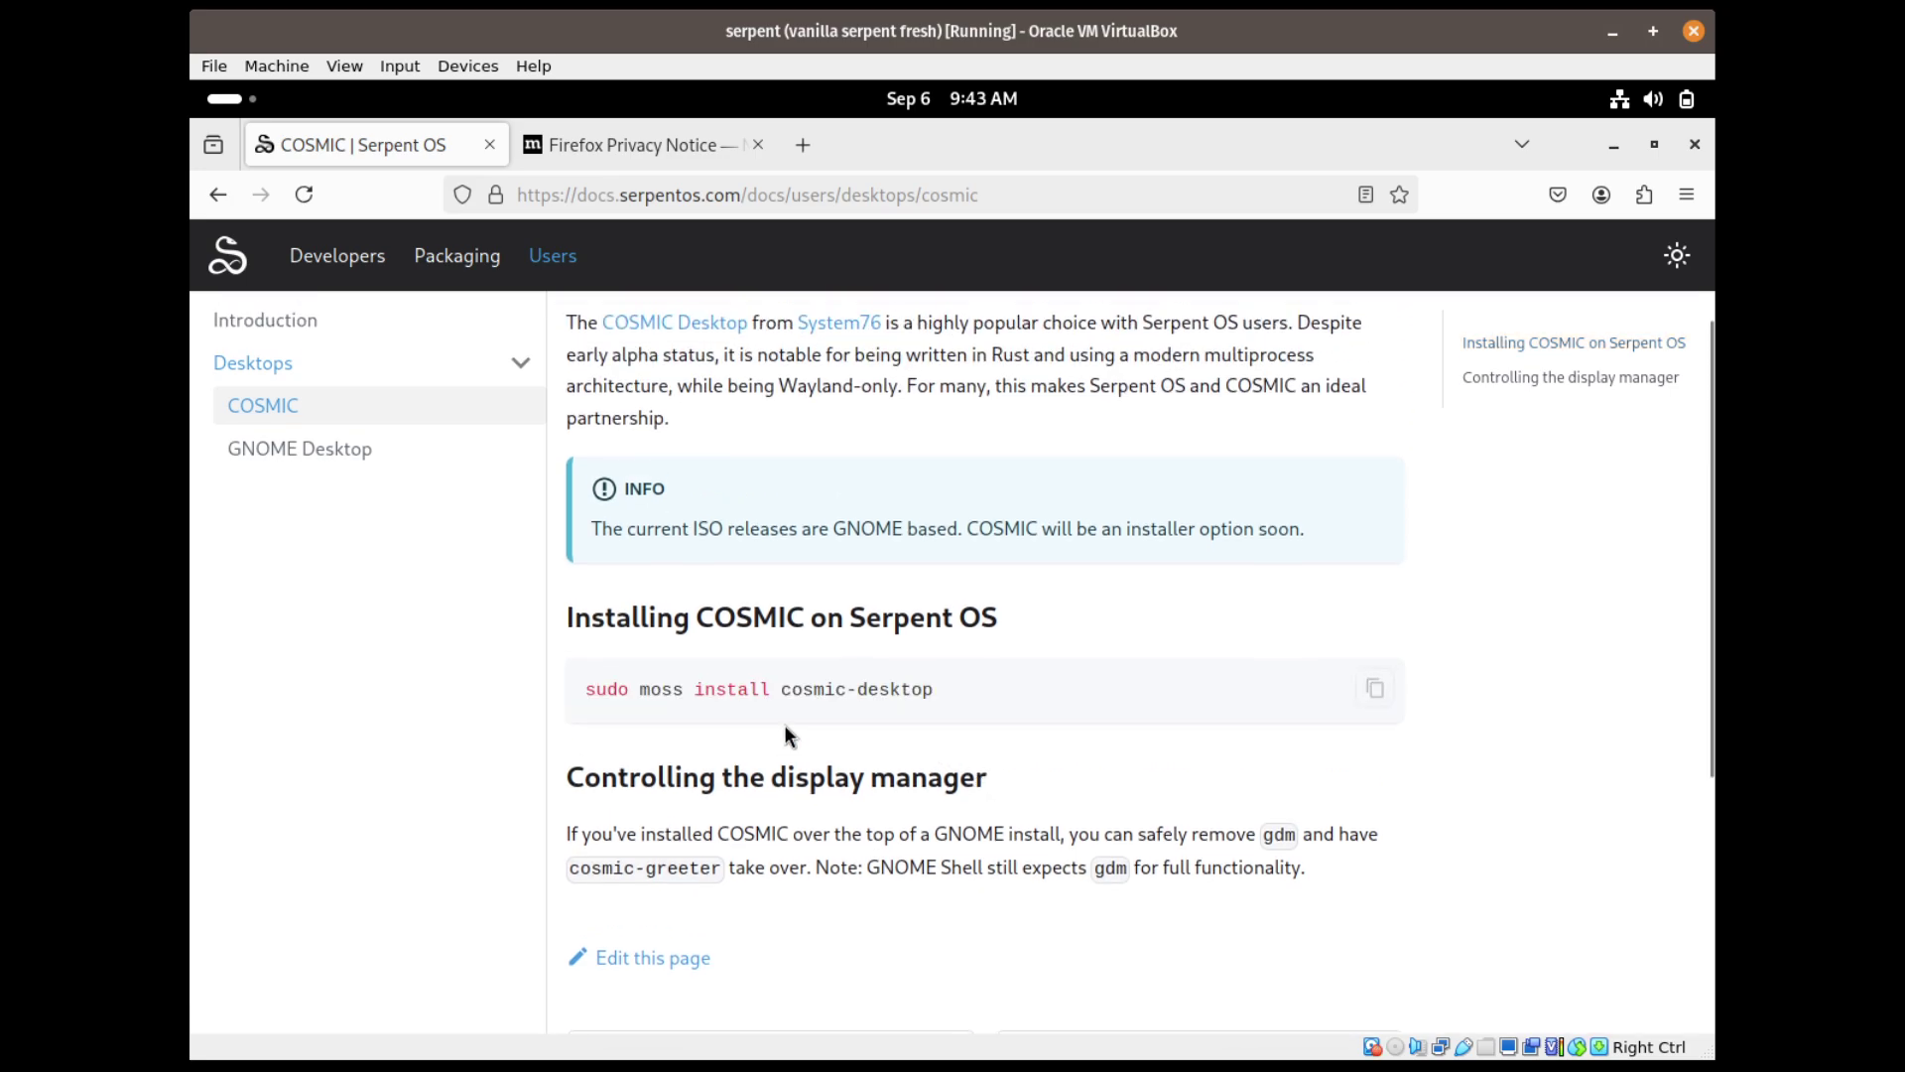
pyautogui.moveTo(983, 533)
pyautogui.click(1373, 693)
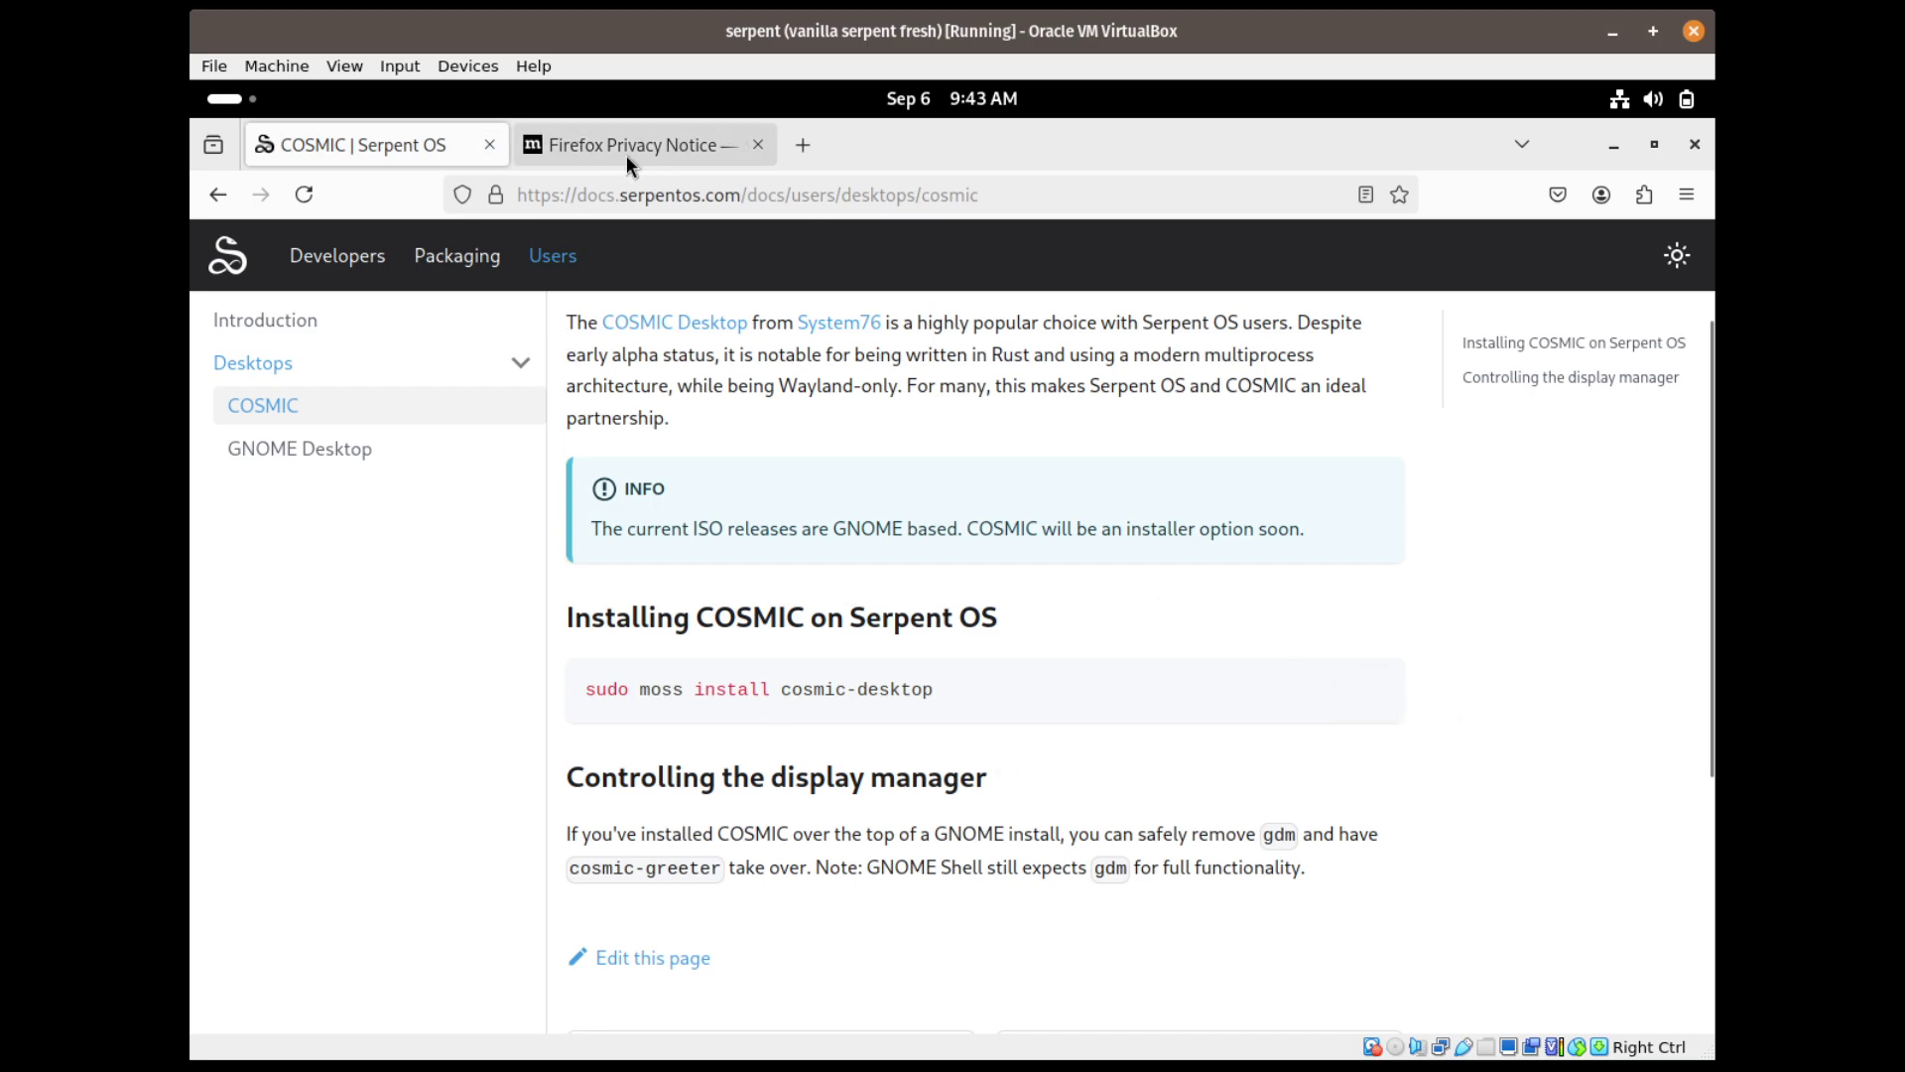
# Close Firefox, paste the install command into the terminal and strip the leading paste markers
pyautogui.click(489, 145)
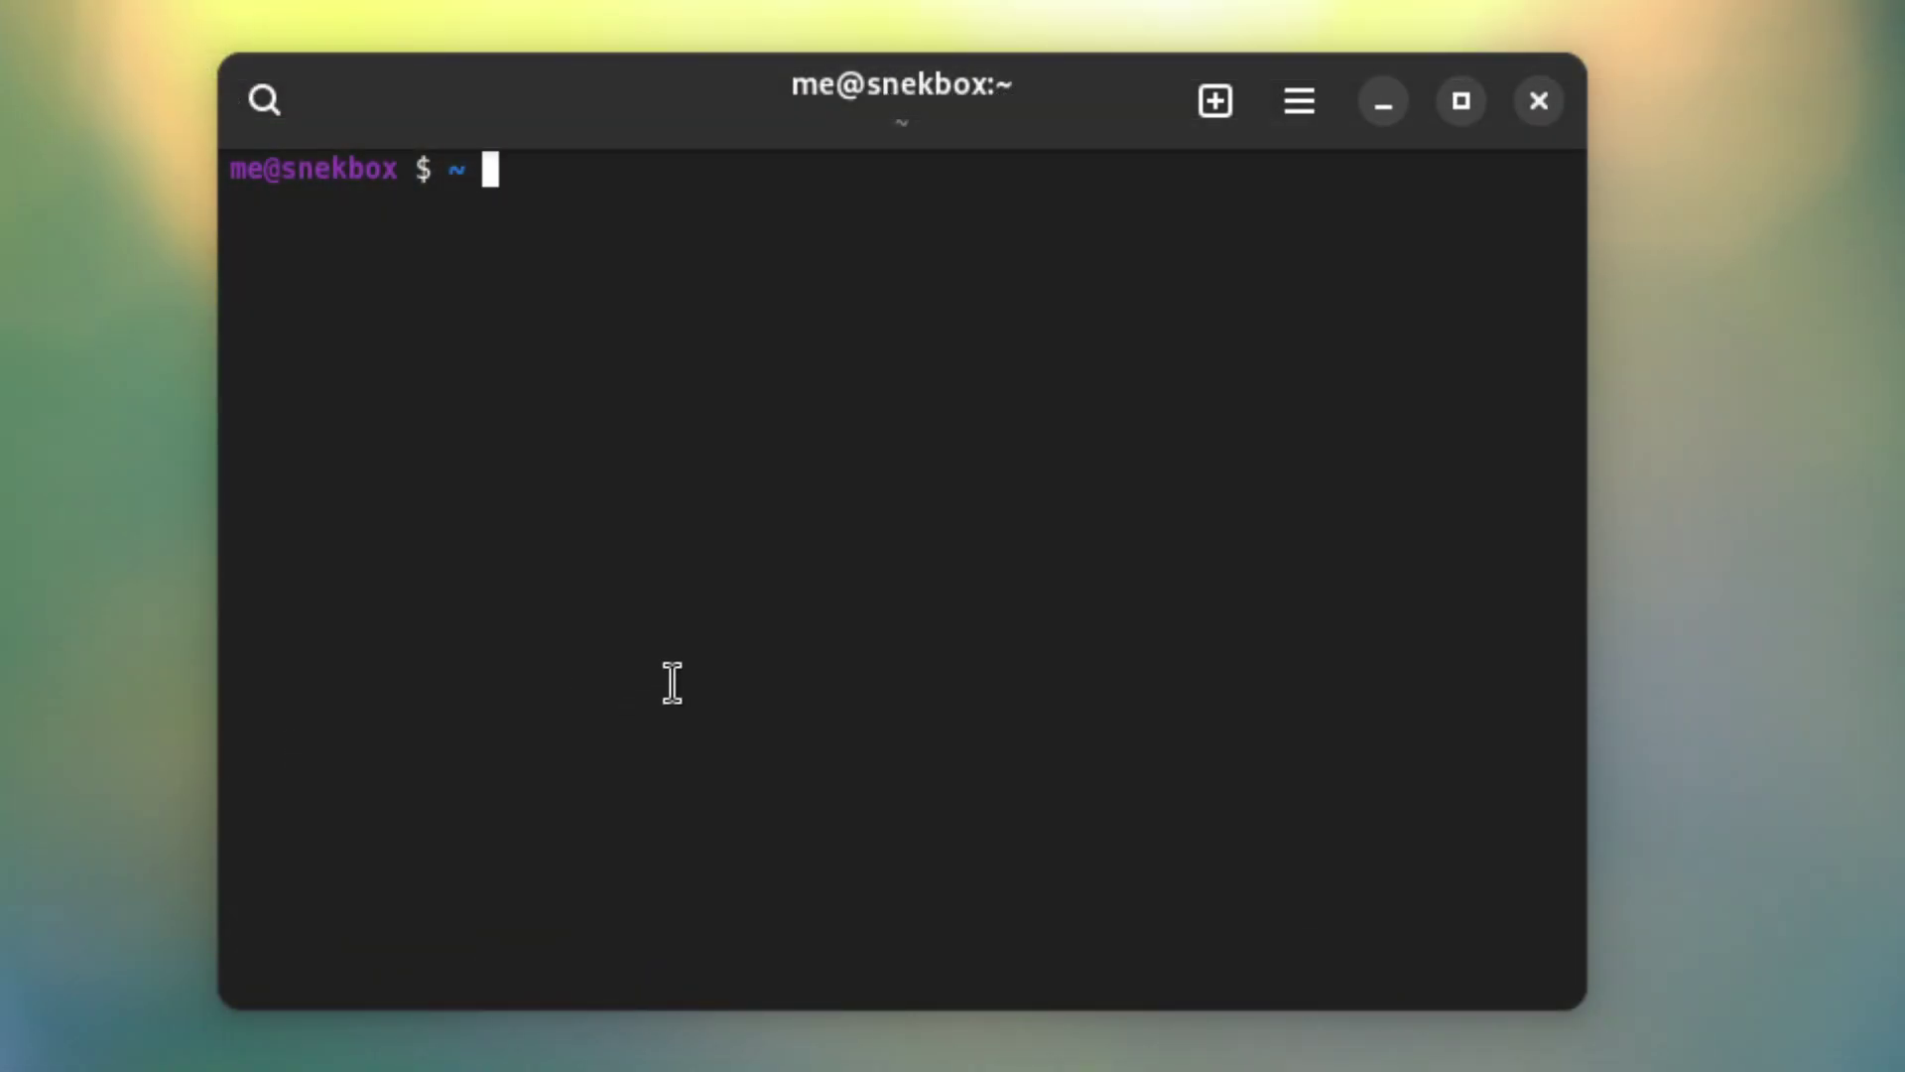
pyautogui.hotkey('ctrl', 'shift', 'v')
pyautogui.press('Home')
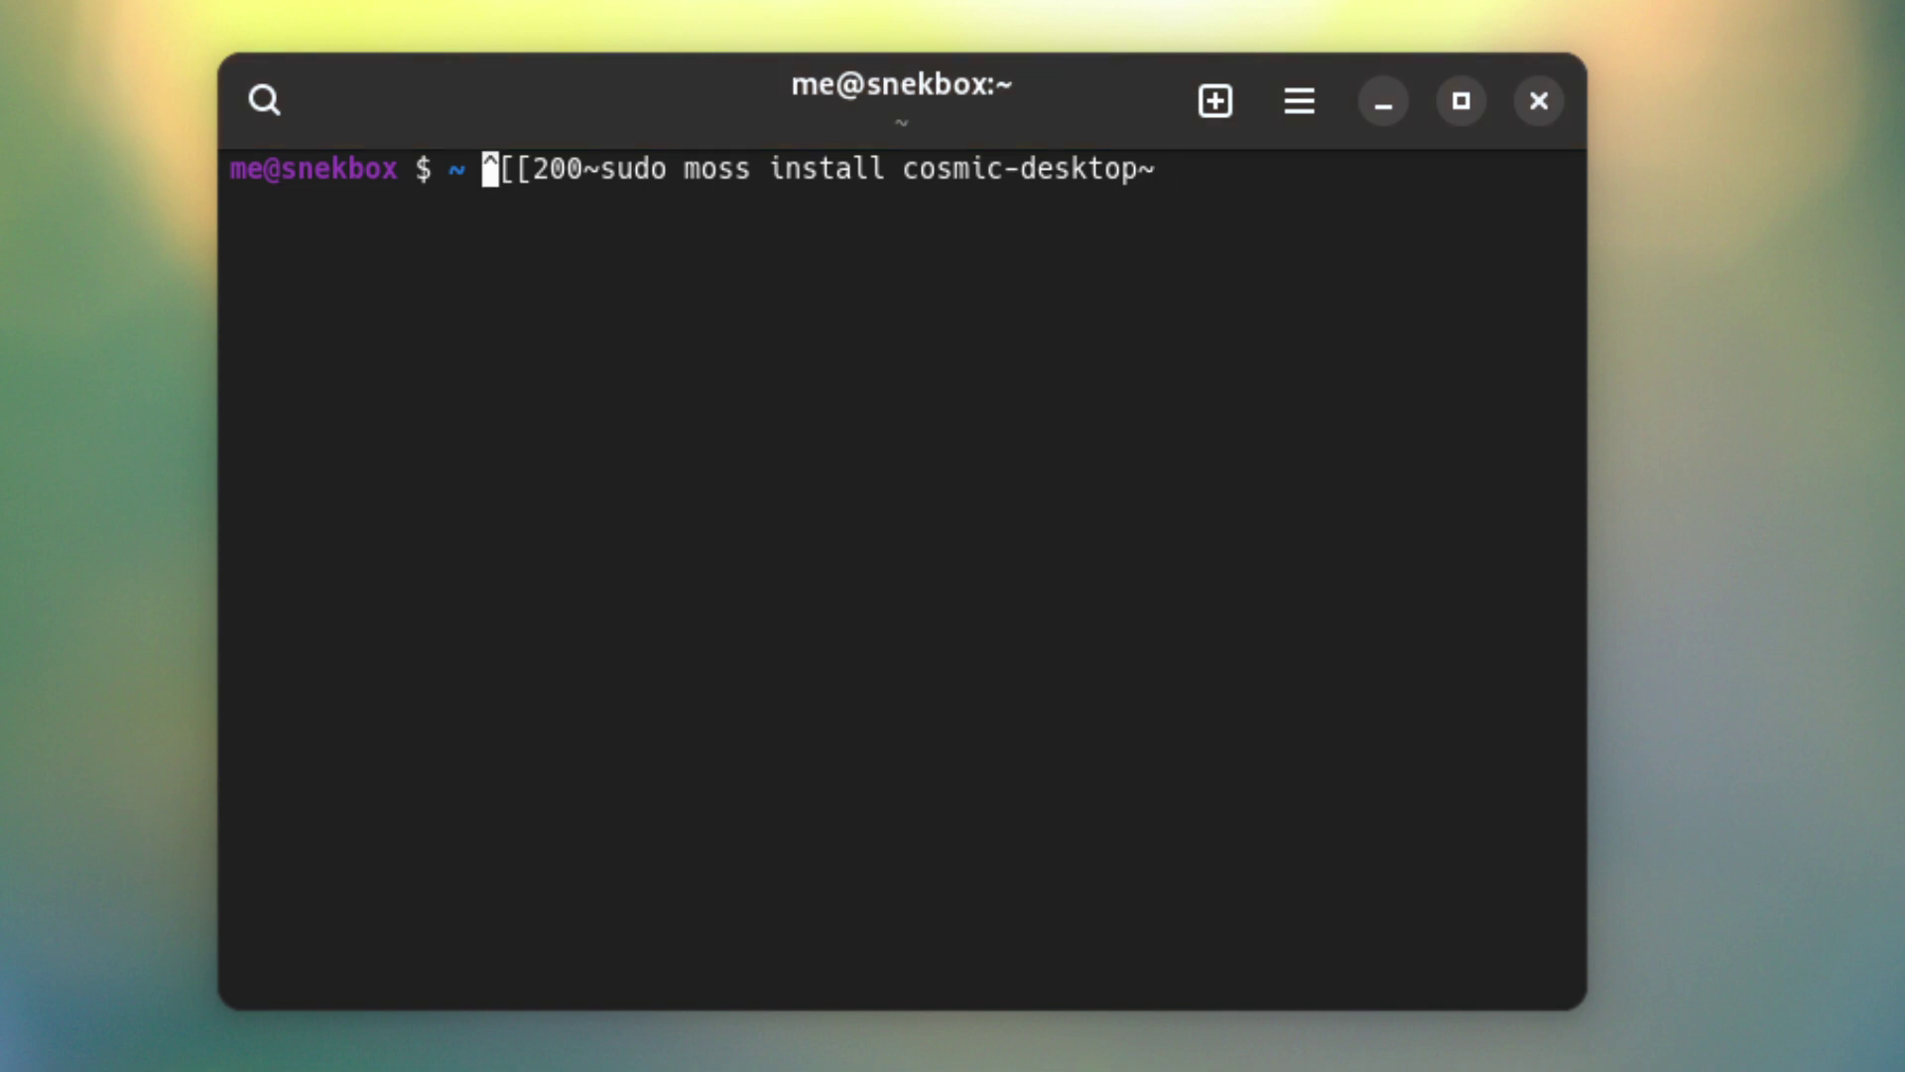
pyautogui.press('Delete')
pyautogui.press('Delete')
pyautogui.press('Delete')
pyautogui.press('Delete')
pyautogui.press('Delete')
pyautogui.press('Delete')
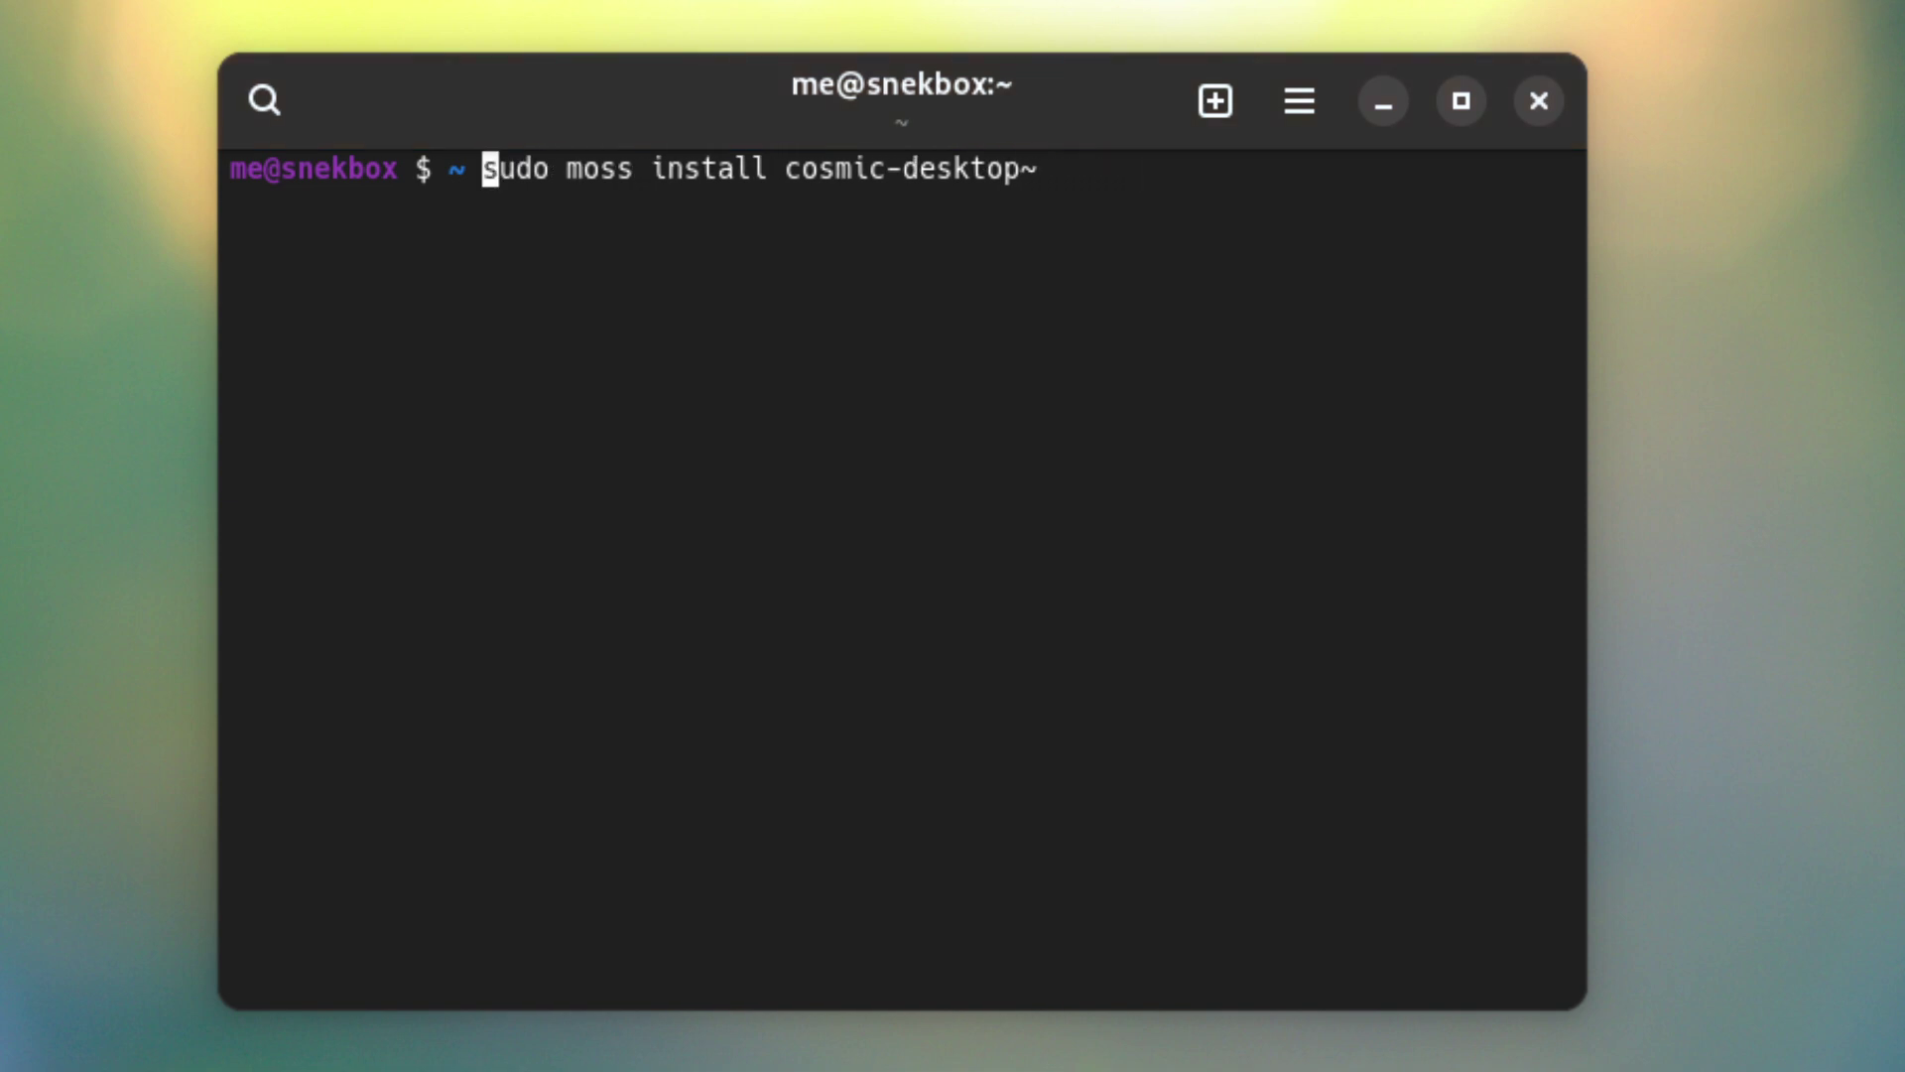
# Edit the pasted line into 'moss info cosmic-desktop' and run it
pyautogui.press('End')
pyautogui.press('BackSpace')
pyautogui.press('Left')
pyautogui.press('Left')
pyautogui.press('Left')
pyautogui.press('Left')
pyautogui.press('Left')
pyautogui.press('Left')
pyautogui.press('Left')
pyautogui.press('BackSpace')
pyautogui.press('BackSpace')
pyautogui.press('BackSpace')
pyautogui.press('BackSpace')
pyautogui.press('BackSpace')
pyautogui.press('BackSpace')
pyautogui.write('n')
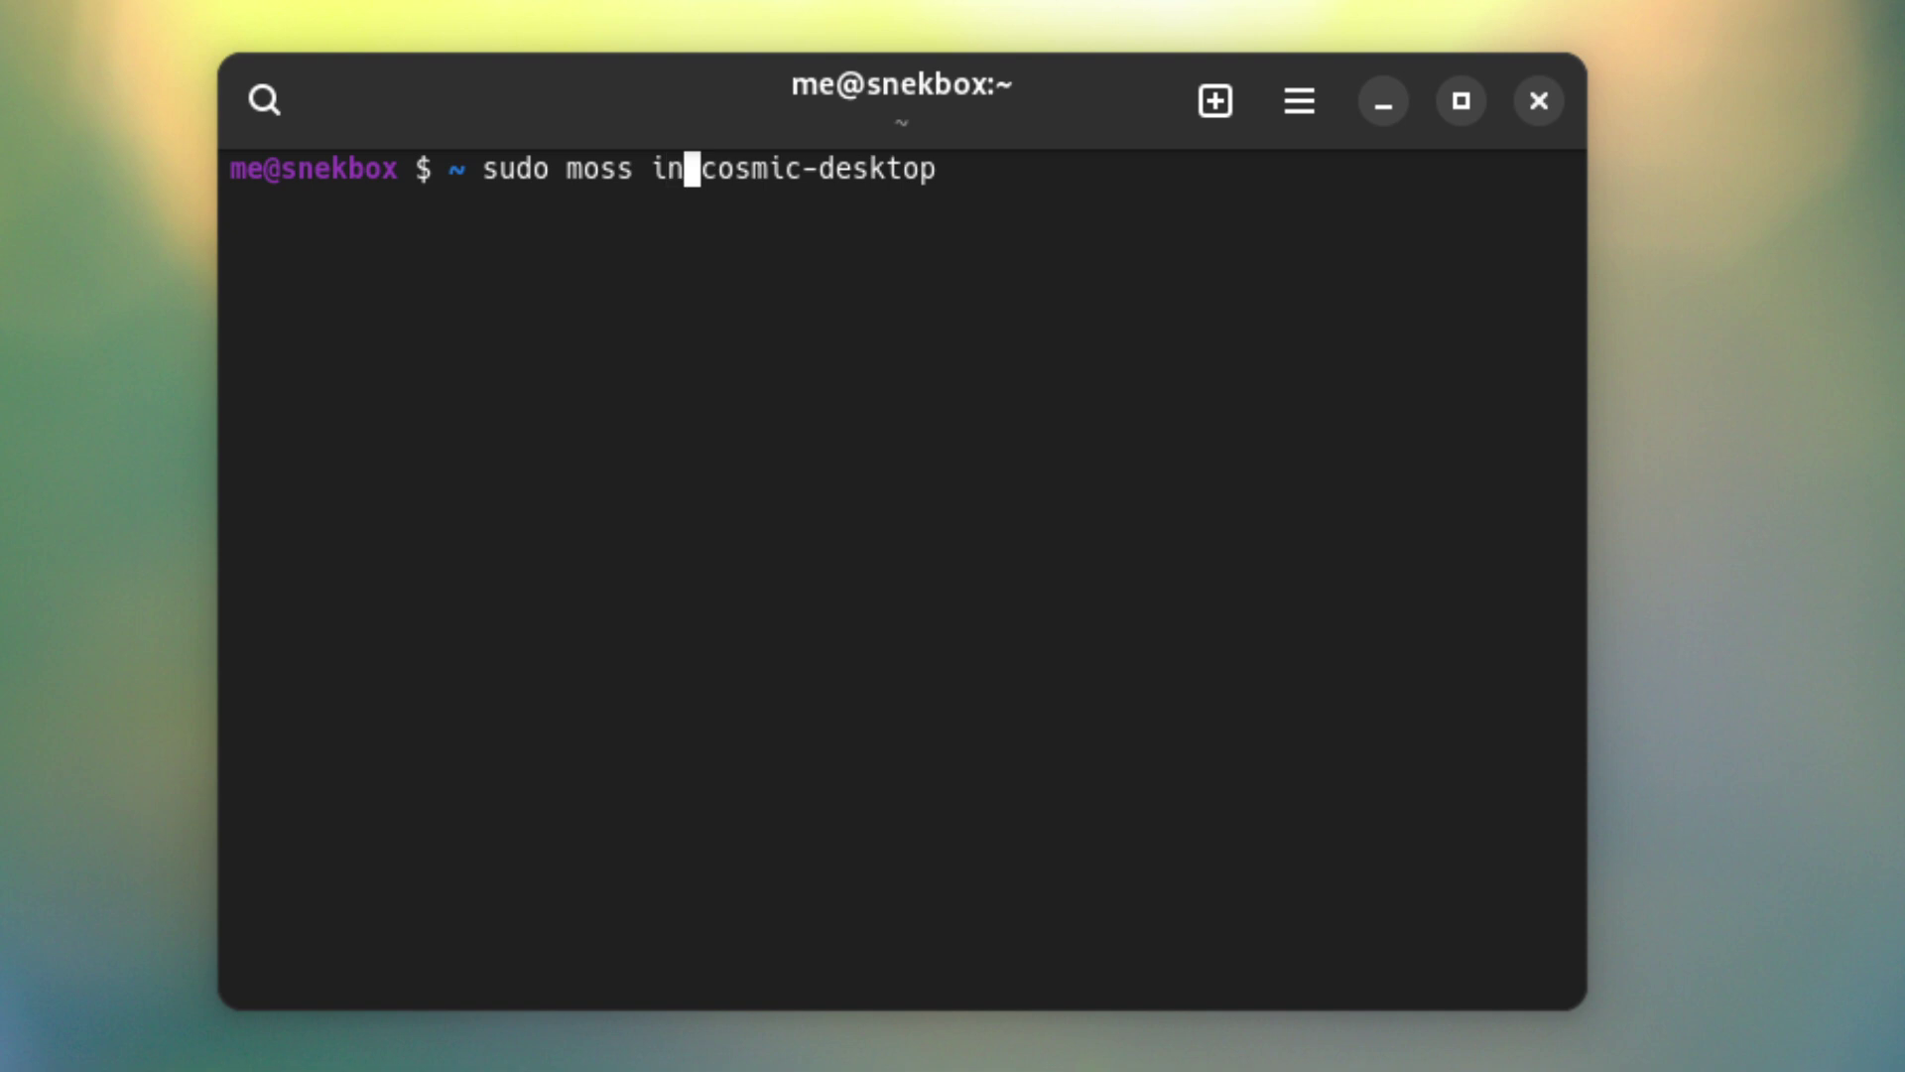
pyautogui.write('fo')
pyautogui.press('Home')
pyautogui.press('Delete')
pyautogui.press('Delete')
pyautogui.press('Delete')
pyautogui.press('Delete')
pyautogui.press('Delete')
pyautogui.press('Return')
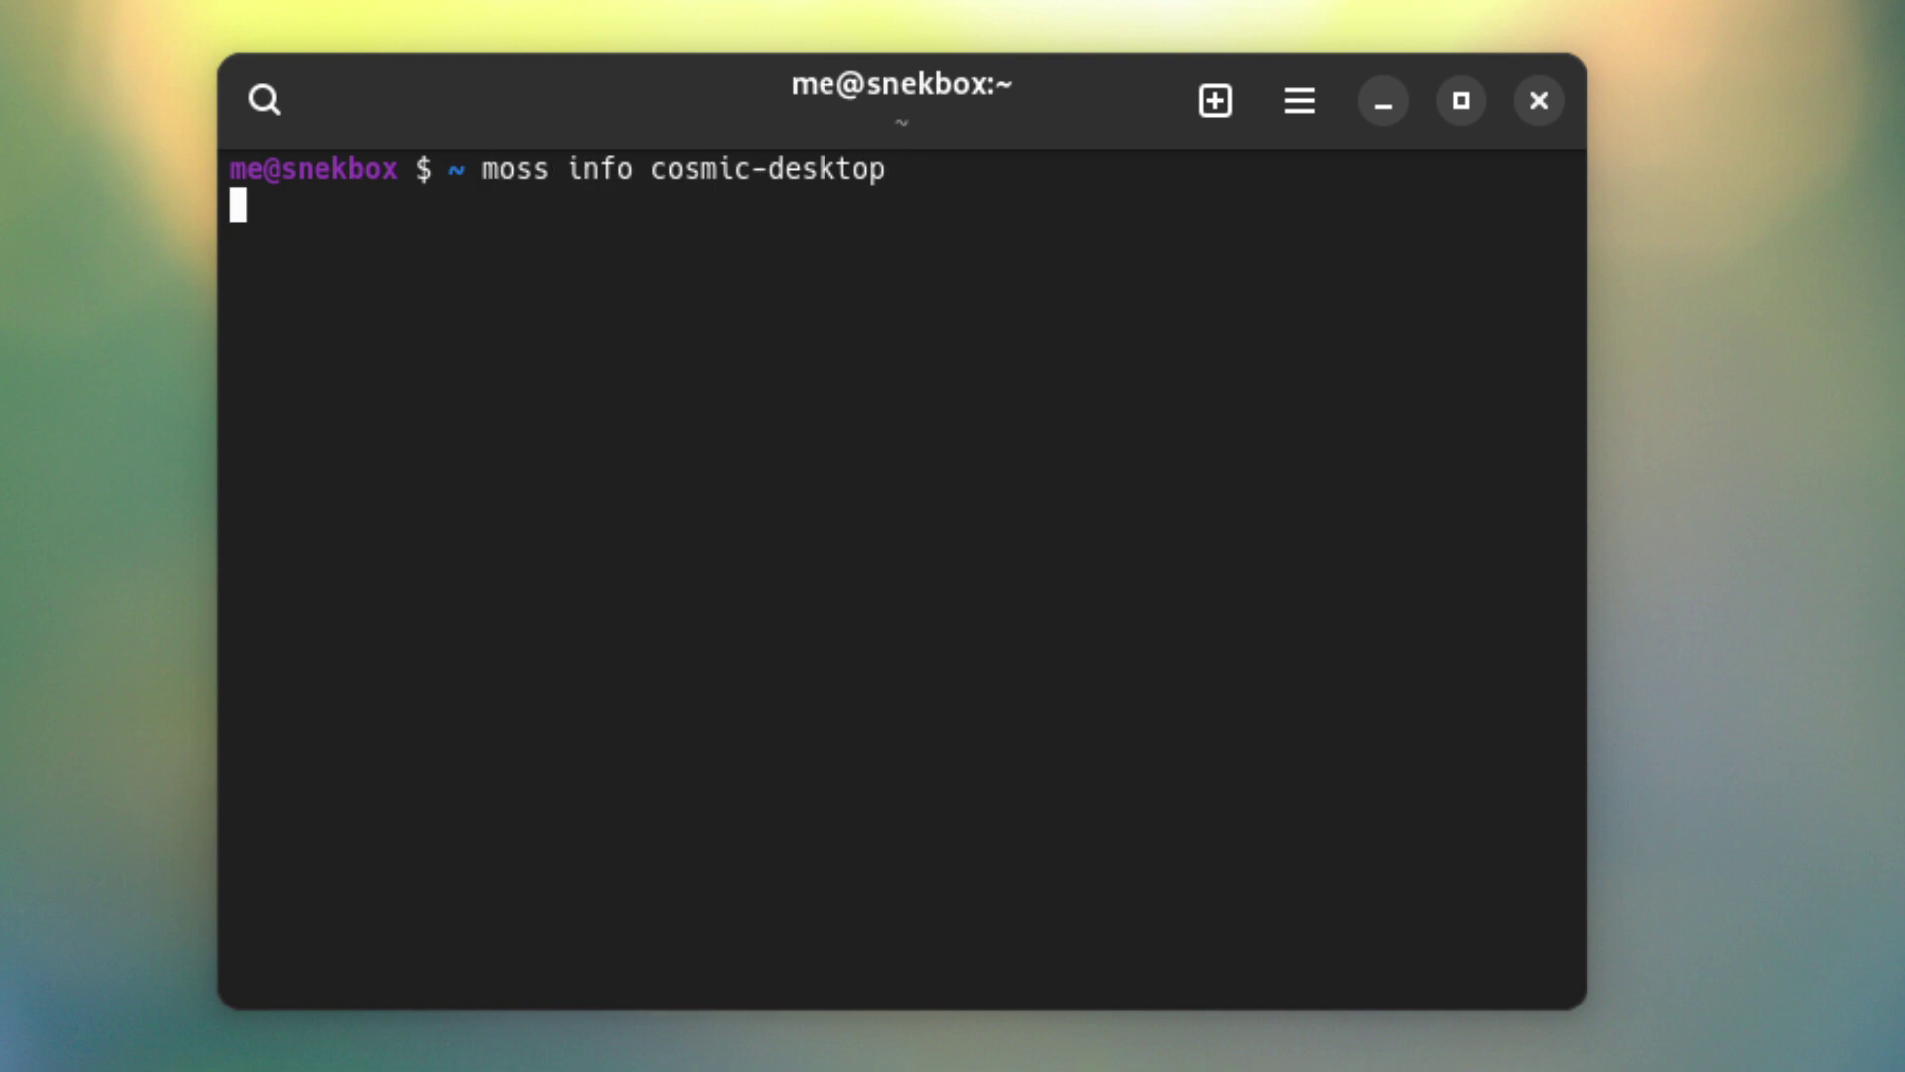
pyautogui.scroll(5, 916, 874)
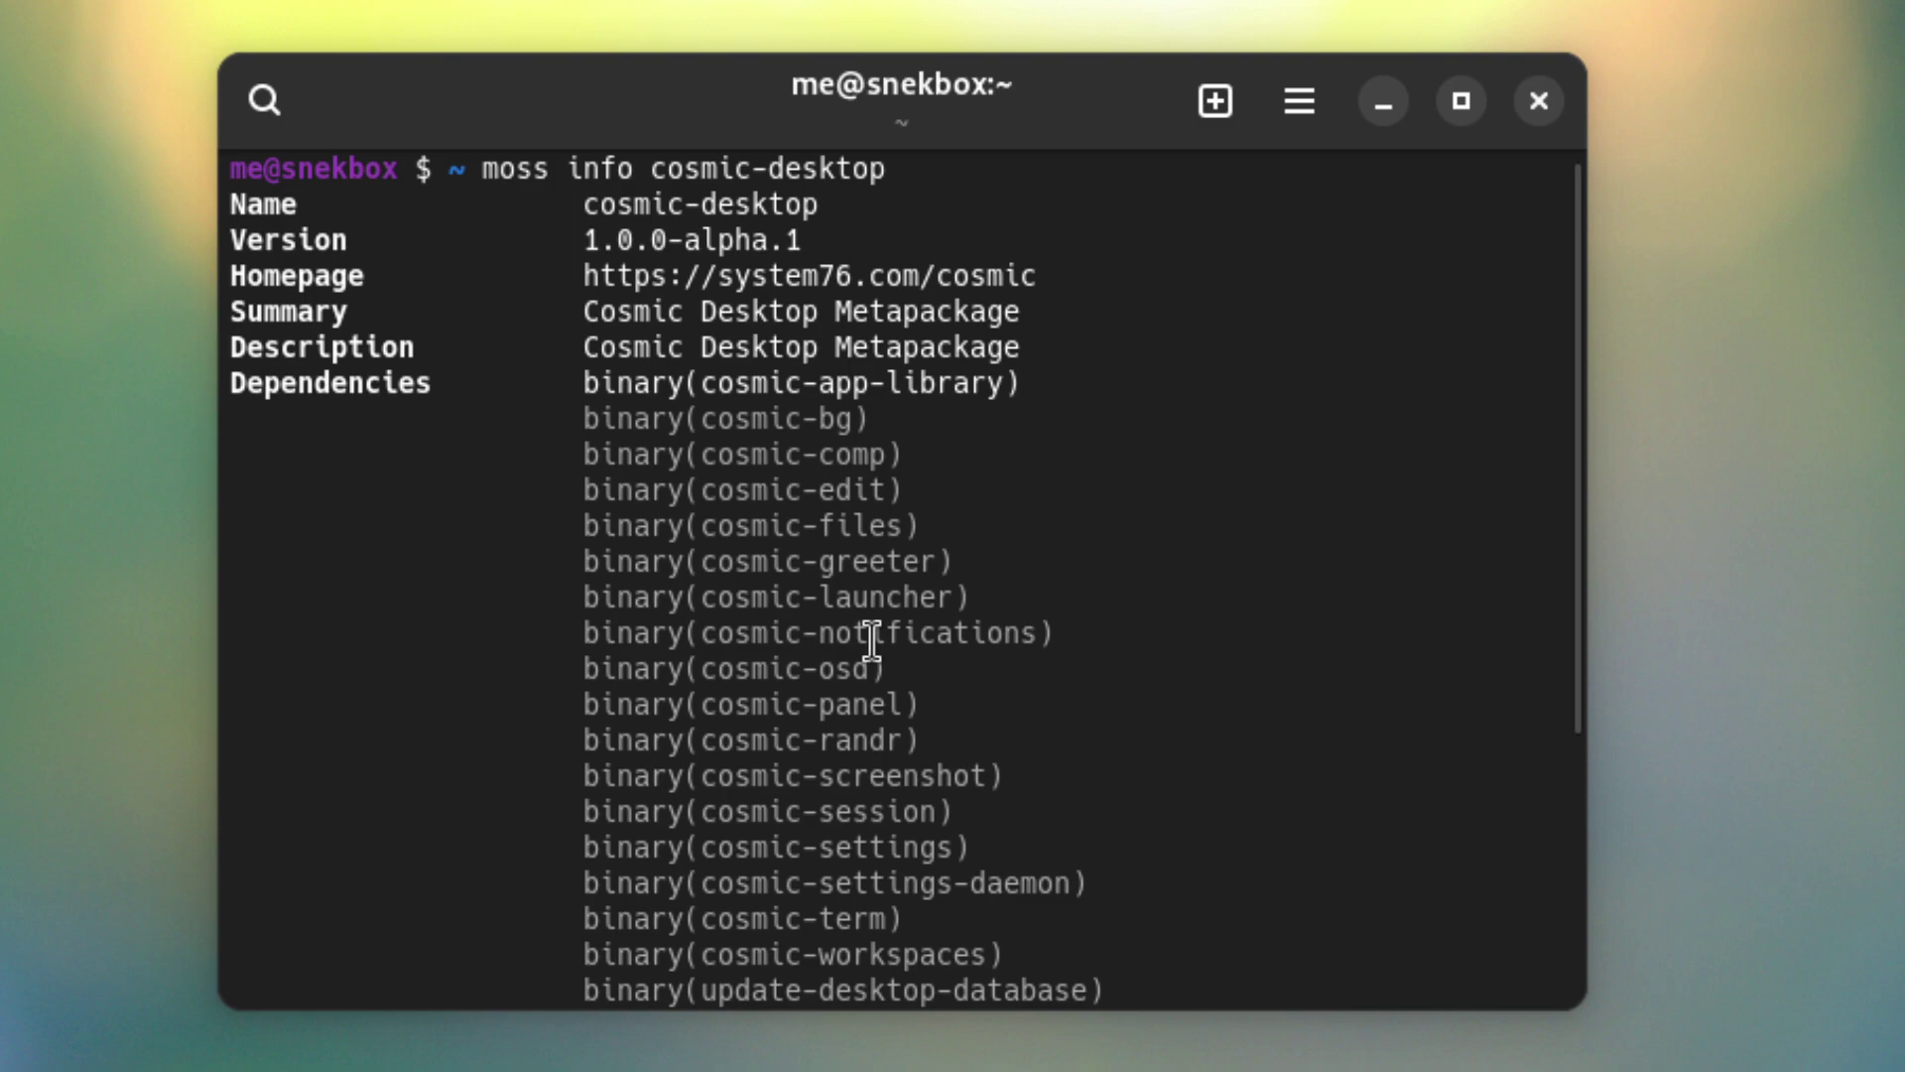
pyautogui.doubleClick(896, 311)
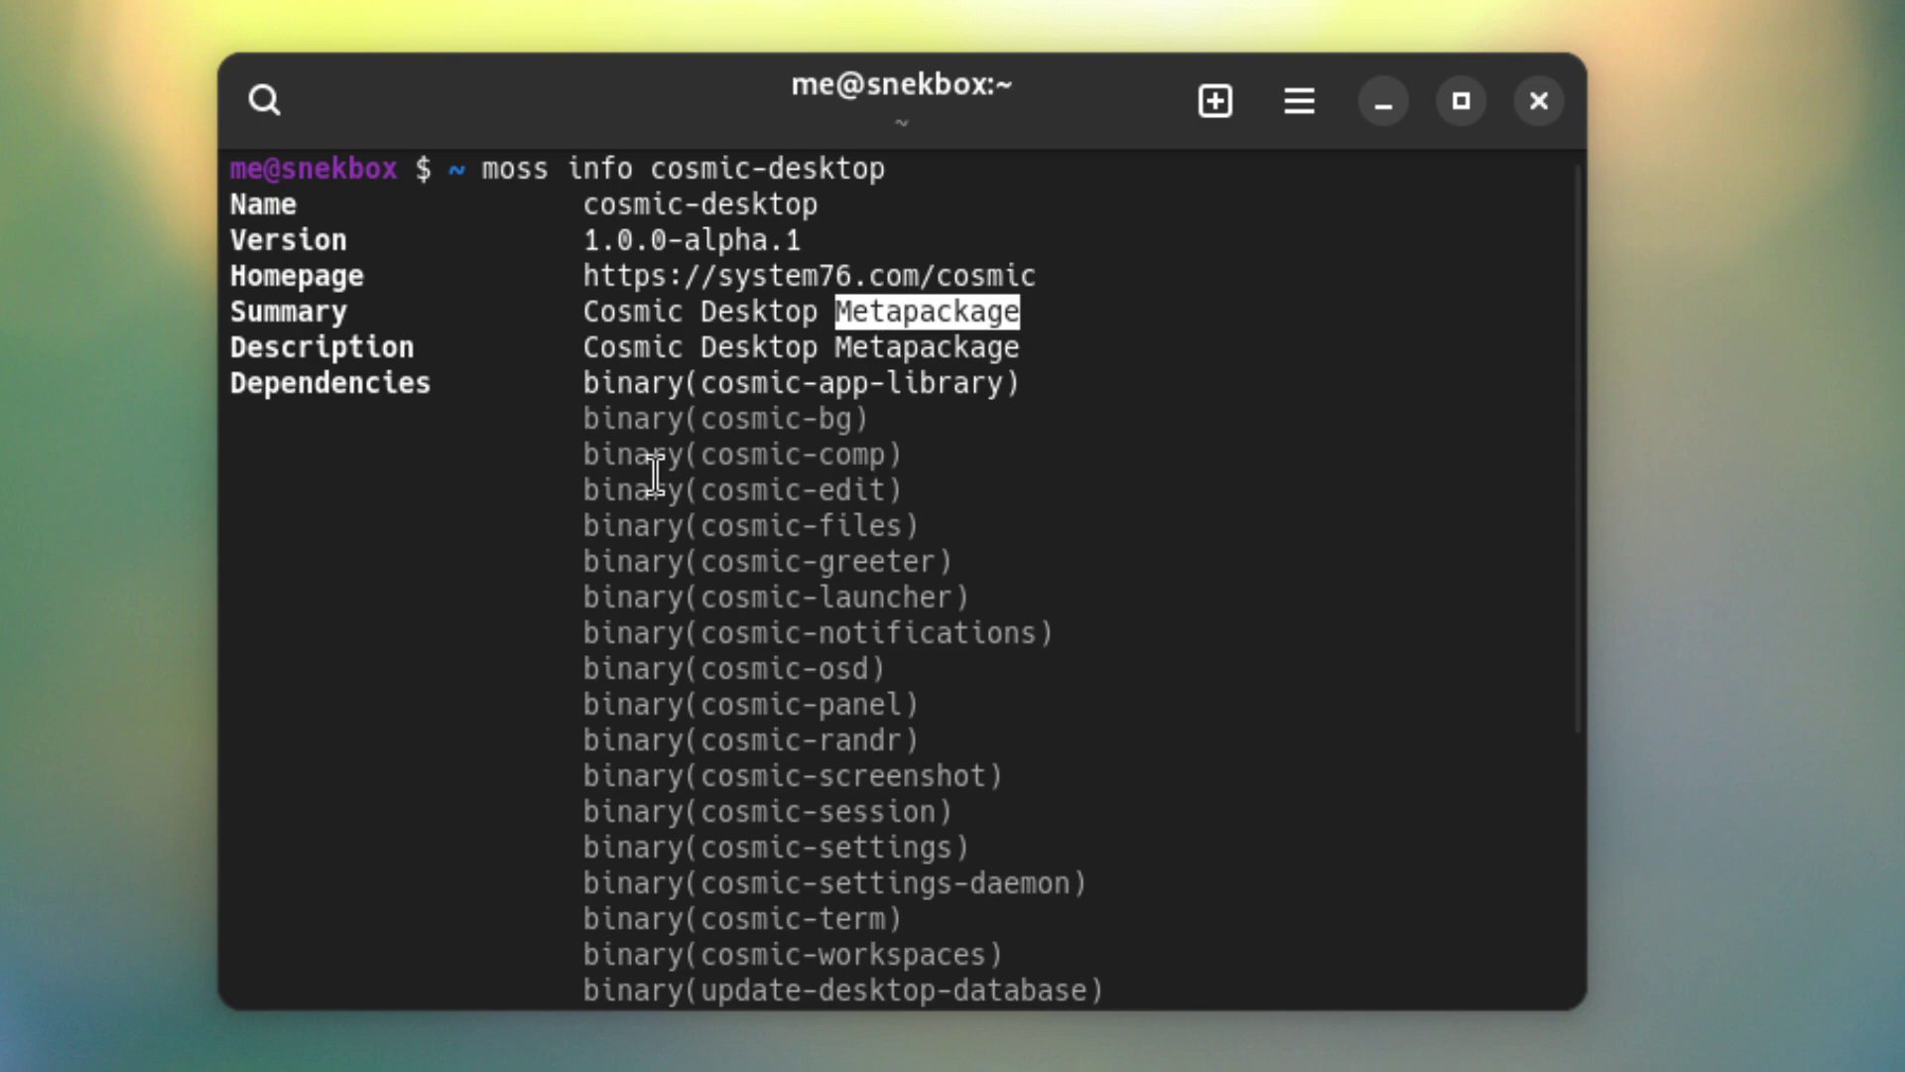
pyautogui.moveTo(586, 382); pyautogui.dragTo(1098, 901)
pyautogui.scroll(-1, 1098, 901)
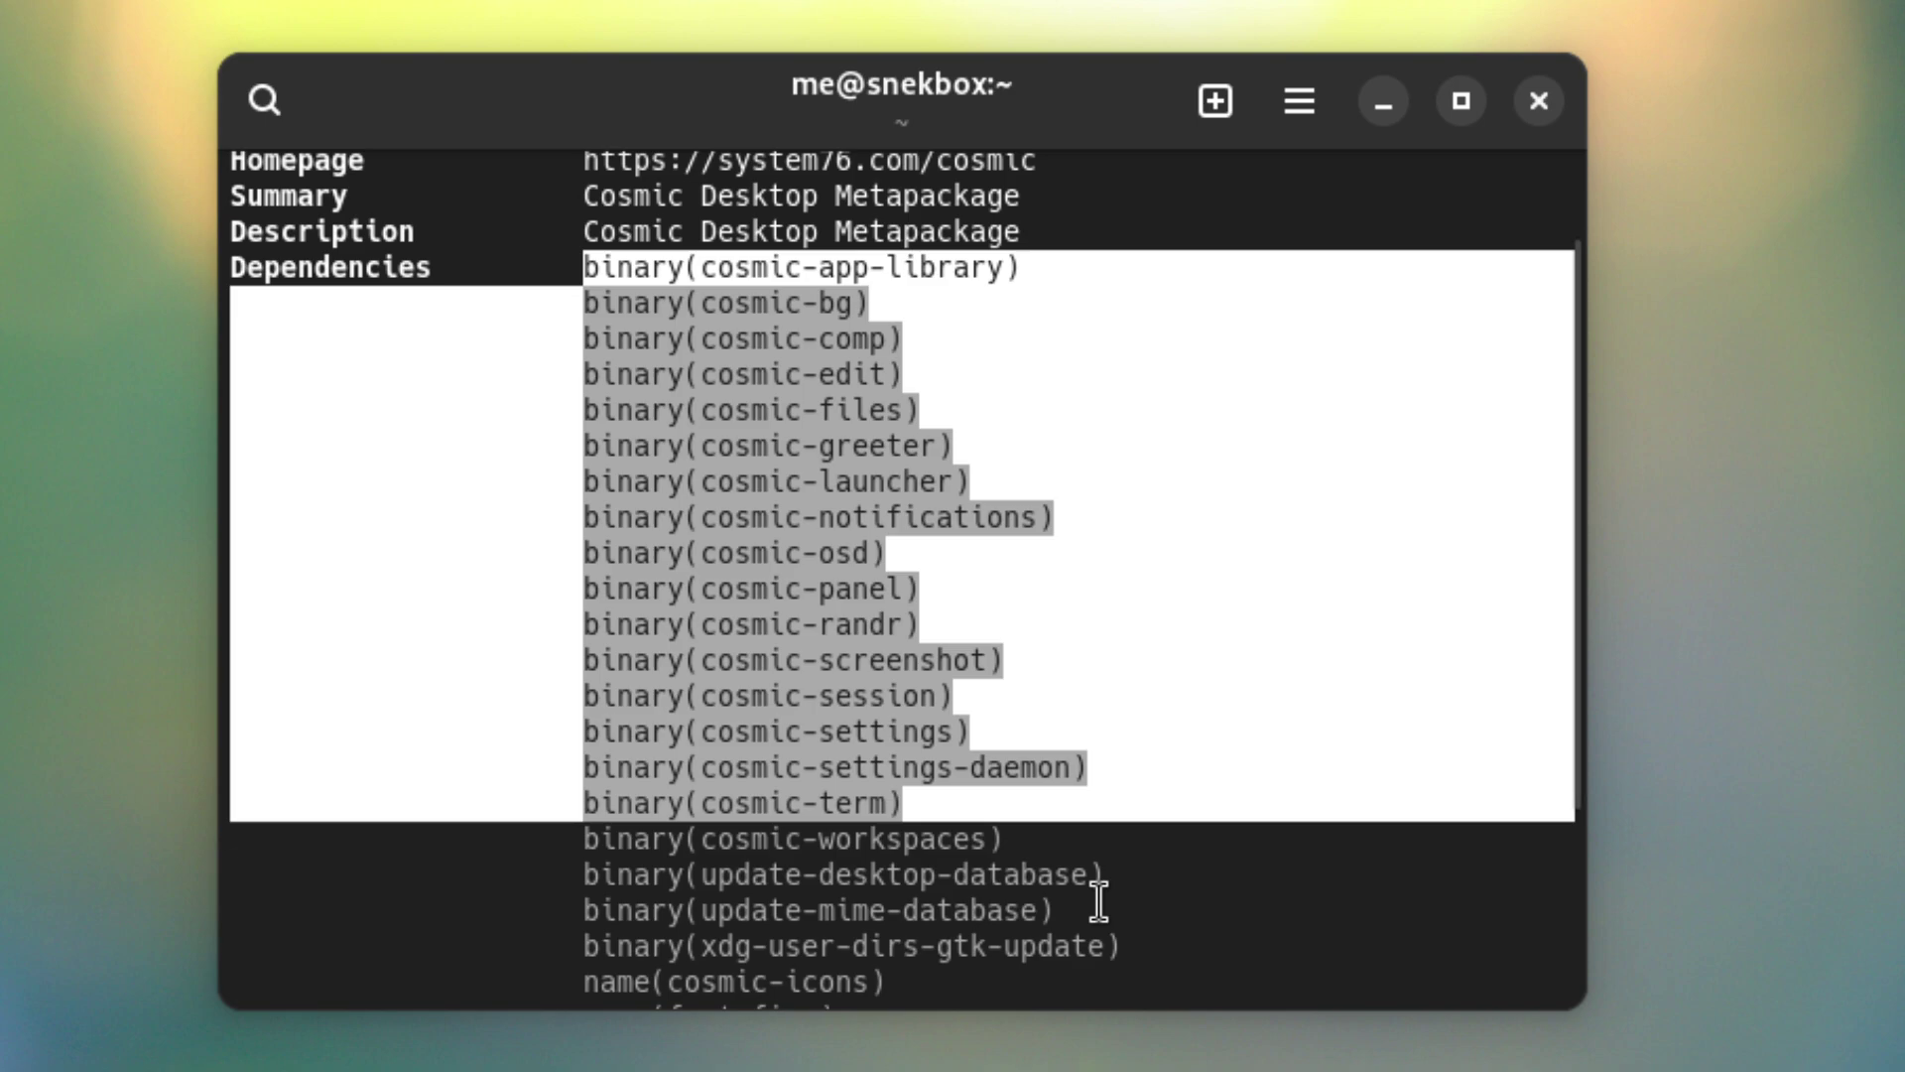
pyautogui.scroll(1, 1100, 901)
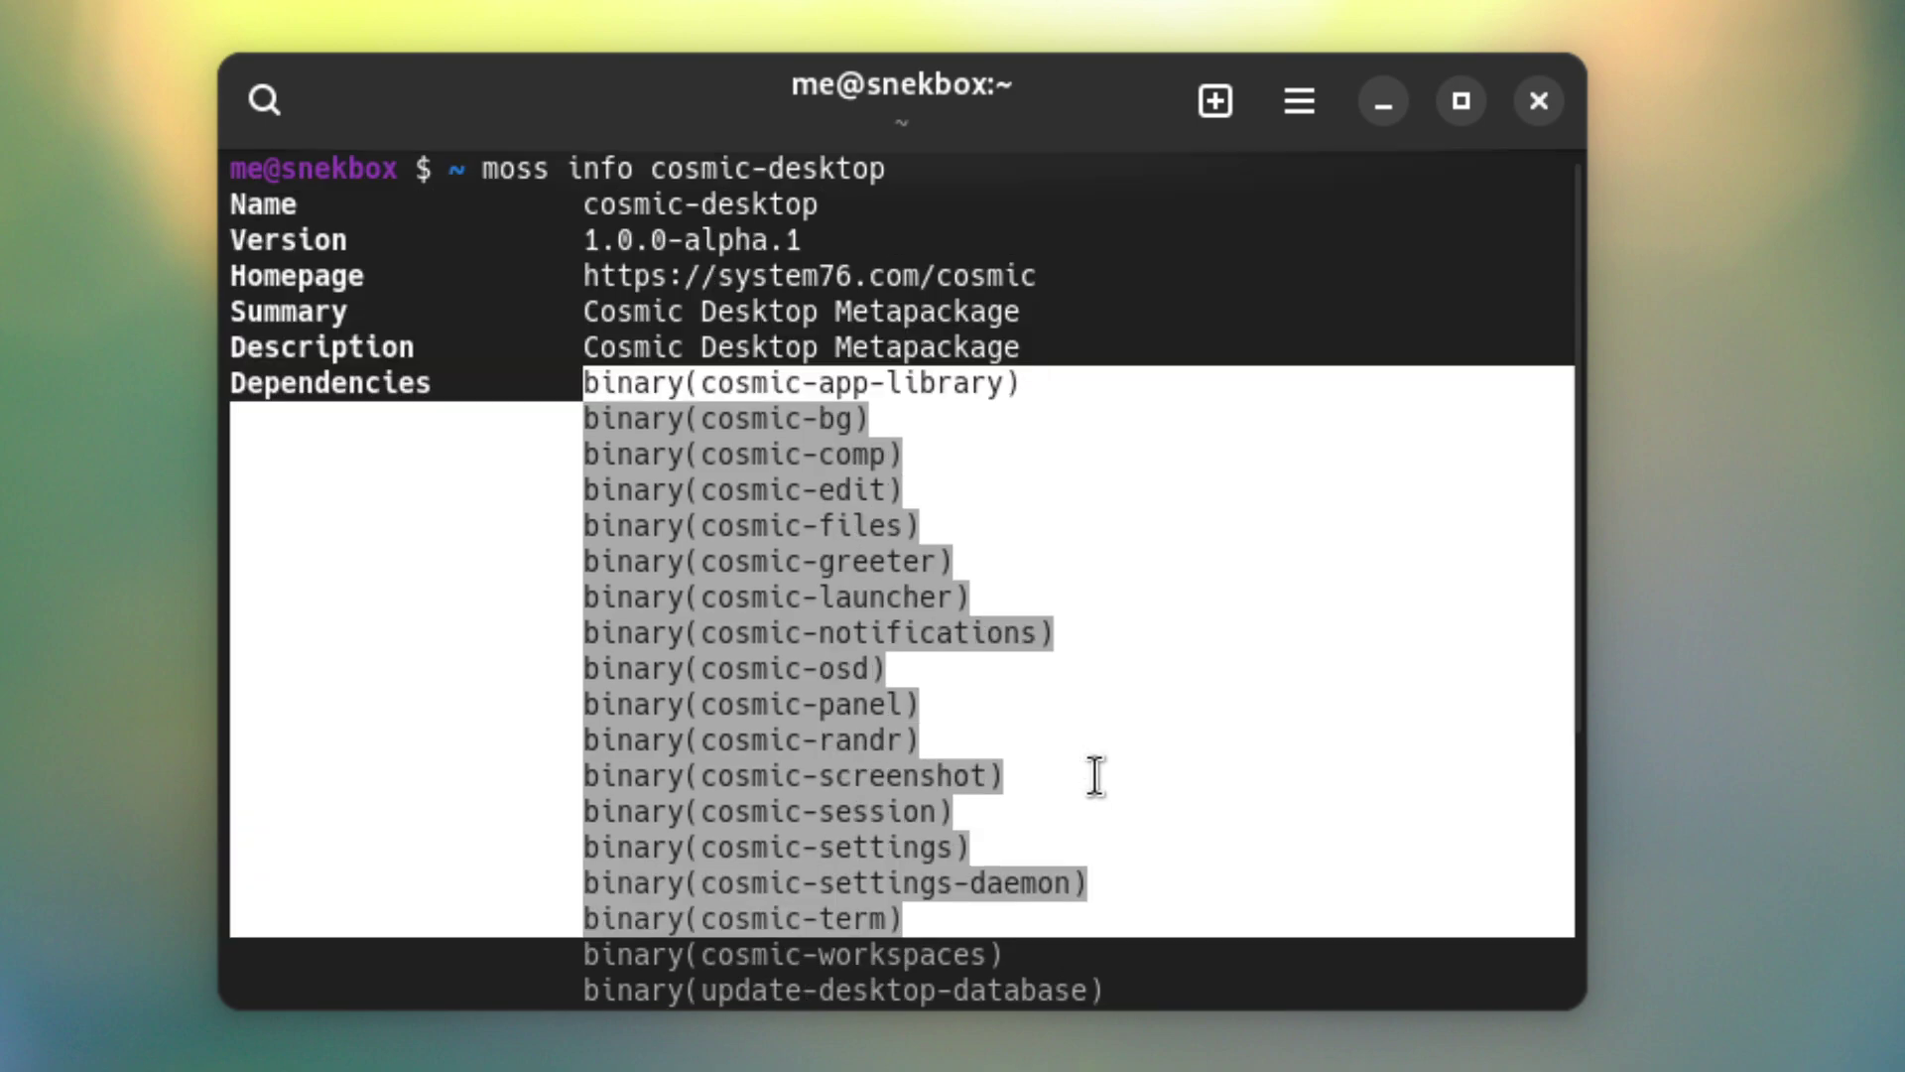
pyautogui.click(955, 316)
pyautogui.doubleClick(954, 315)
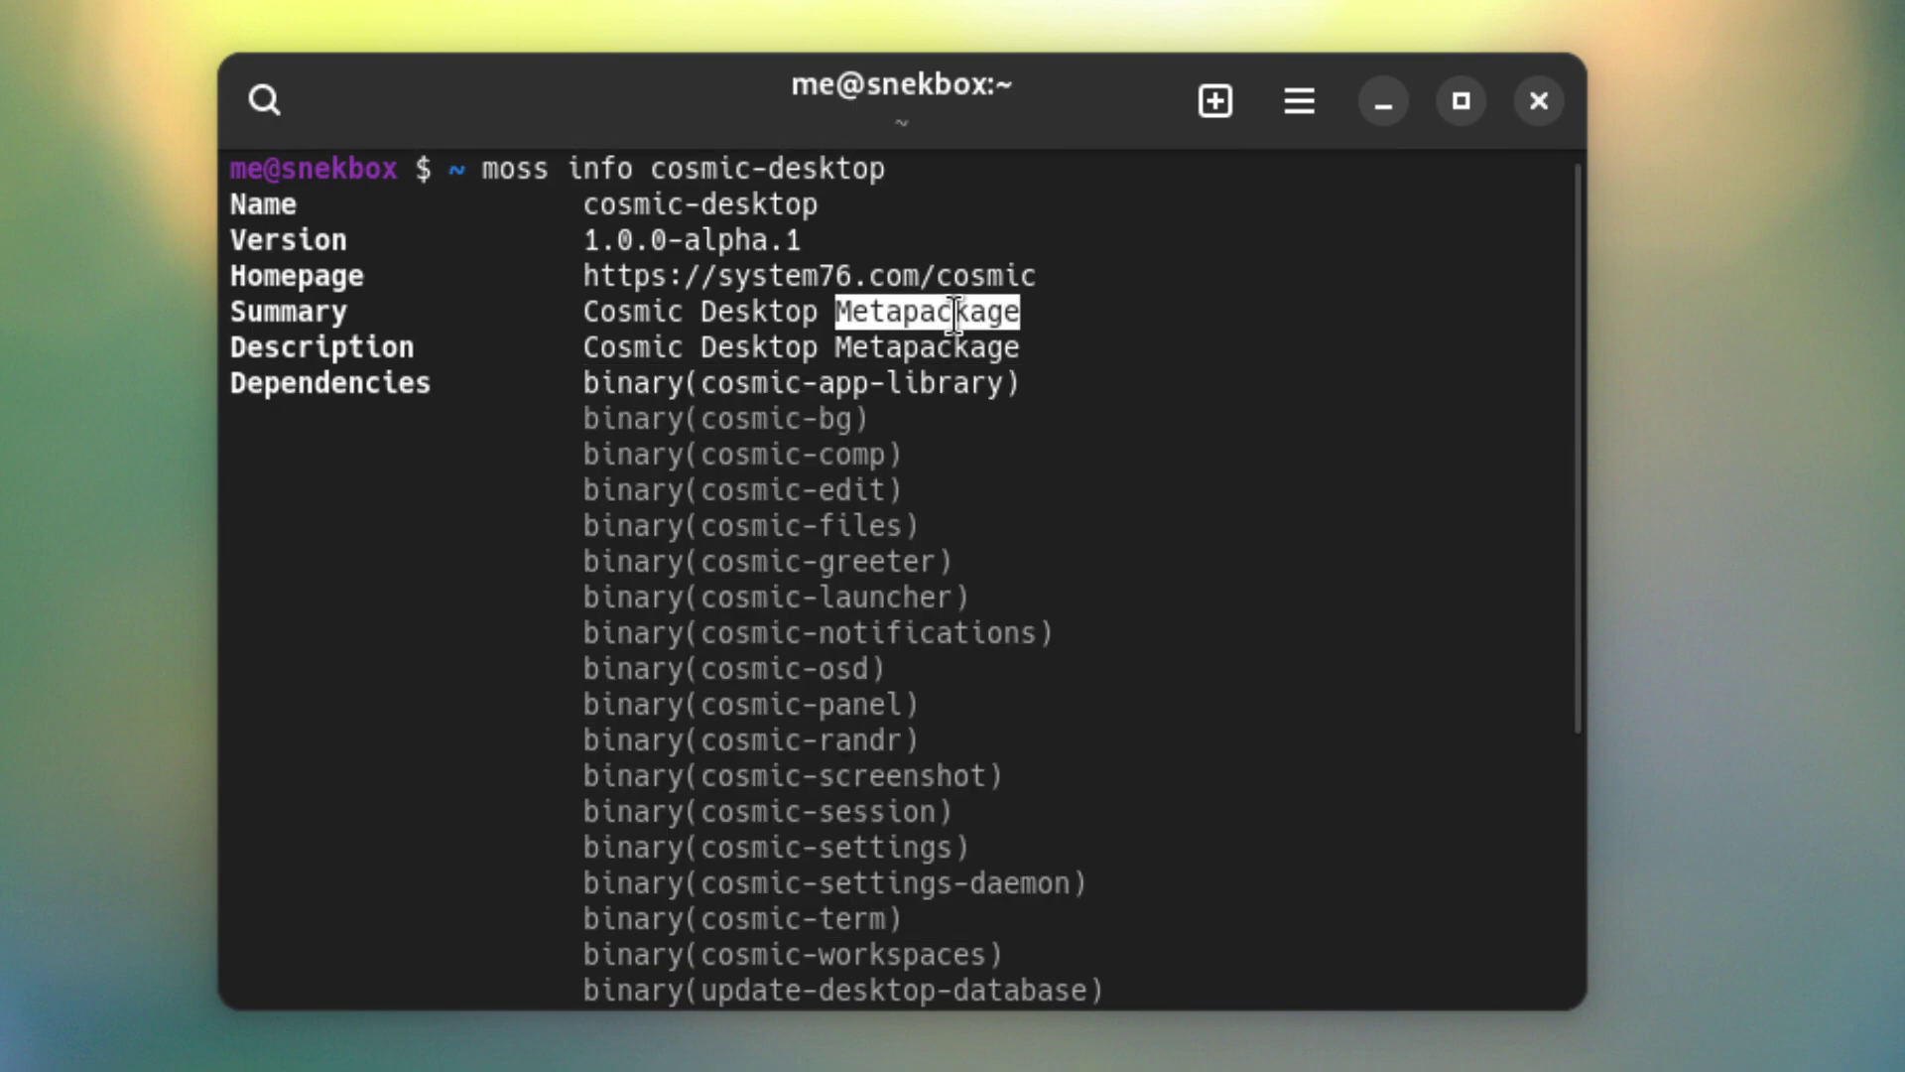
pyautogui.scroll(-5, 923, 418)
# Recall the info query and edit it into 'sudo moss install cosmic-desktop'
pyautogui.press('Up')
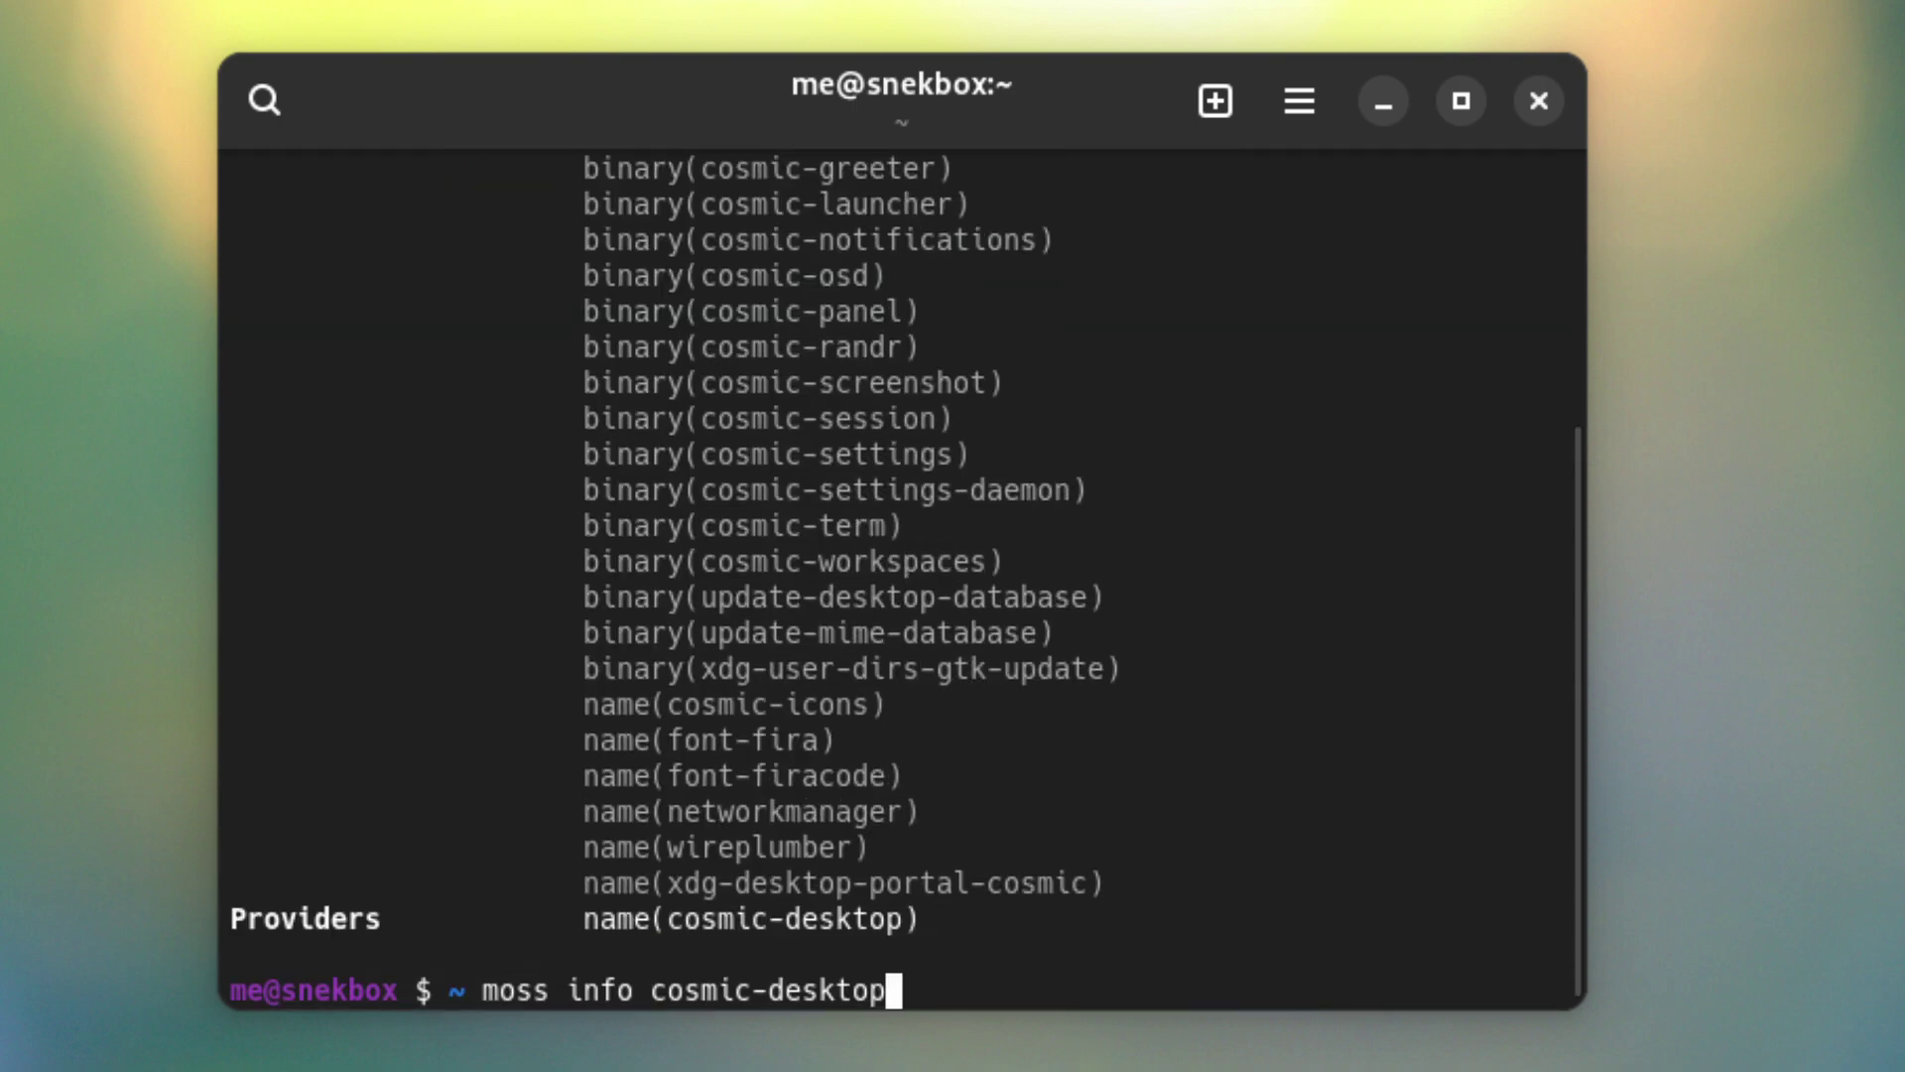
pyautogui.press('Home')
pyautogui.write('sudo')
pyautogui.hotkey('ctrl', 'Right')
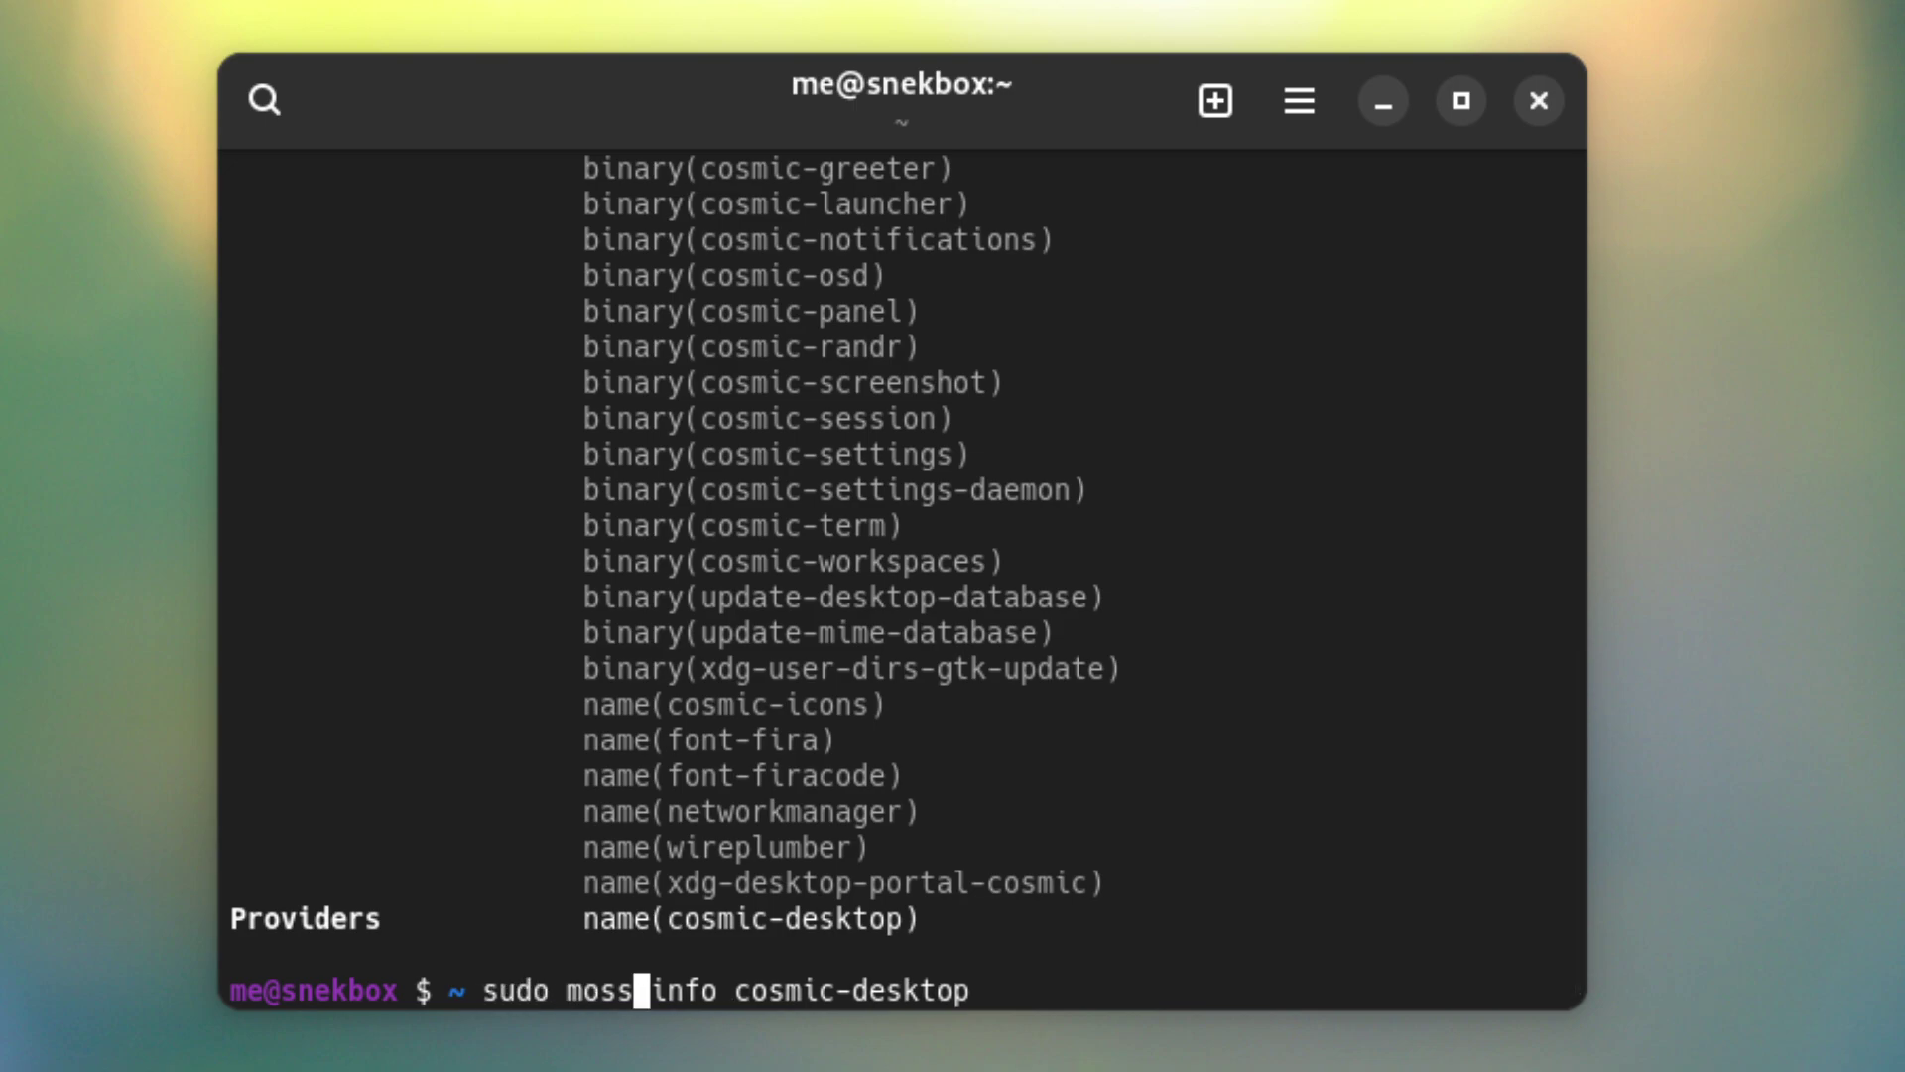
pyautogui.write('install')
pyautogui.press('Delete')
pyautogui.press('Delete')
pyautogui.press('Delete')
pyautogui.press('Delete')
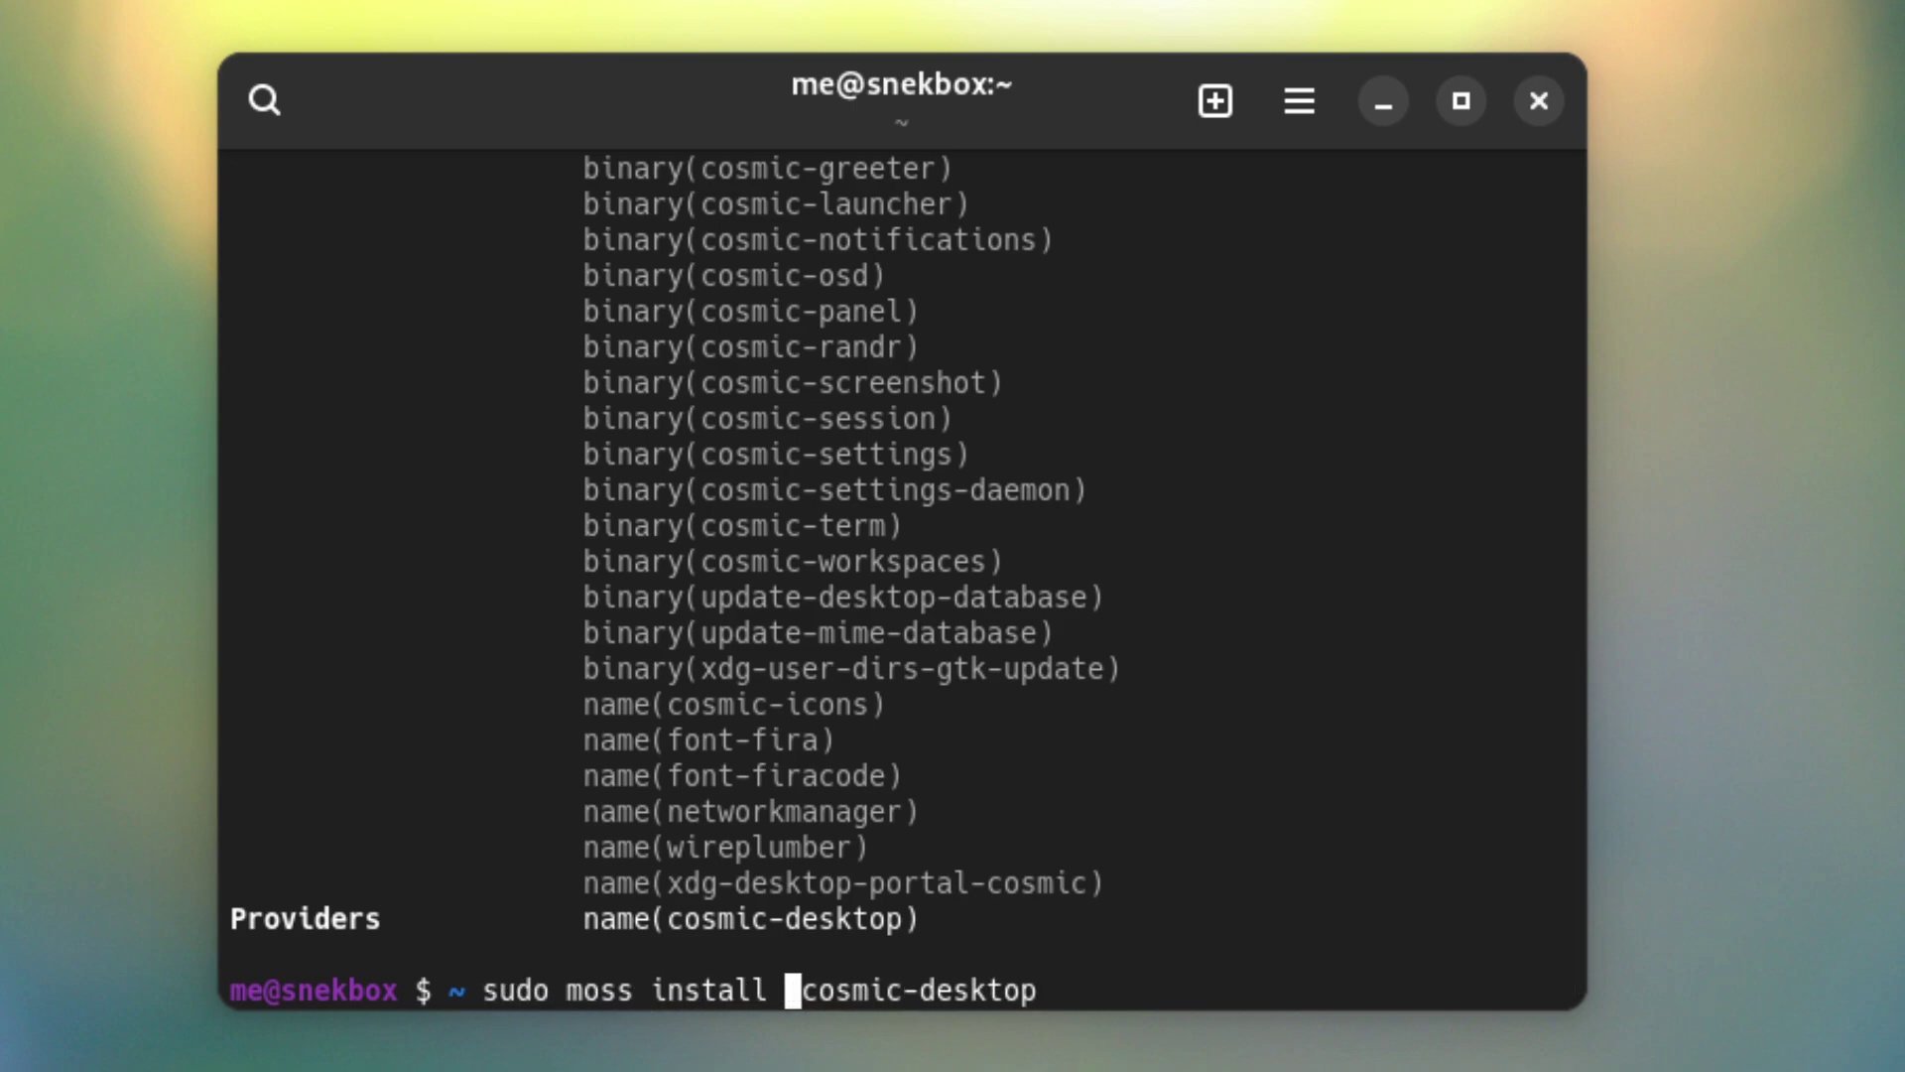
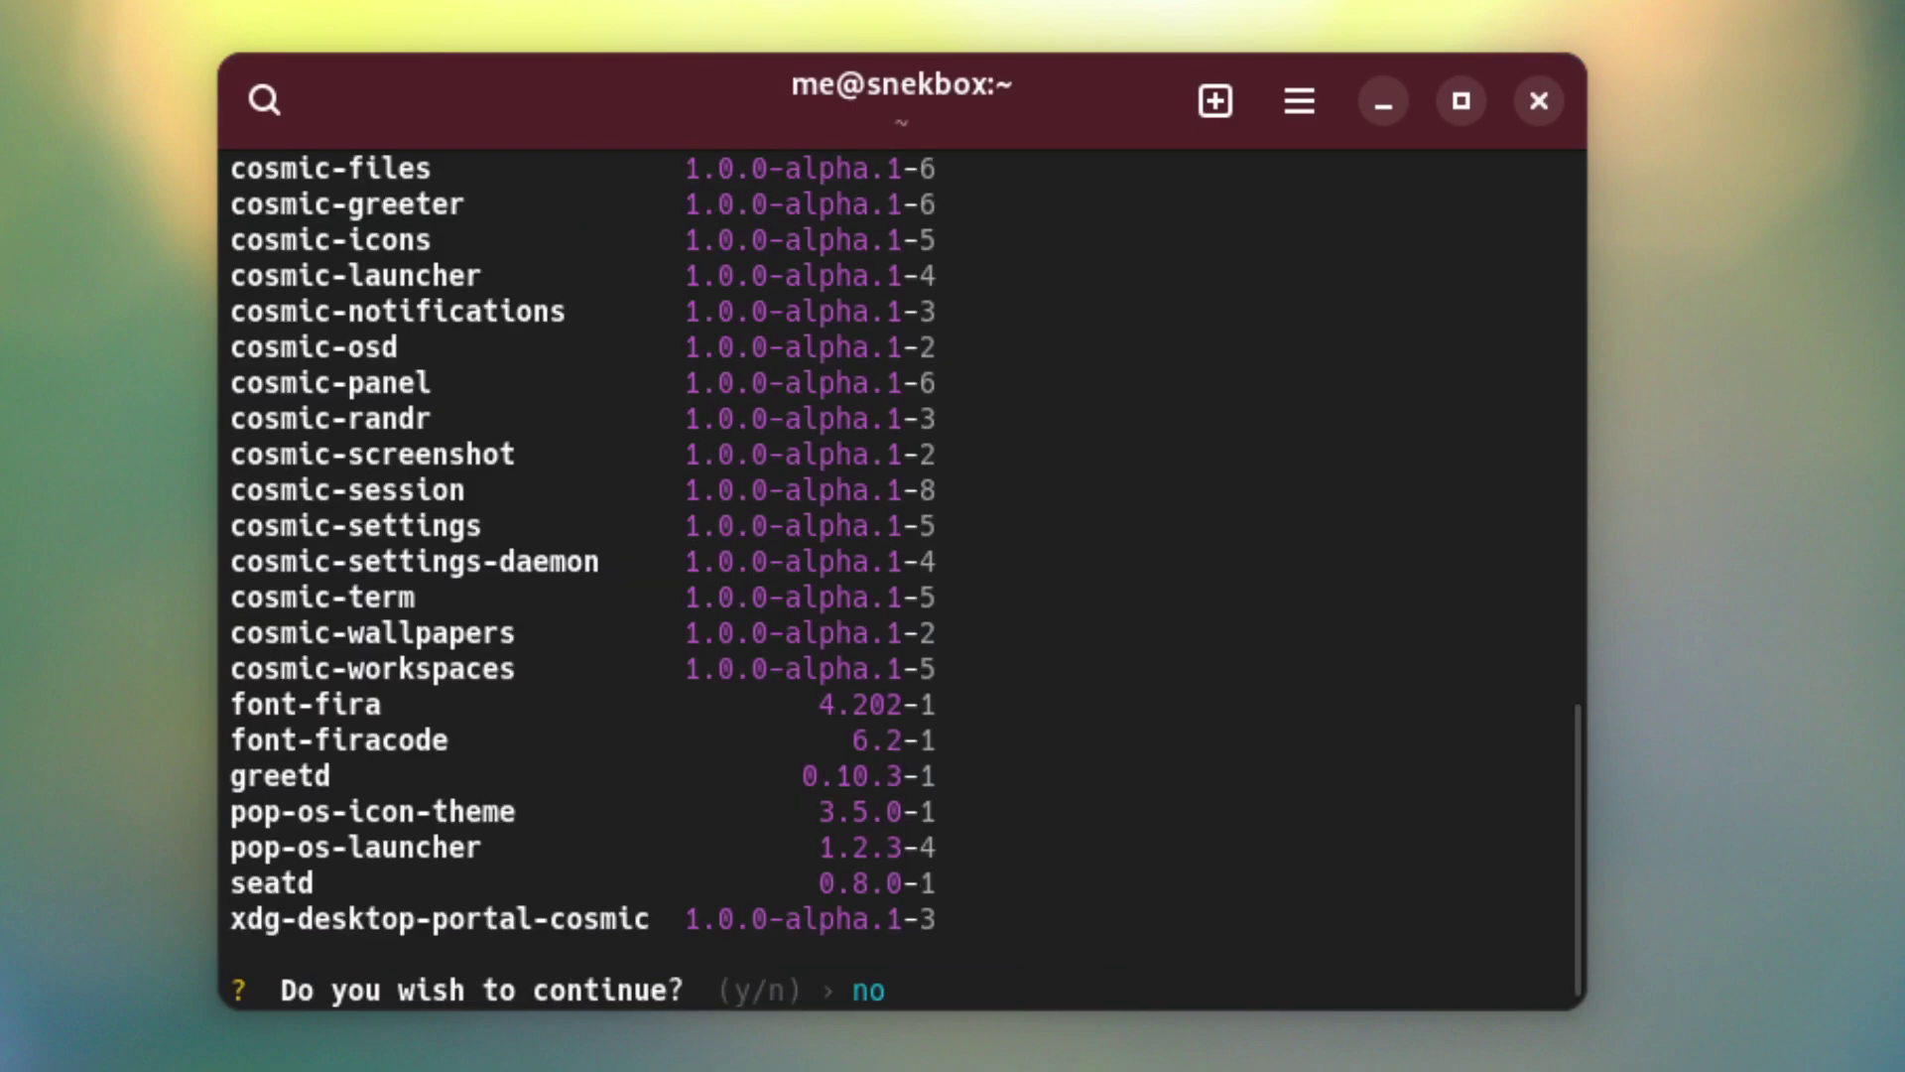
pyautogui.write('y')
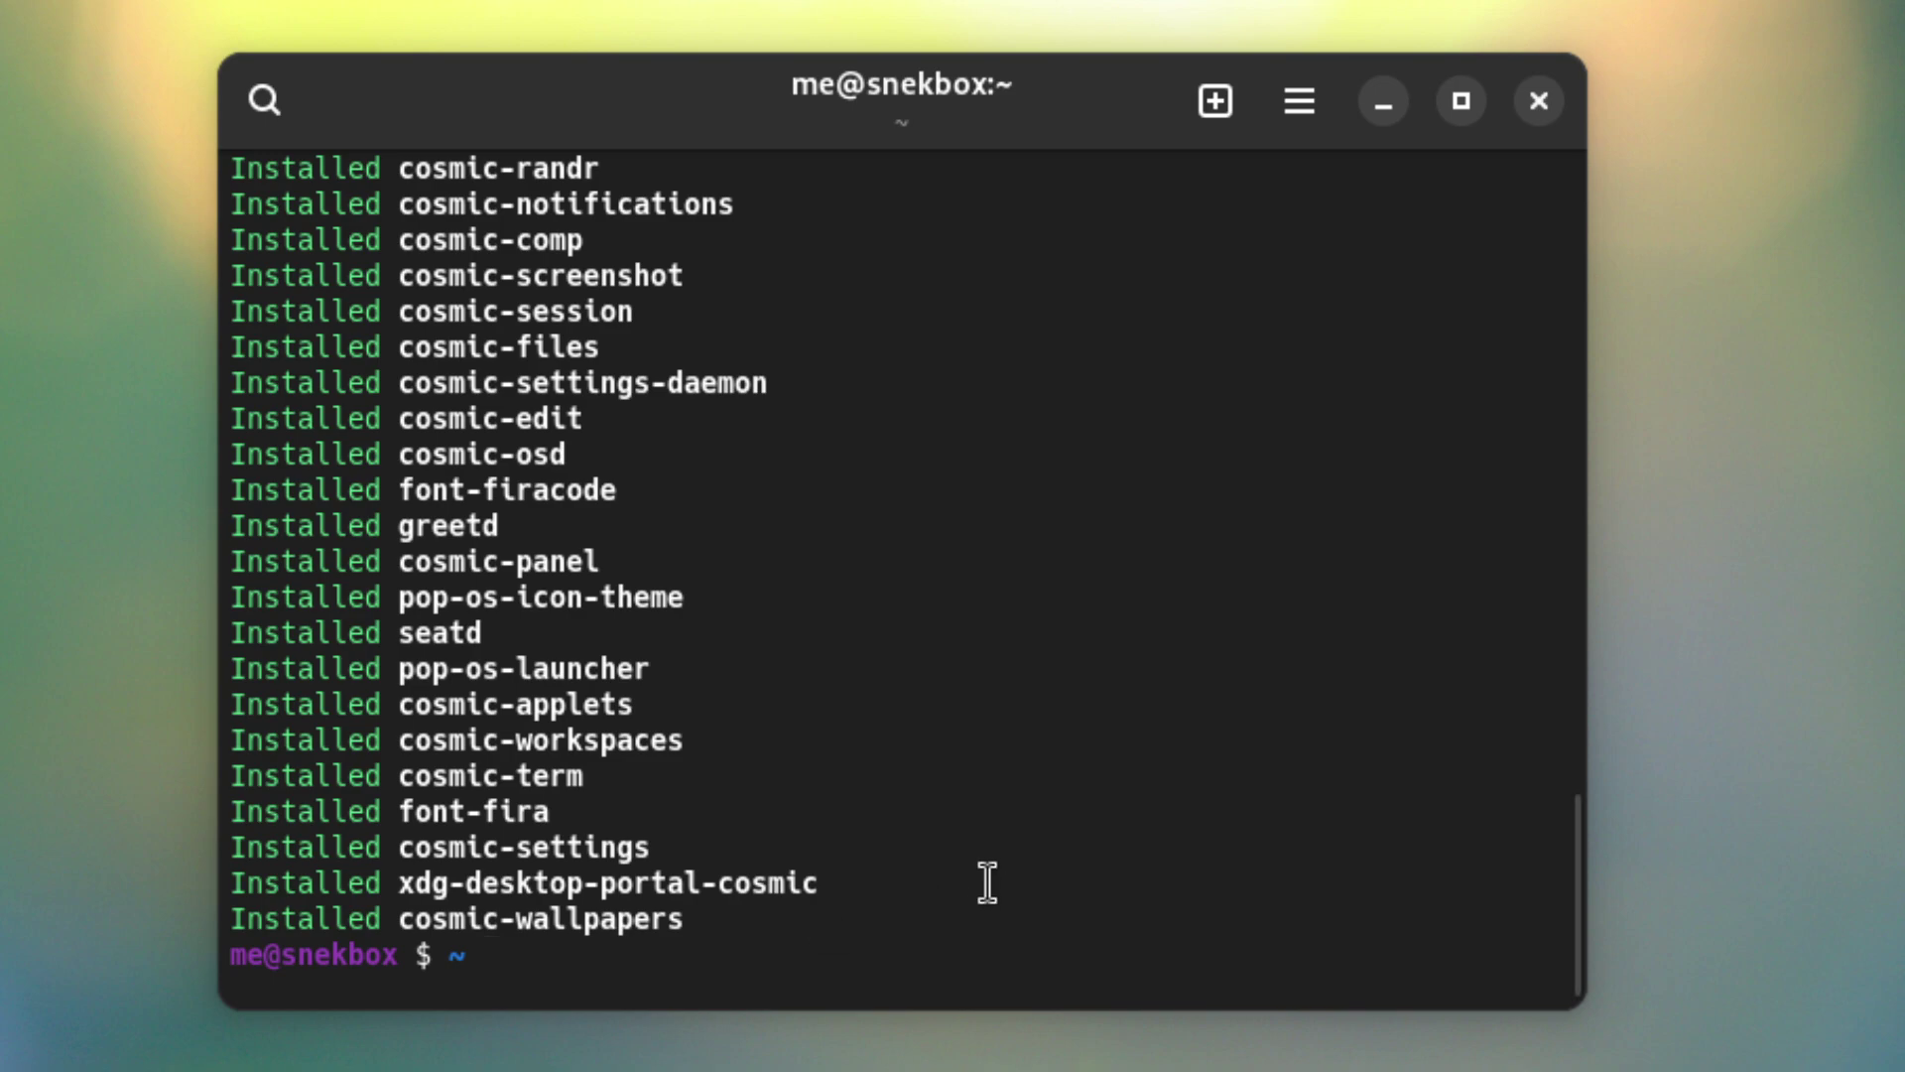
pyautogui.write('sudo ')
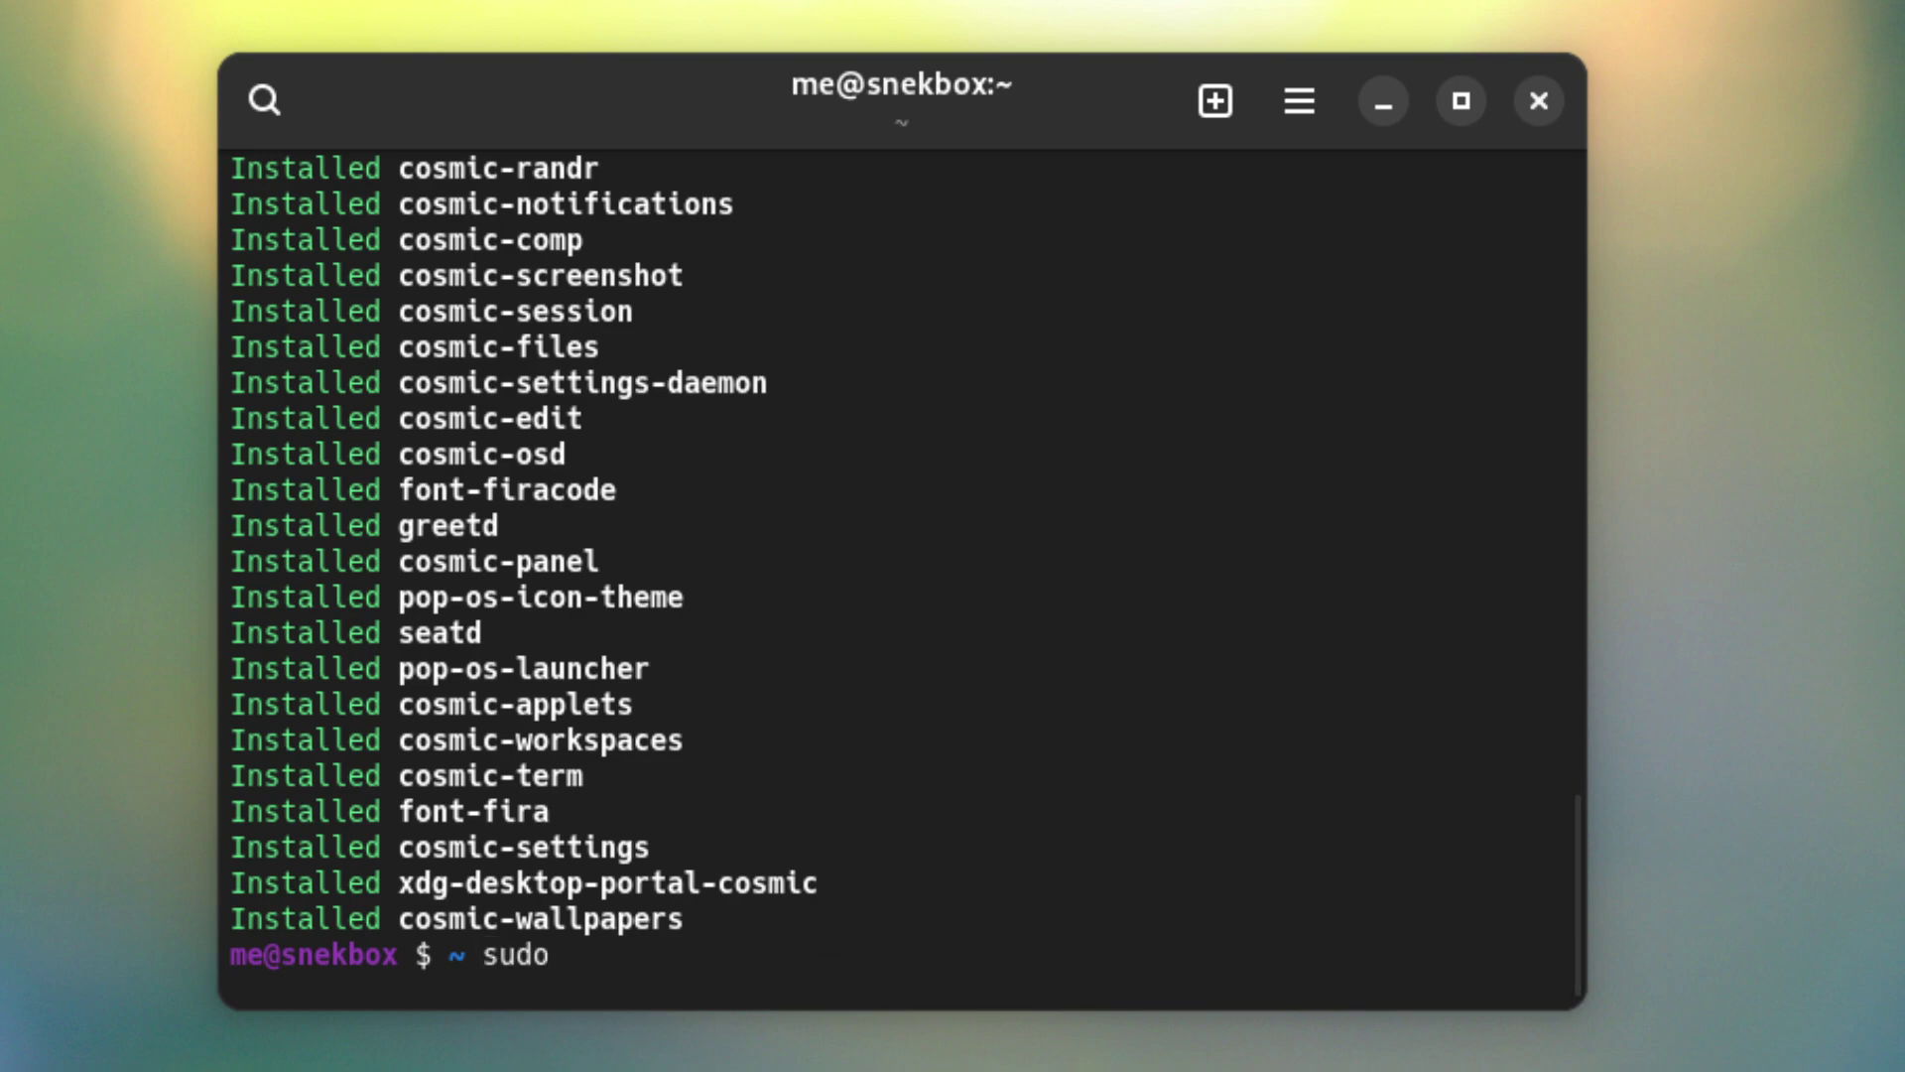
pyautogui.write('moss remove gdm')
# Remove the gdm package with sudo moss remove gdm, confirming on the retry, then reboot
pyautogui.press('Return')
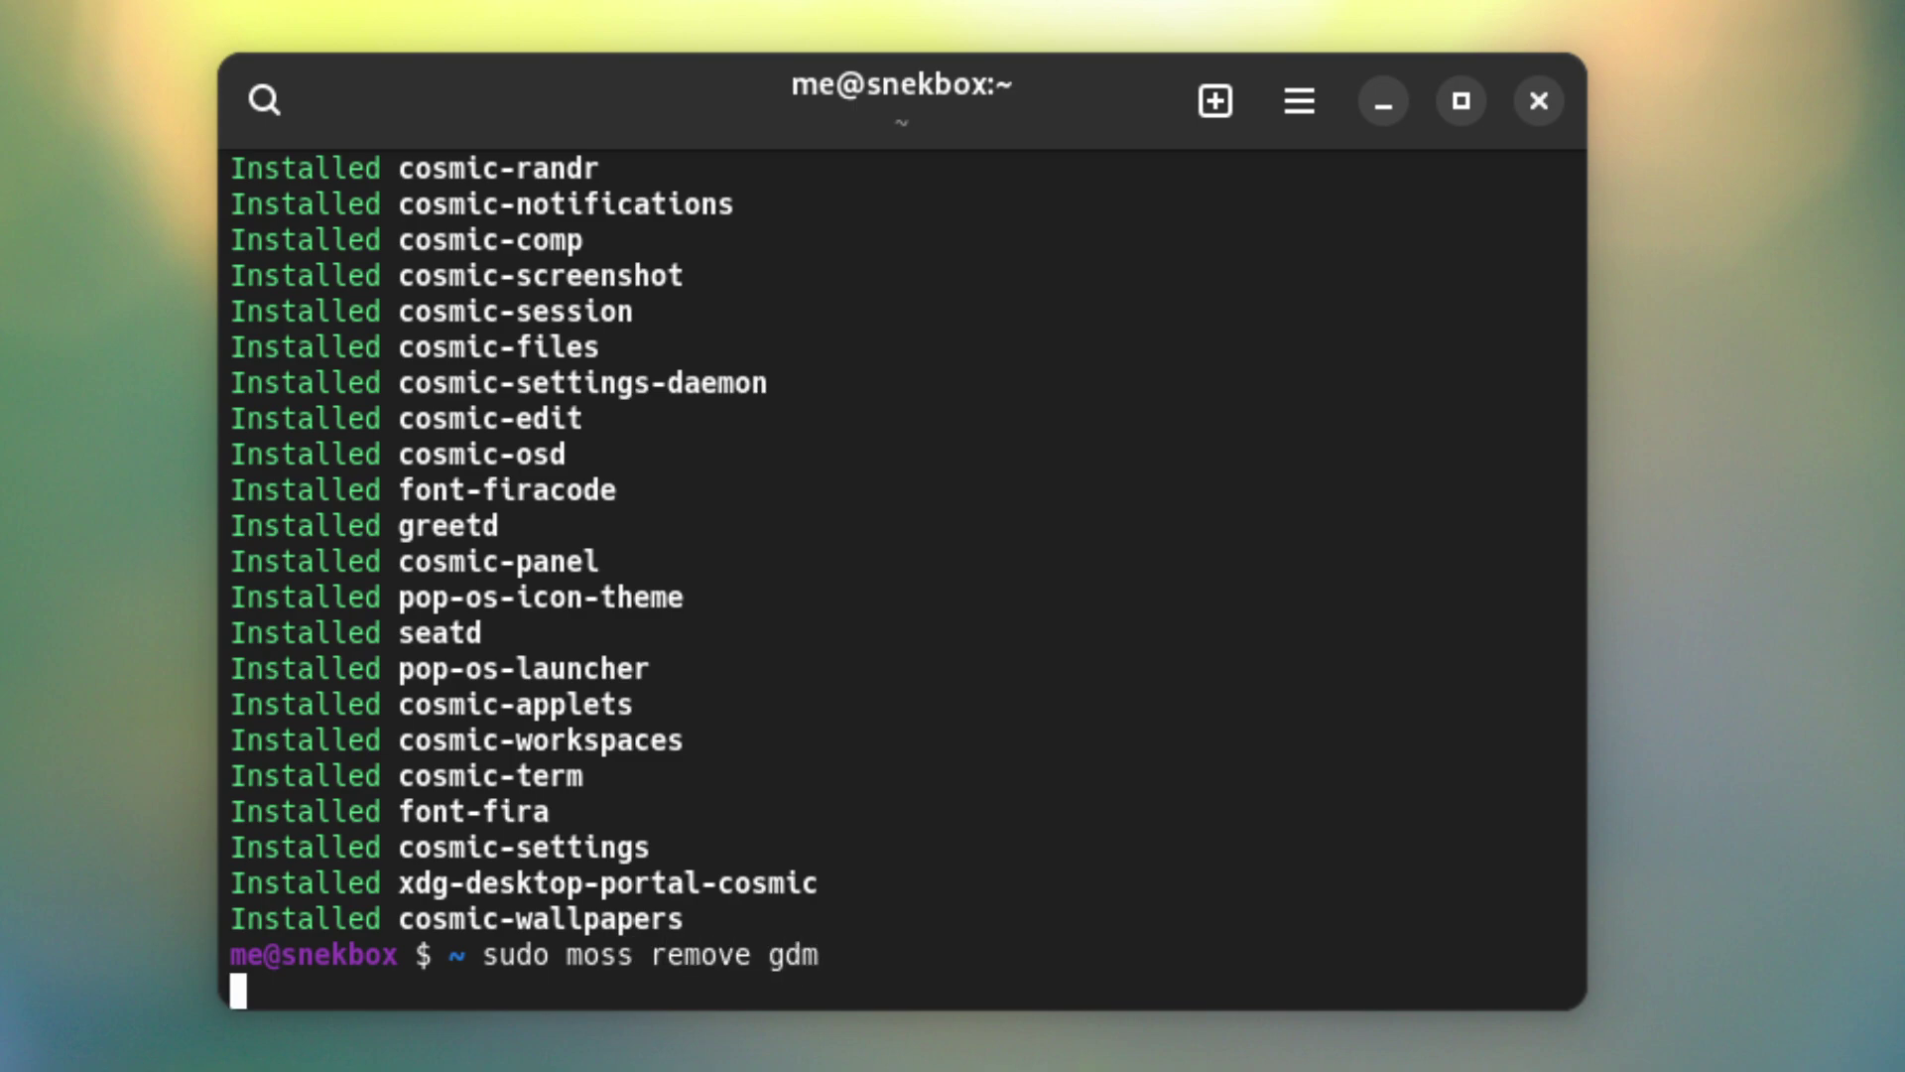
pyautogui.press('Return')
pyautogui.press('Up')
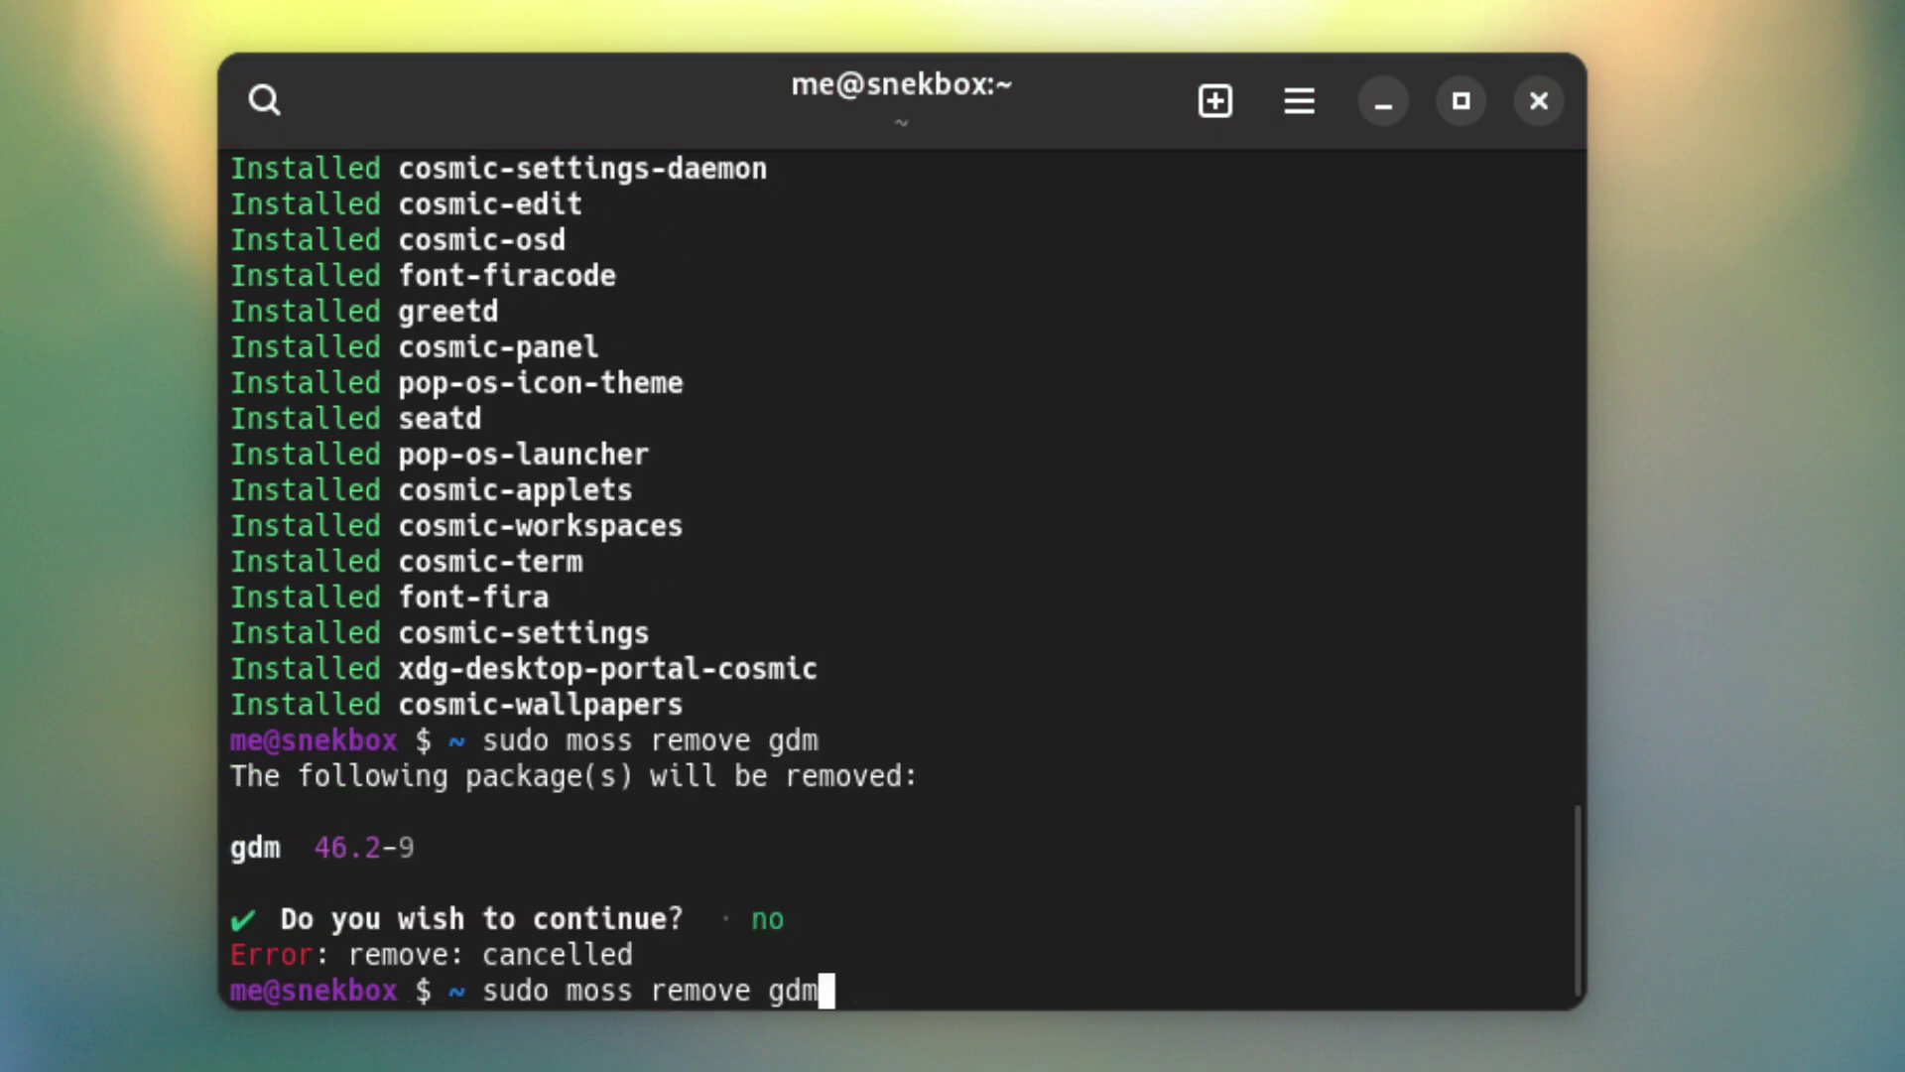
pyautogui.press('Return')
pyautogui.write('y')
pyautogui.press('Return')
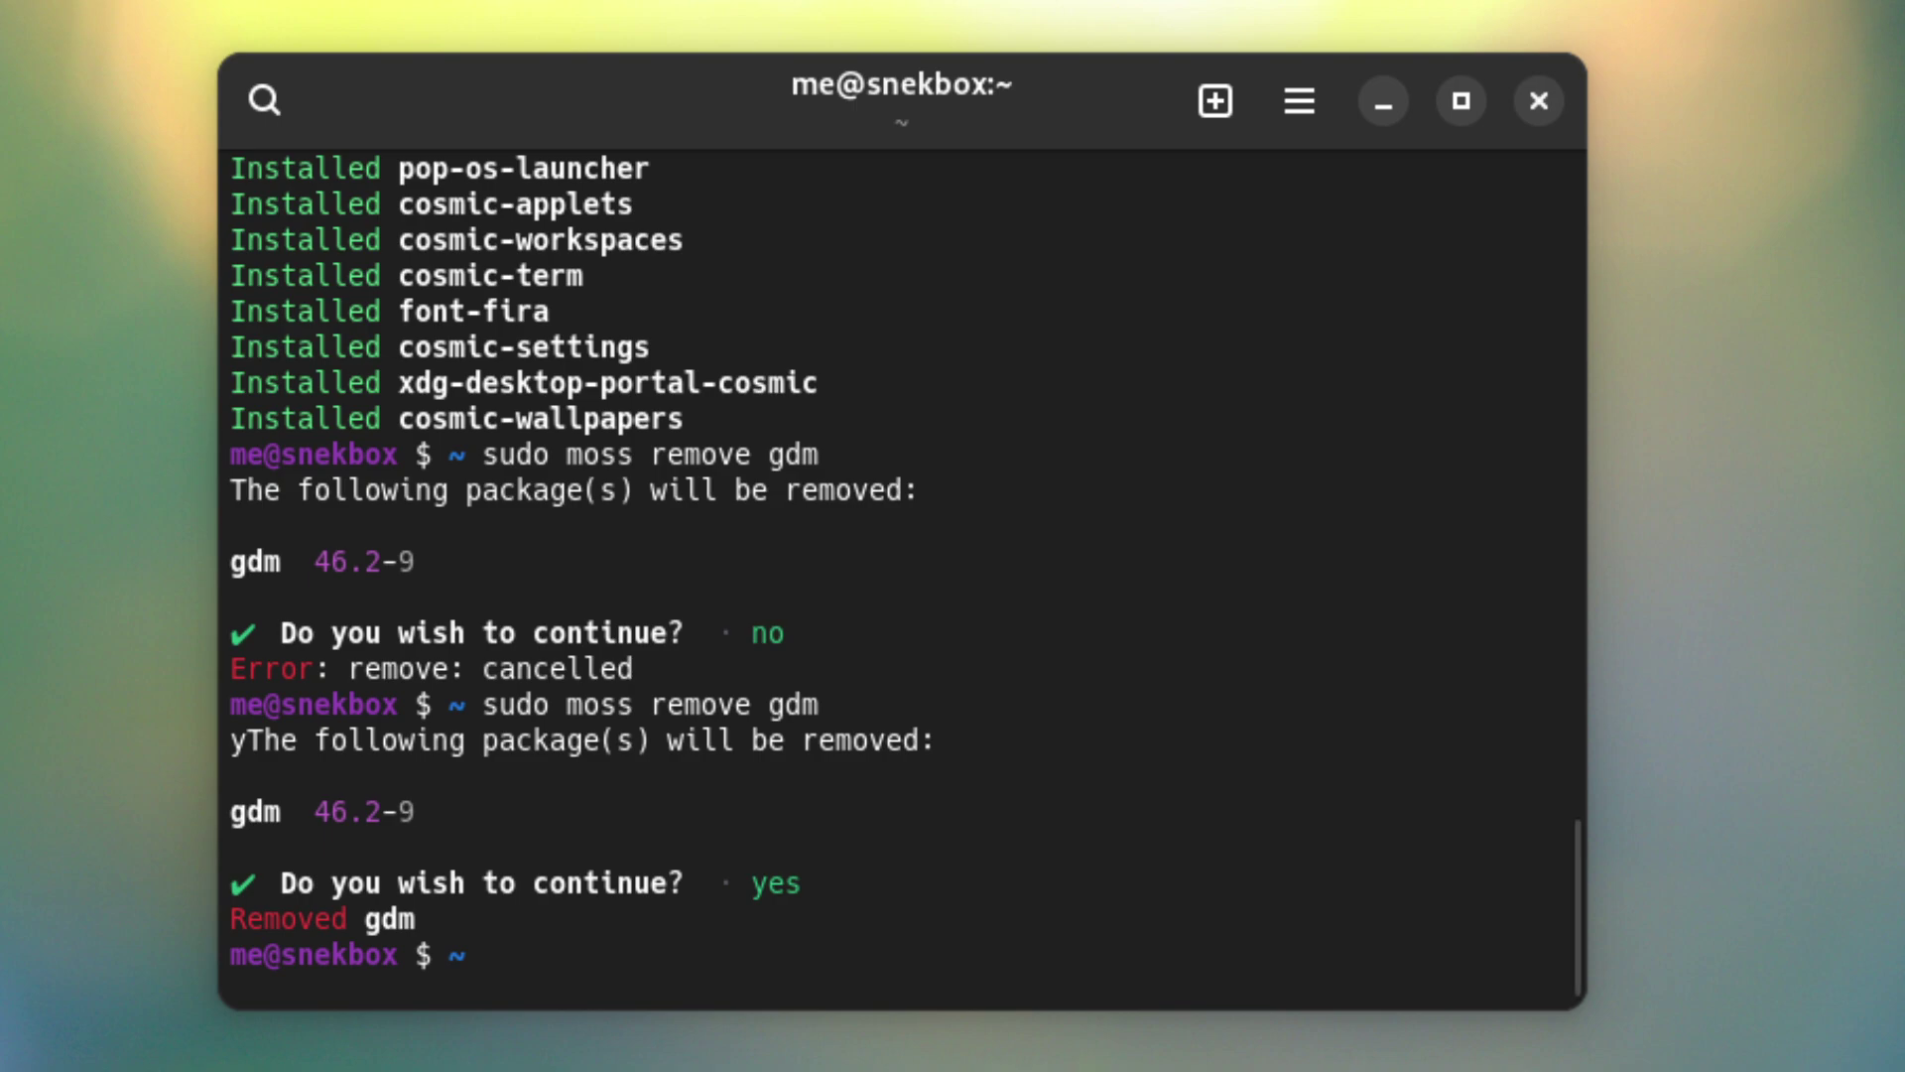
pyautogui.write('reboot')
pyautogui.press('Return')
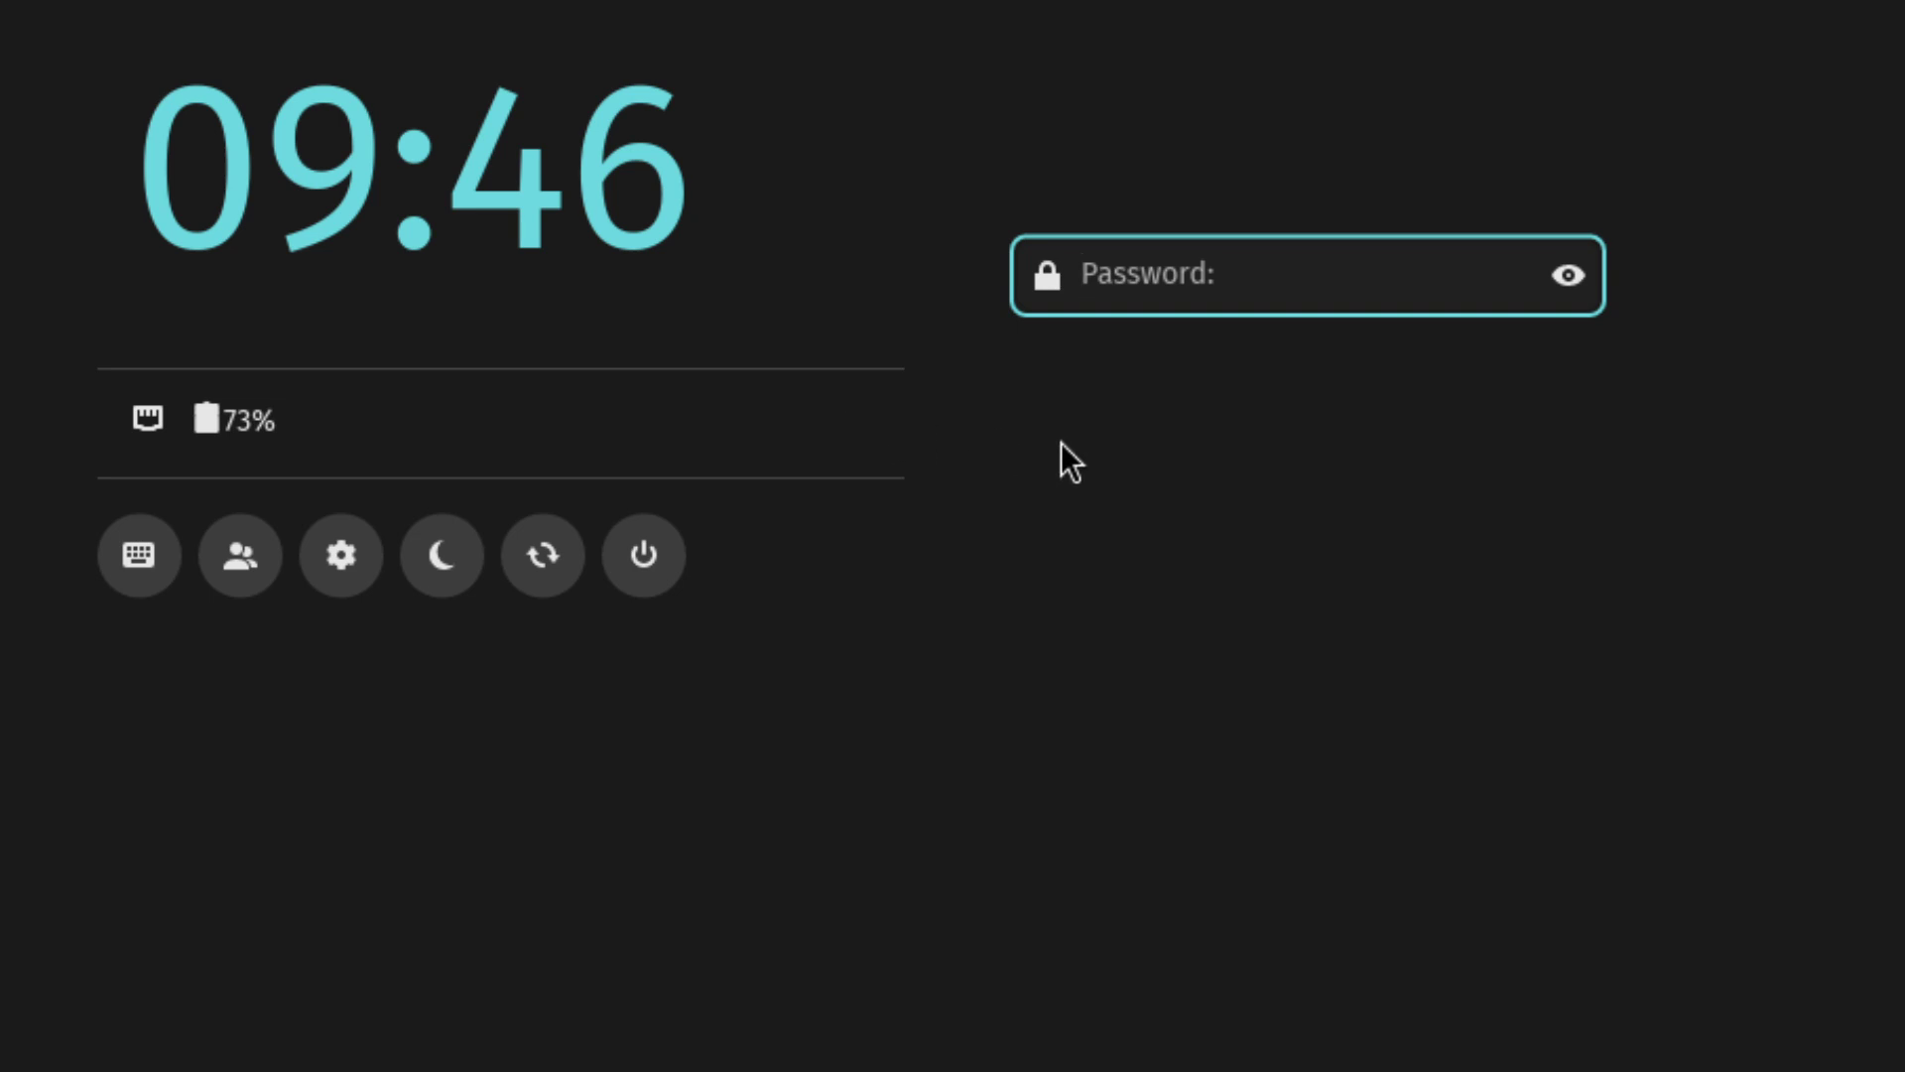
pyautogui.write('•••')
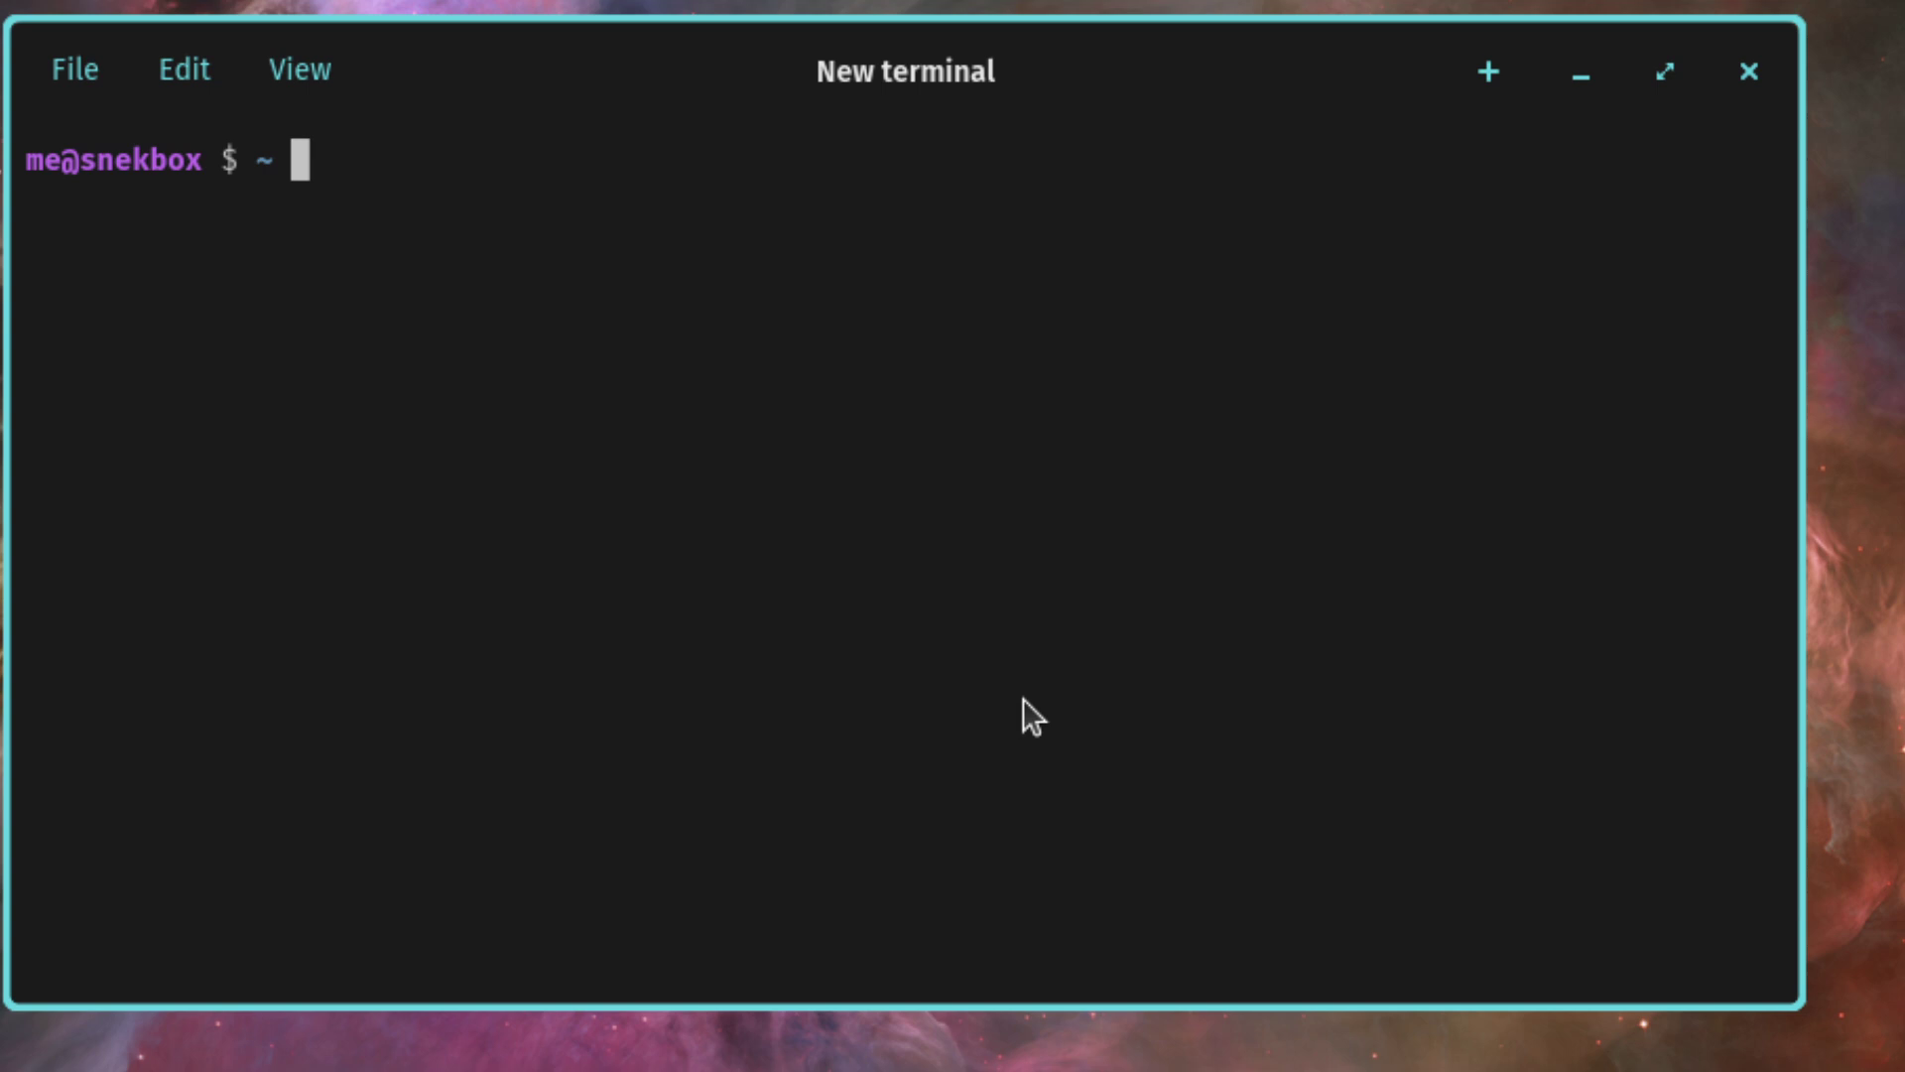
pyautogui.write('sud')
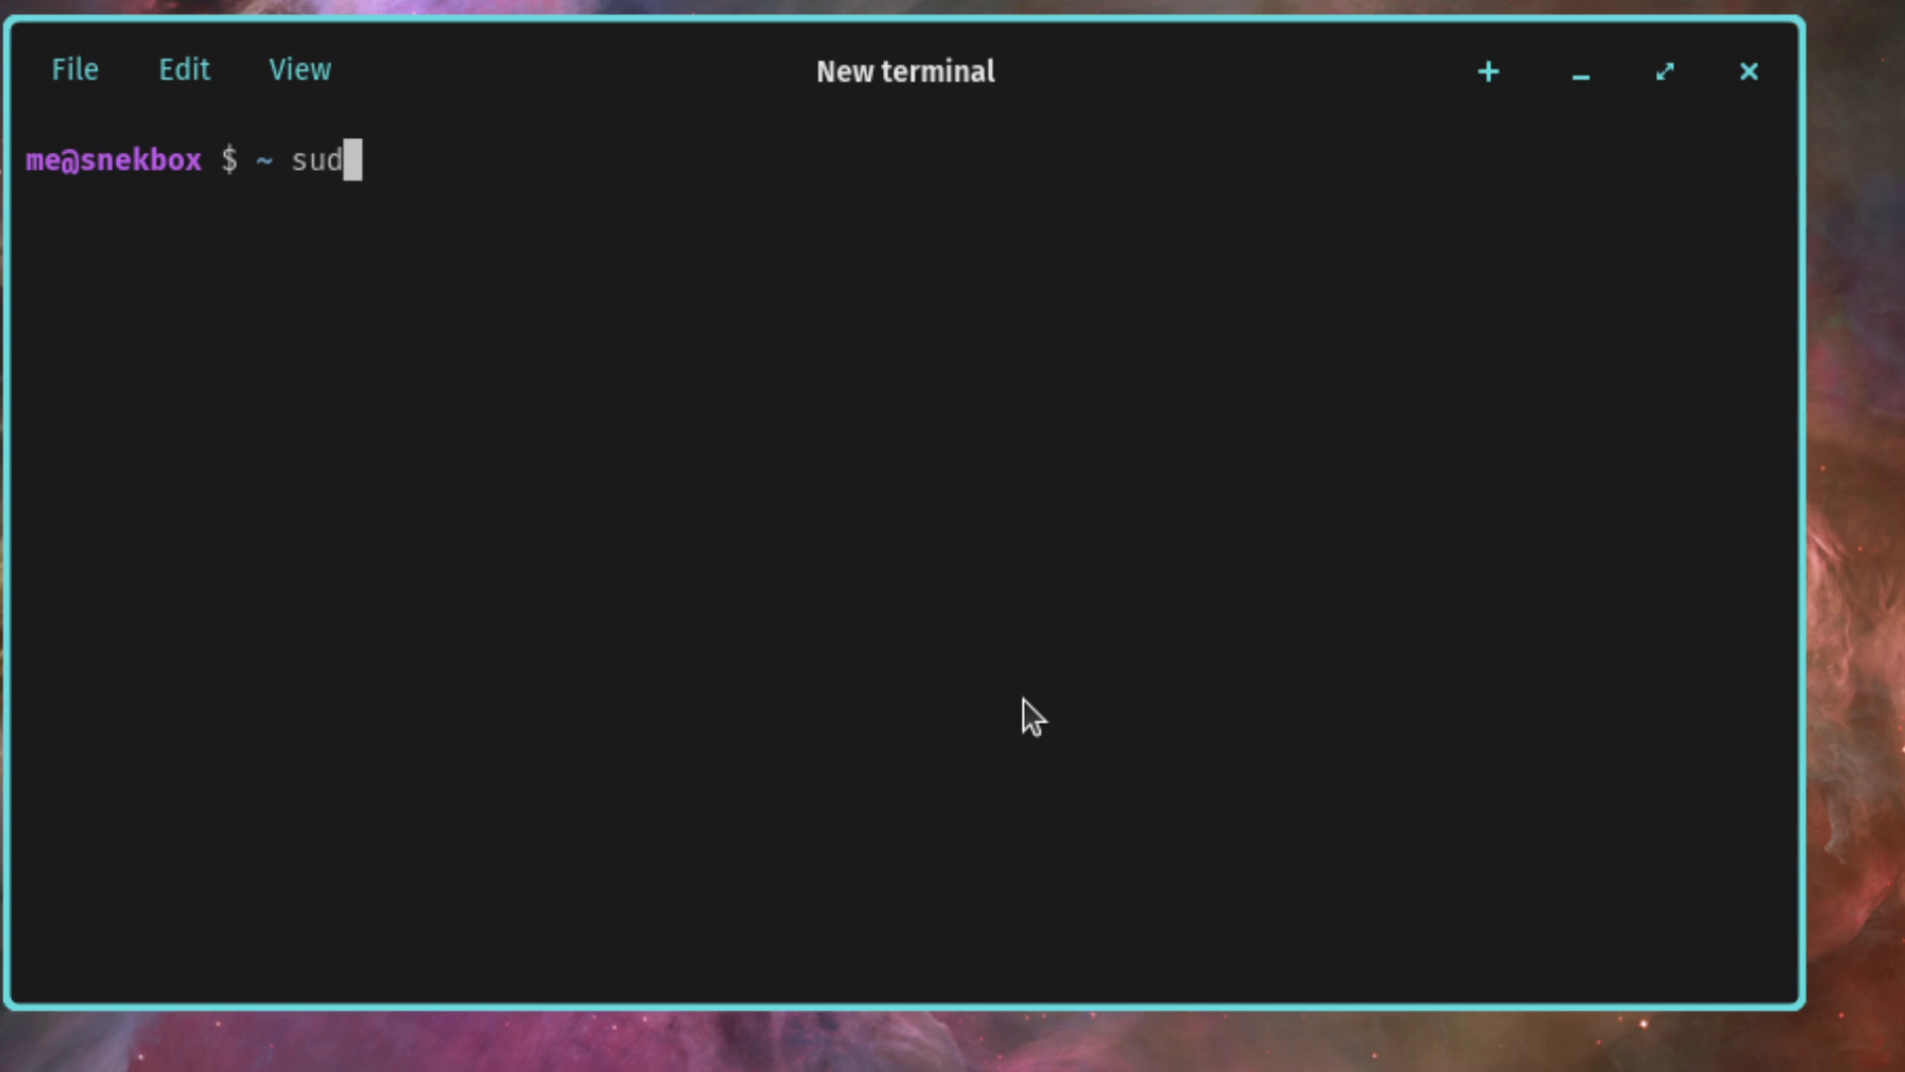
# Try sudo moss repo update with the password, then sudo rm -r /home; both fail
pyautogui.press('BackSpace')
pyautogui.press('BackSpace')
pyautogui.press('BackSpace')
pyautogui.write('moss')
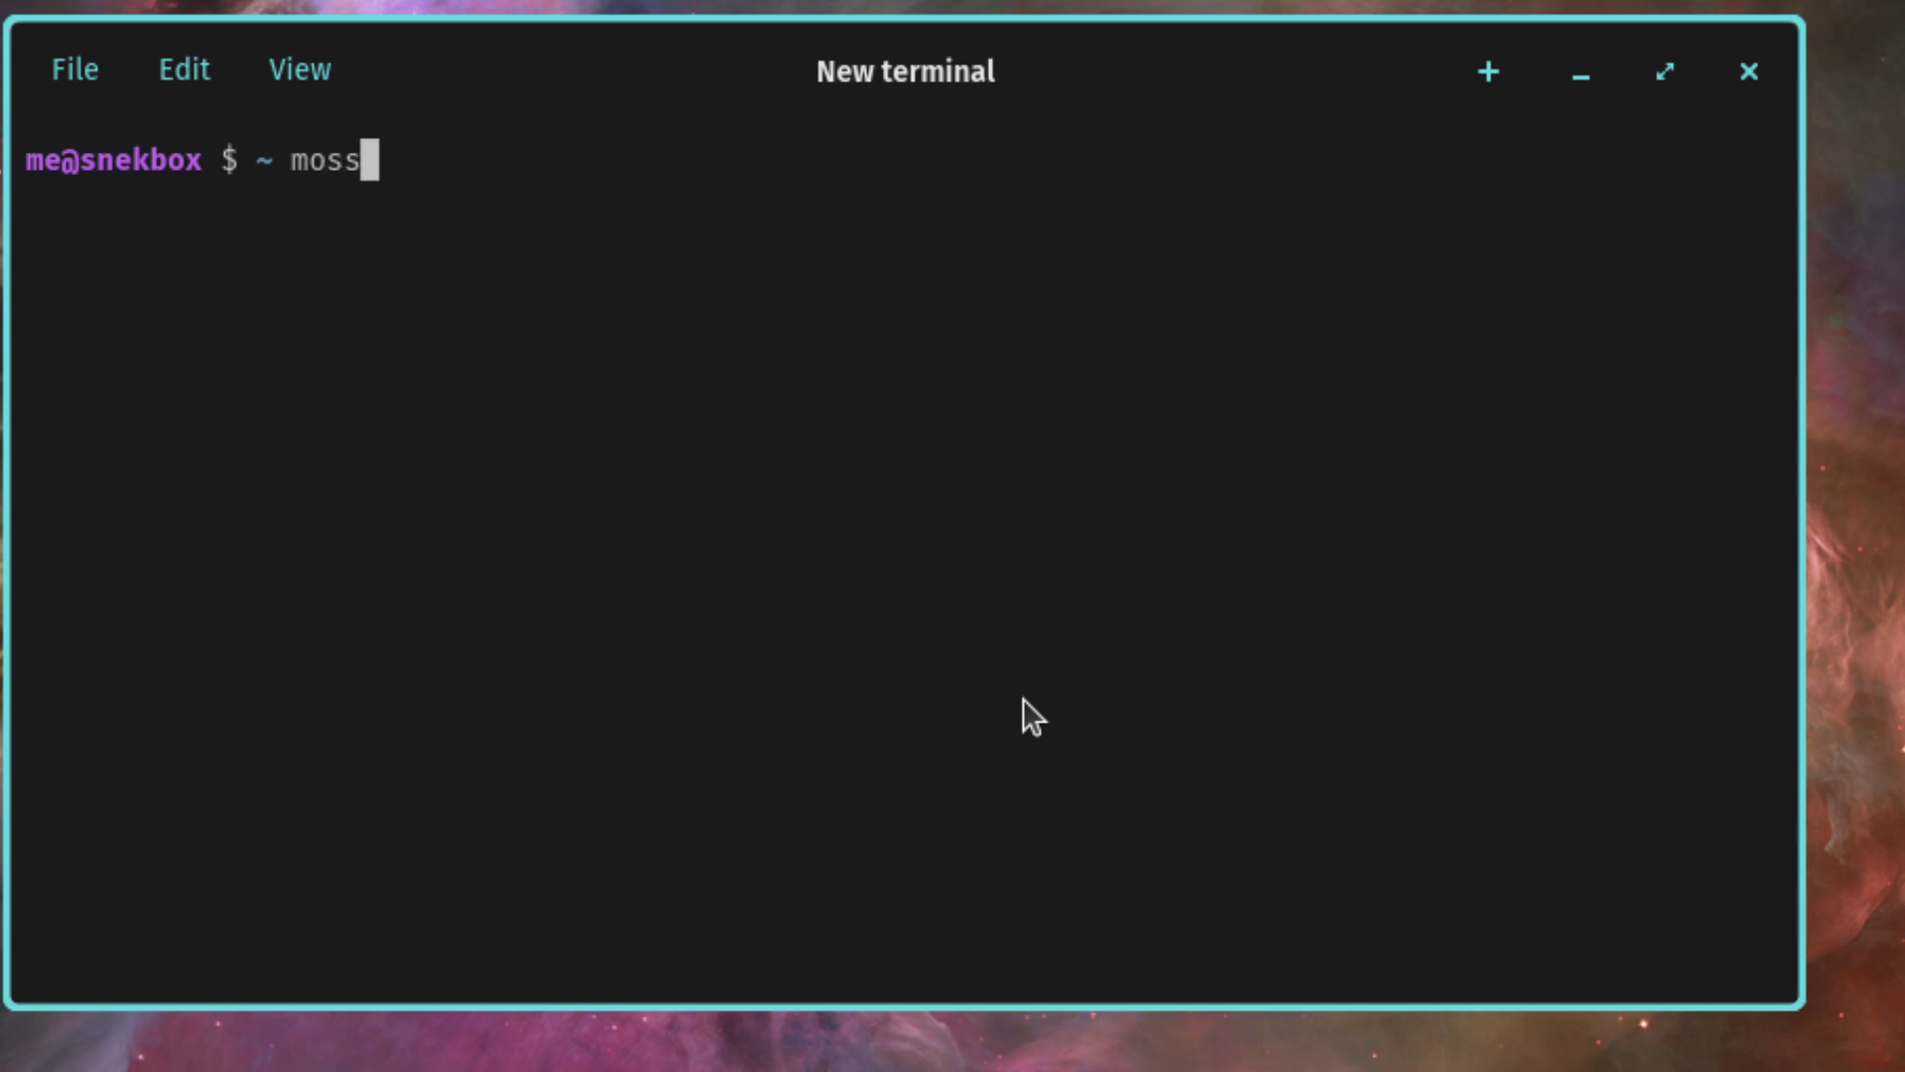
pyautogui.press('BackSpace')
pyautogui.press('BackSpace')
pyautogui.press('BackSpace')
pyautogui.press('BackSpace')
pyautogui.write('sudo moss')
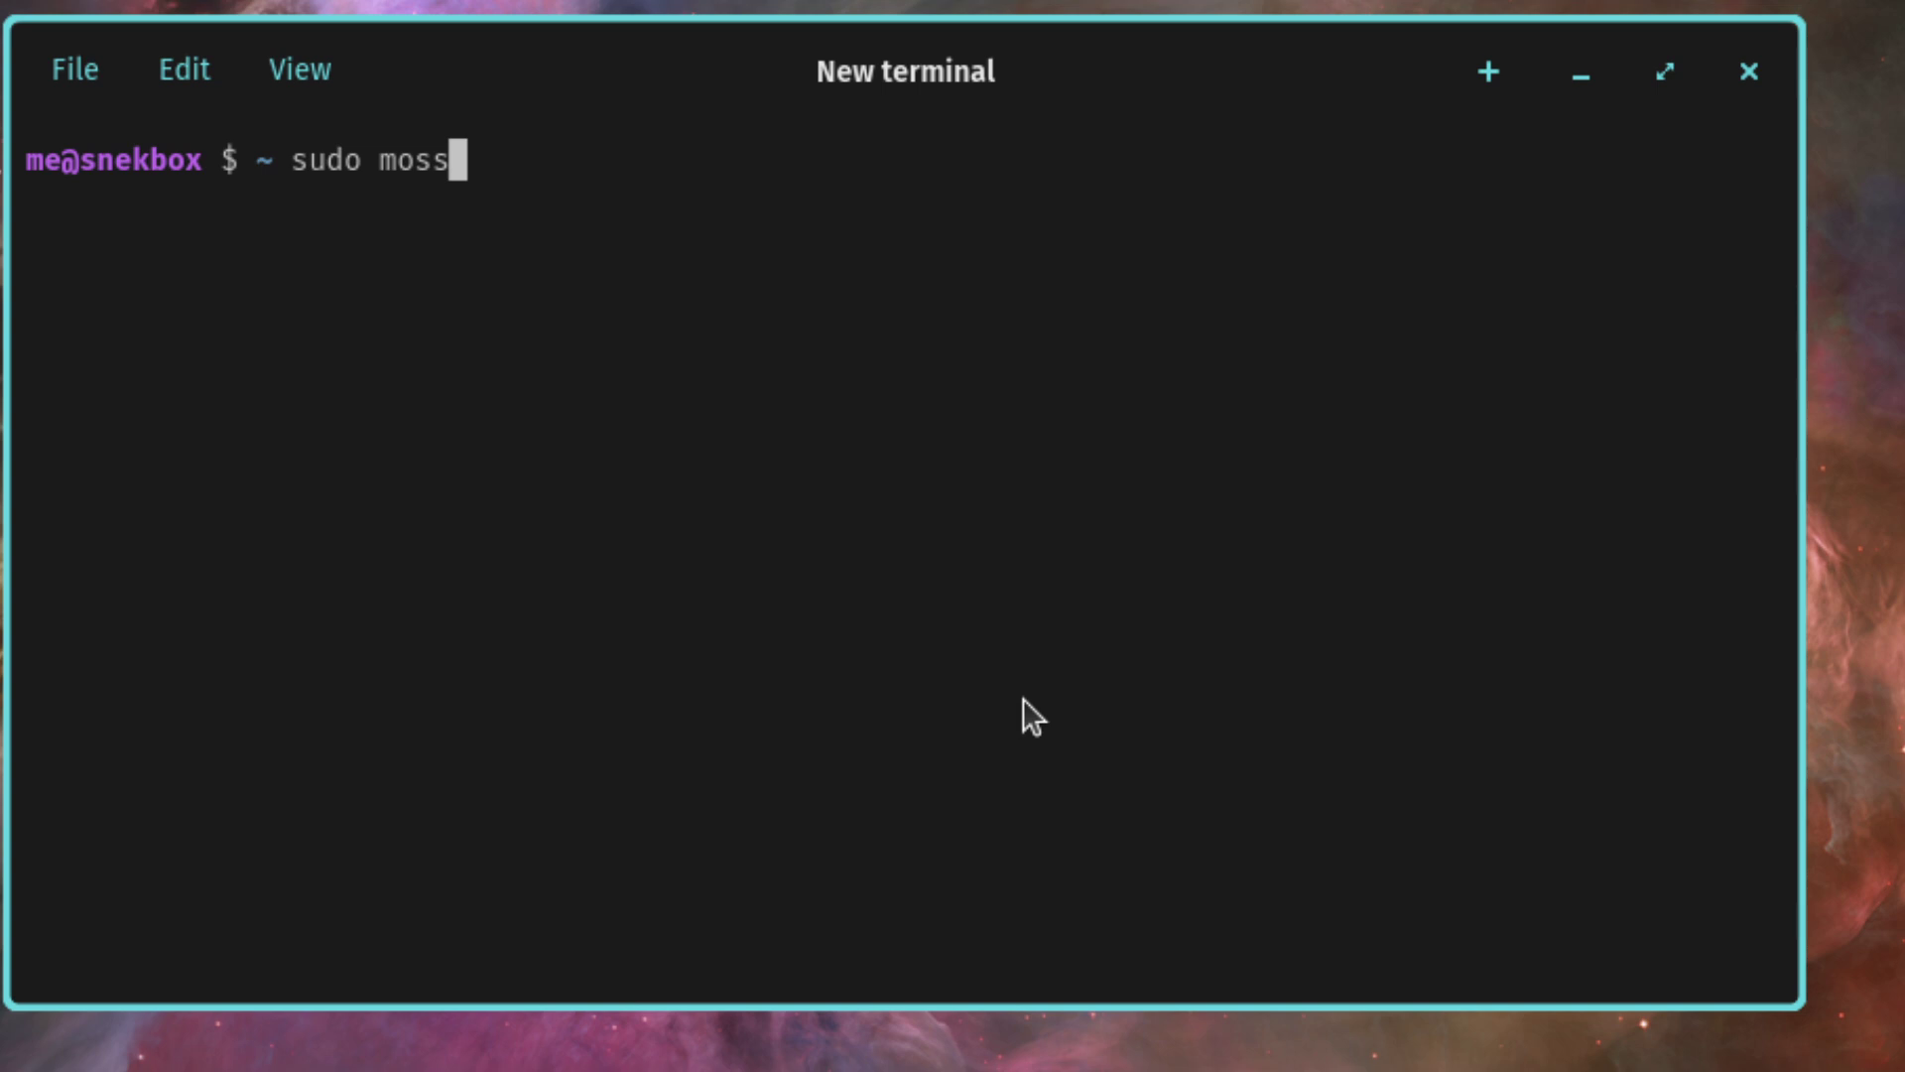
pyautogui.write(' rep')
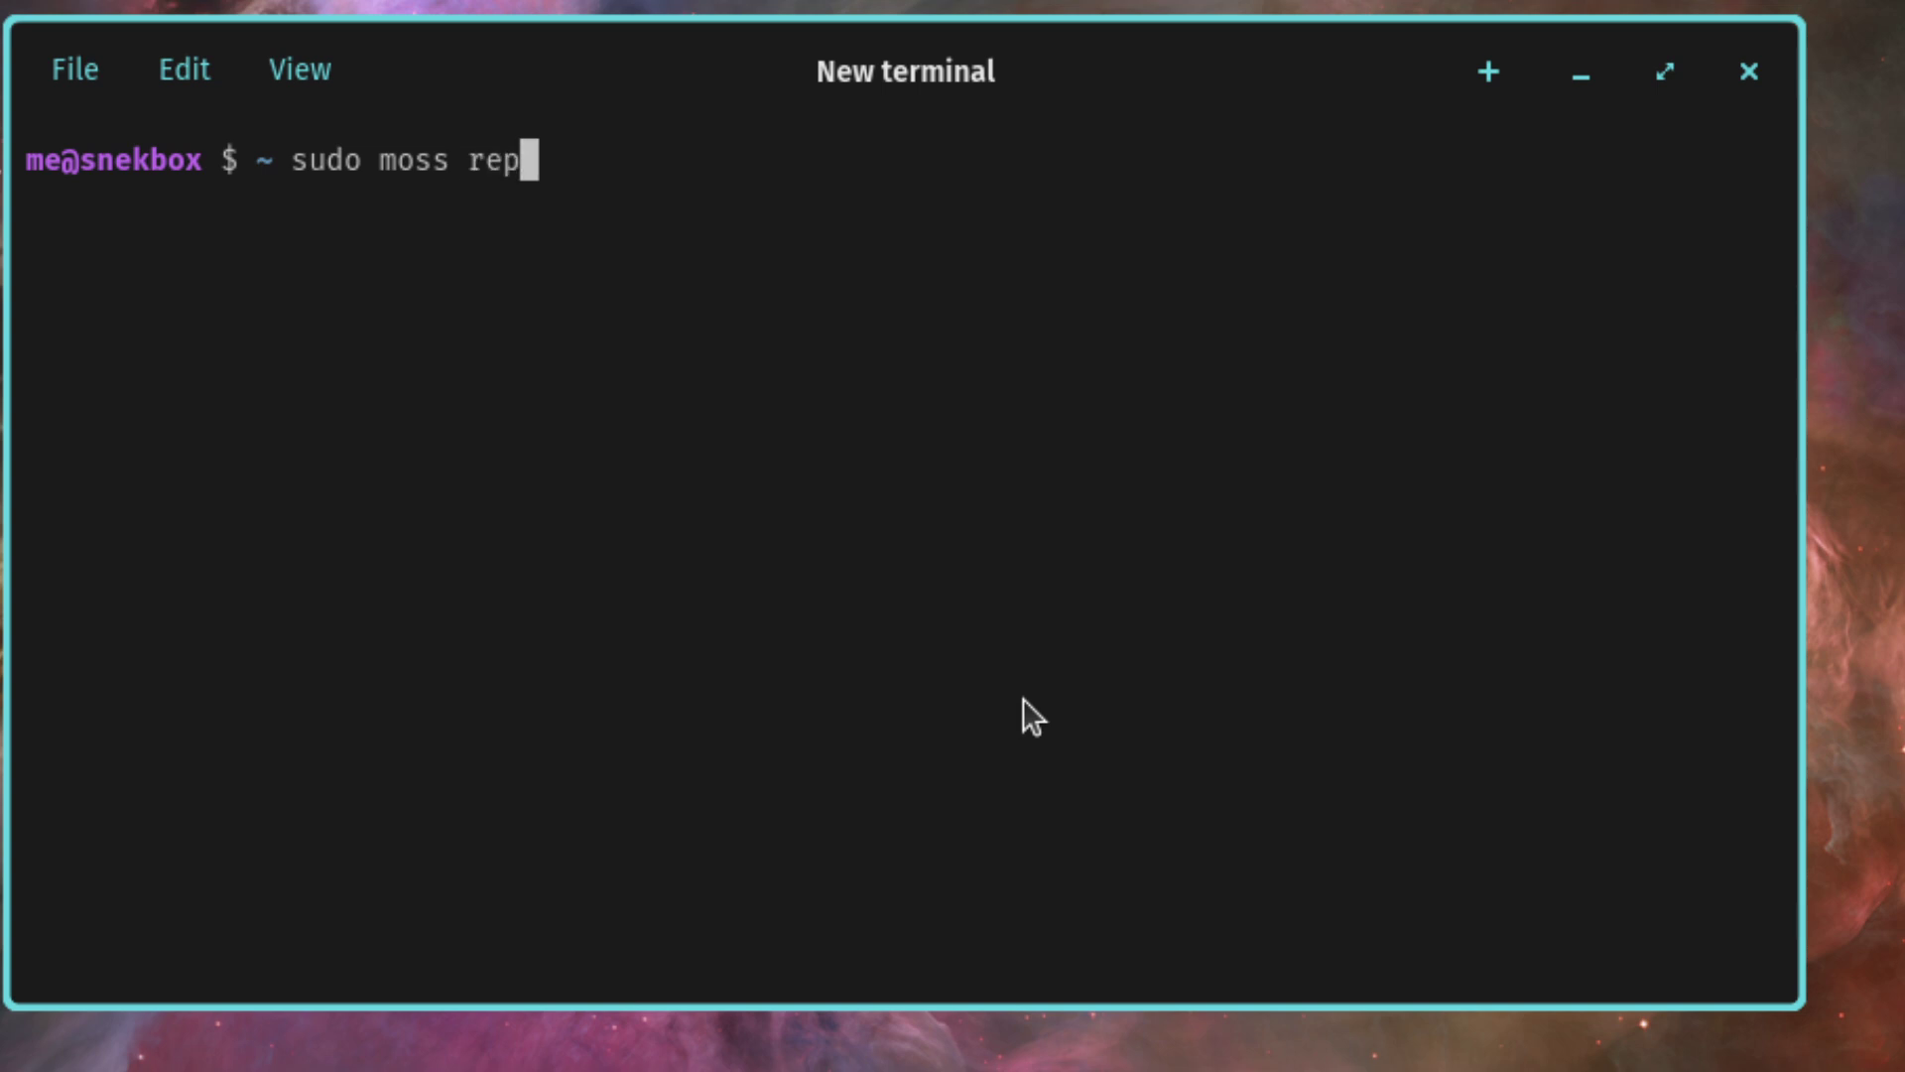
pyautogui.write('o update')
pyautogui.press('Return')
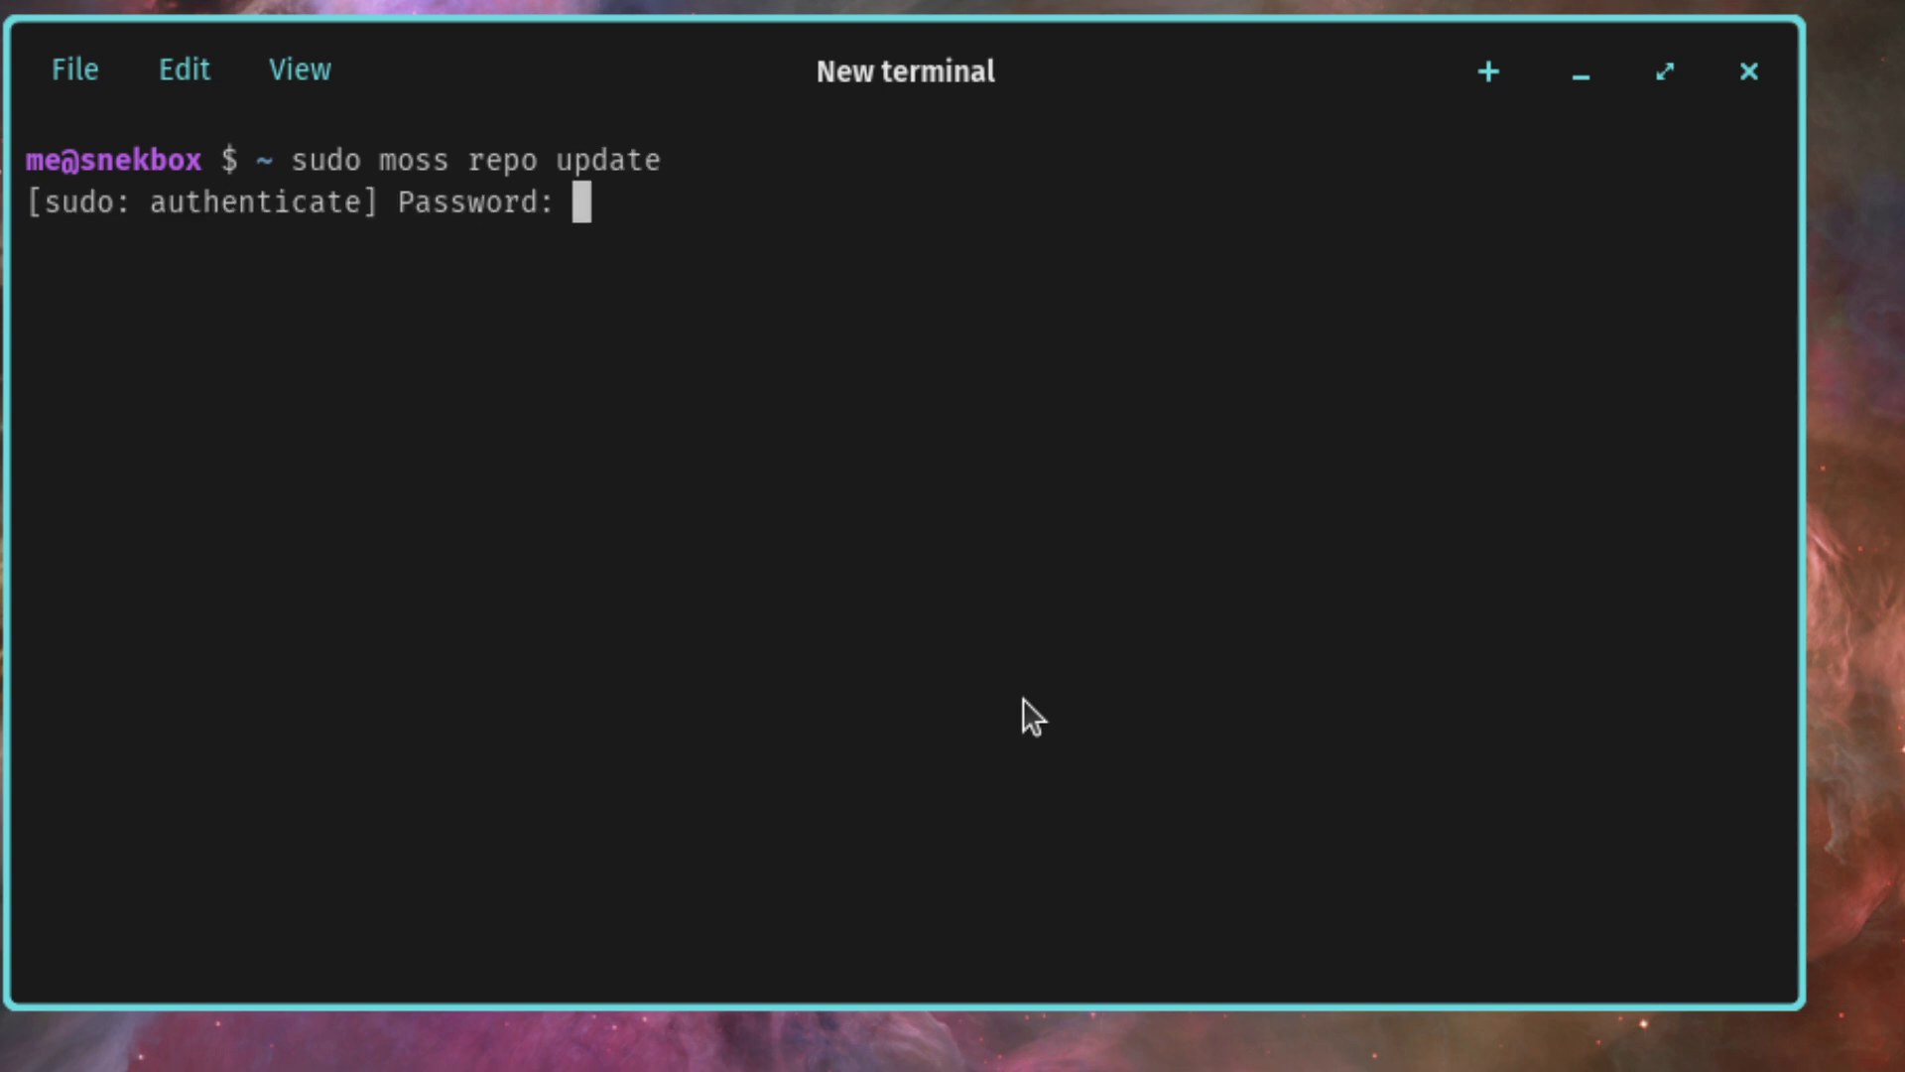
pyautogui.press('Return')
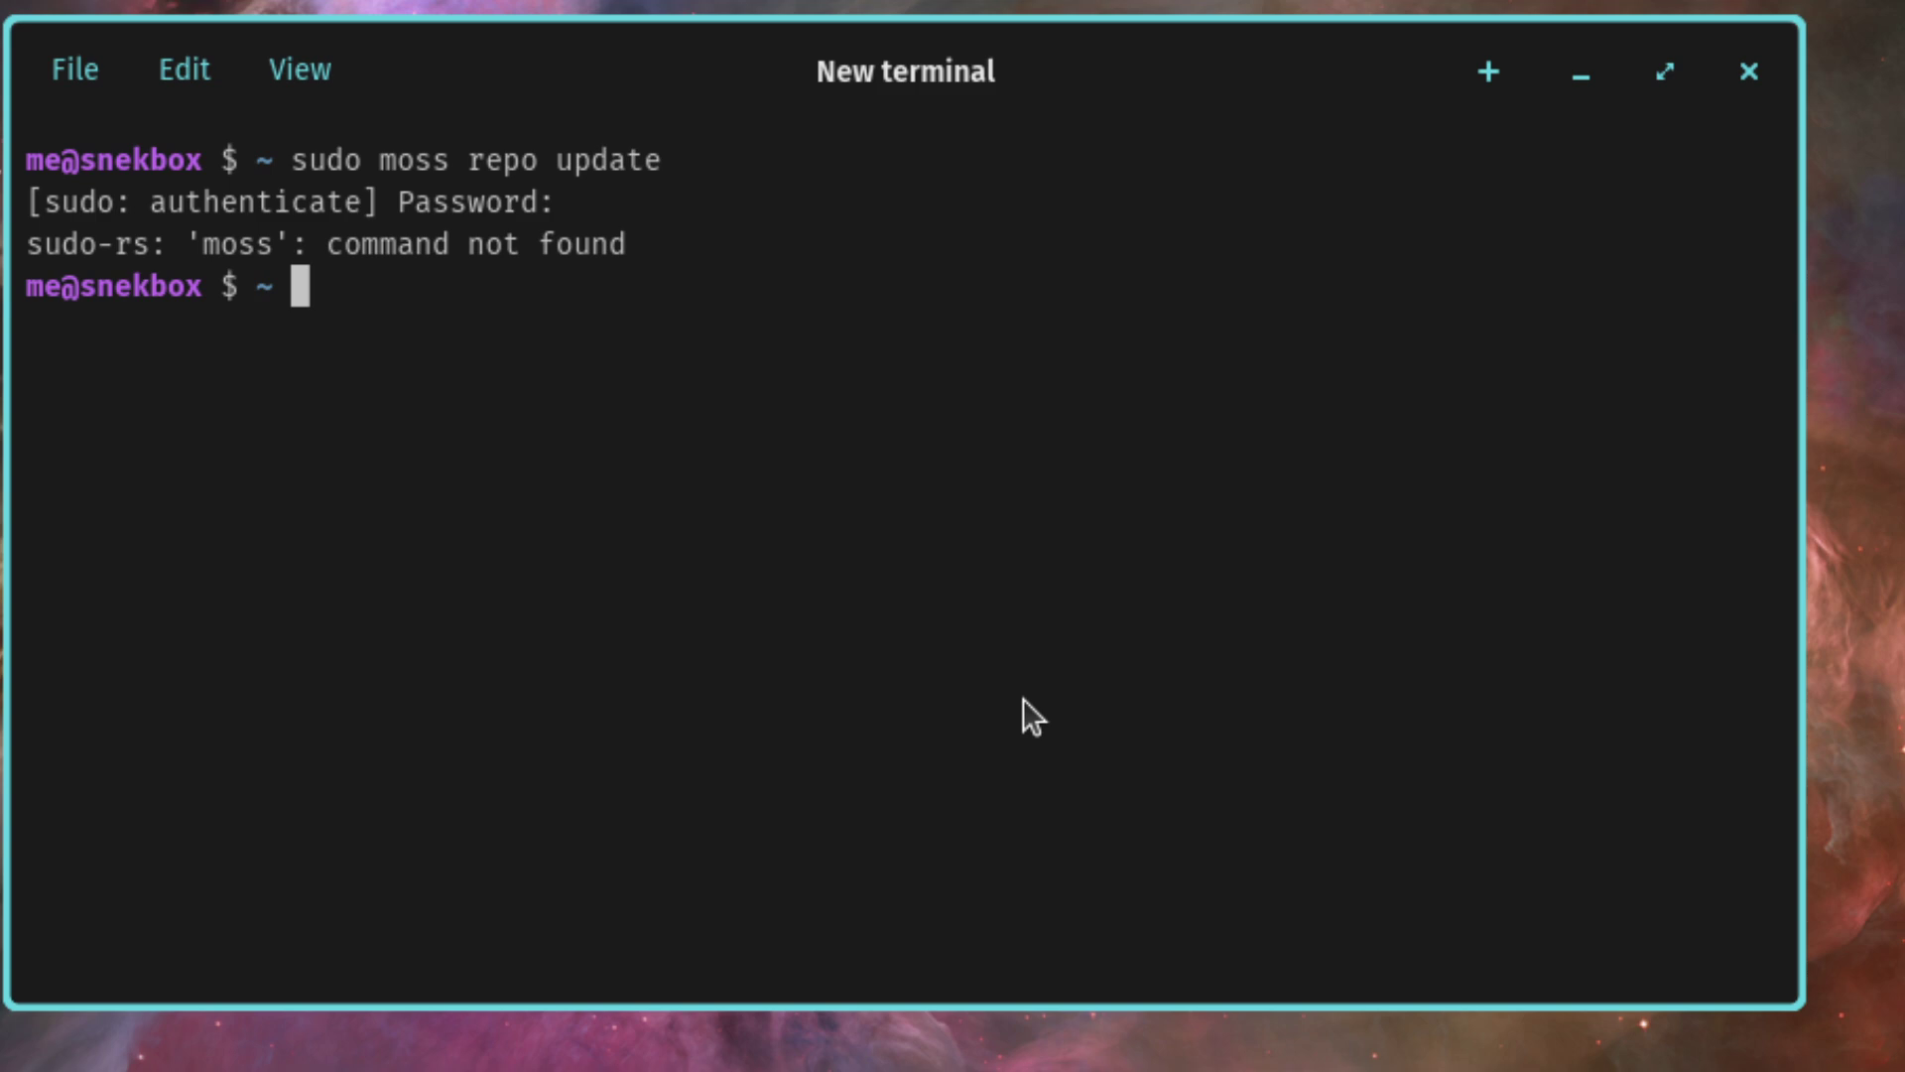
pyautogui.write('sudo rm ')
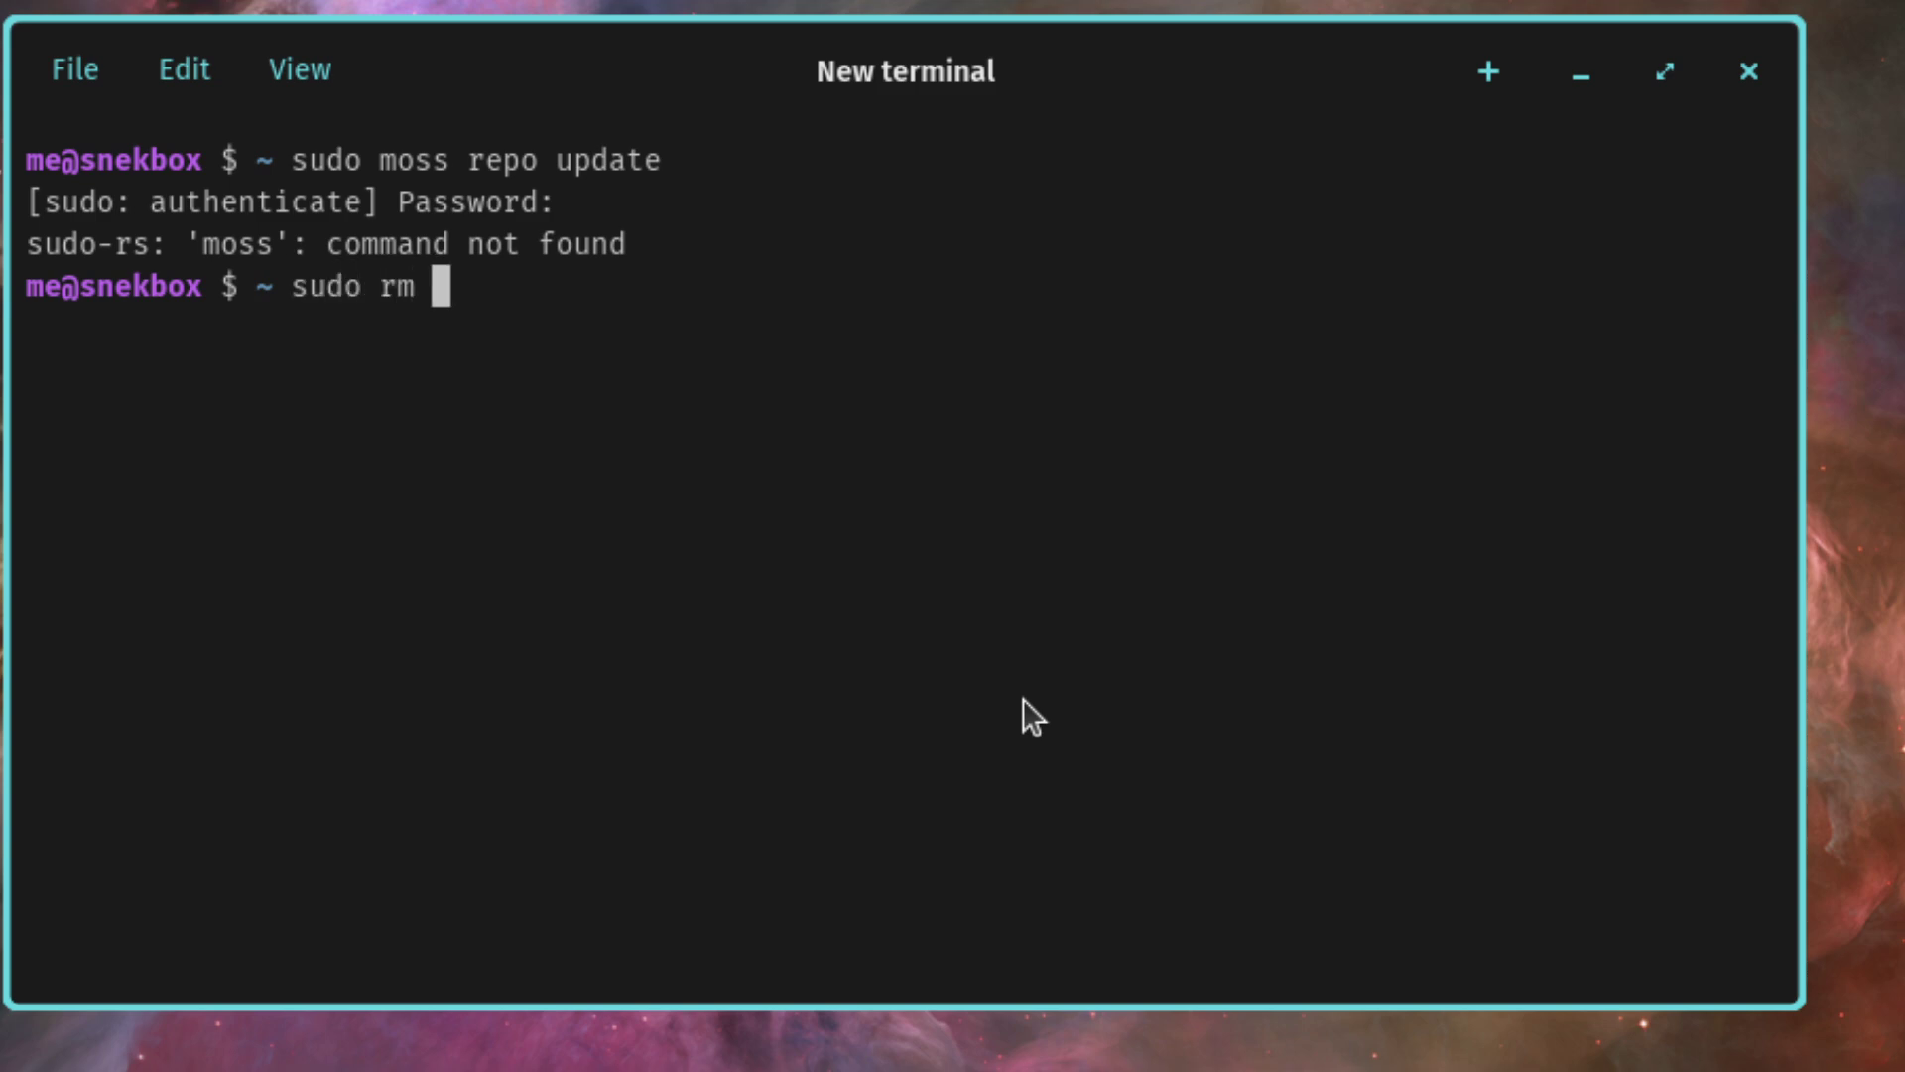
pyautogui.write('-f')
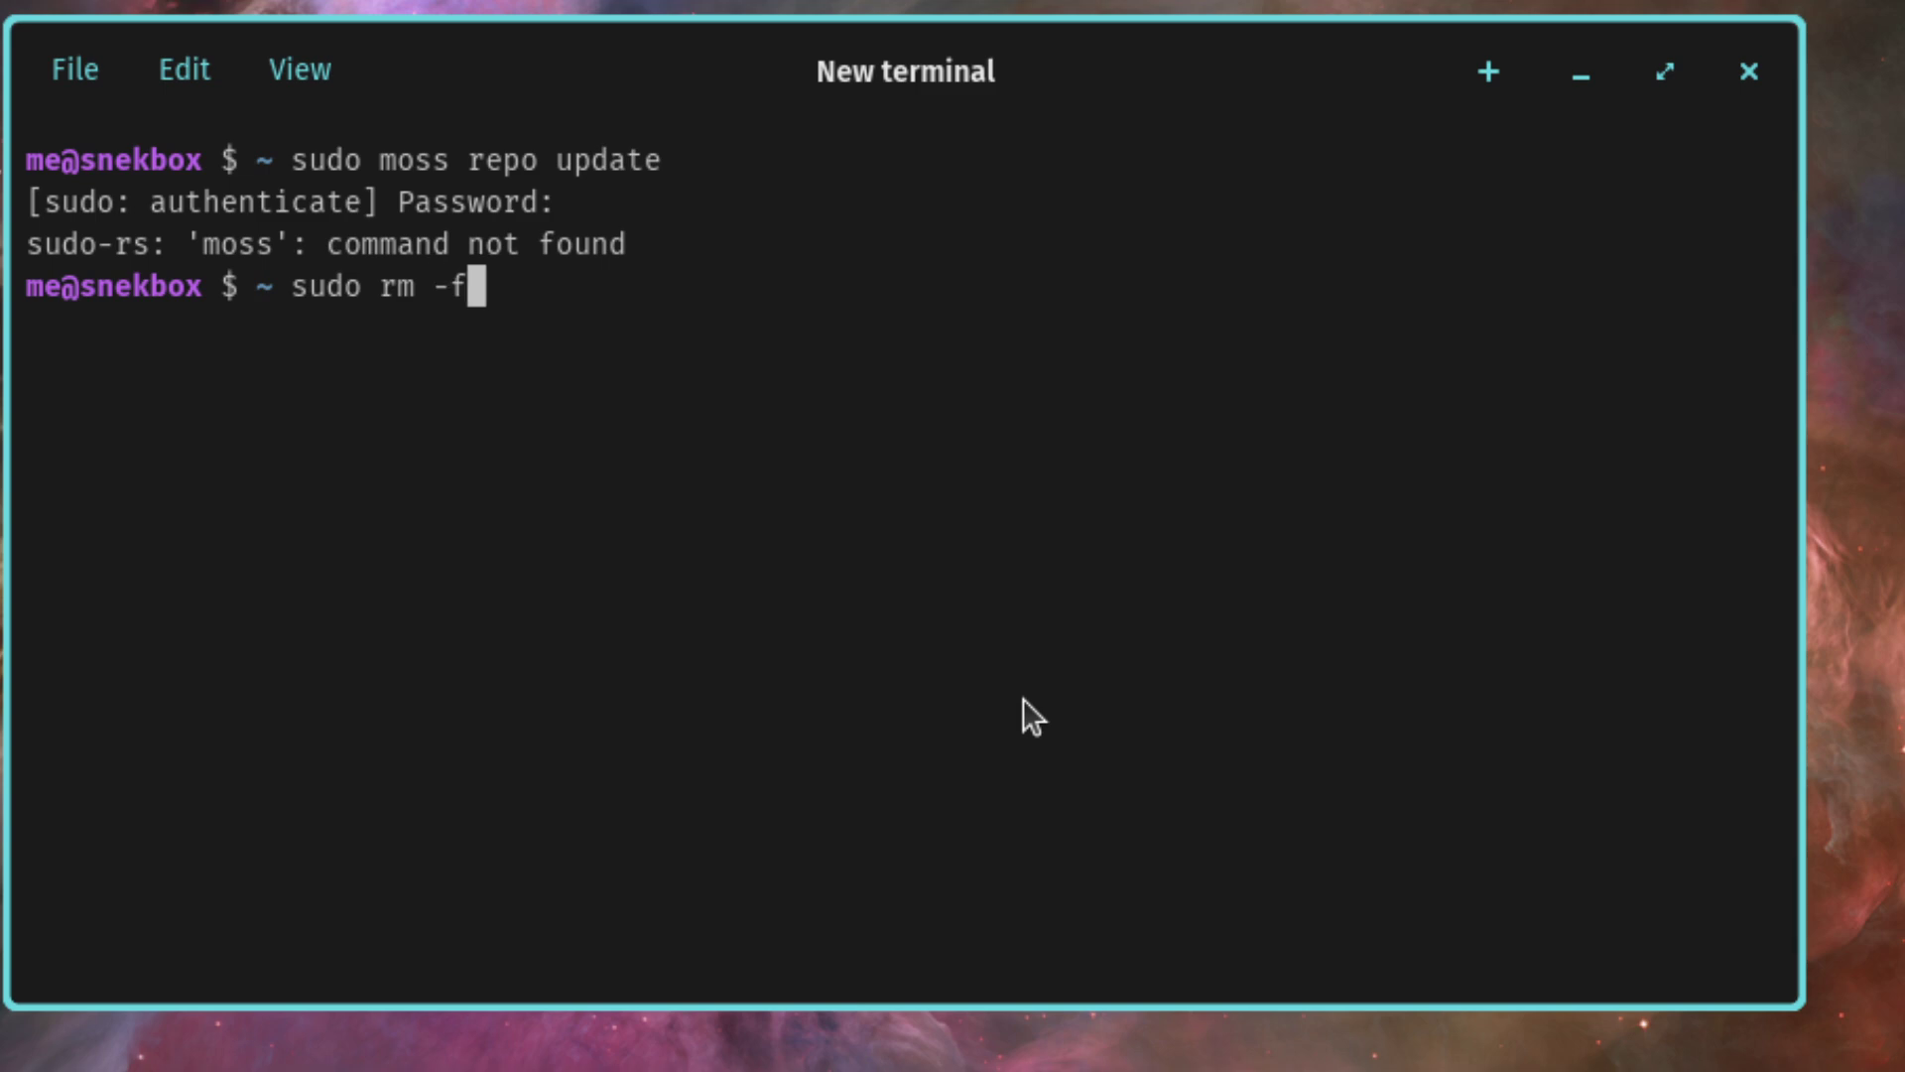
pyautogui.press('BackSpace')
pyautogui.write('r /ho')
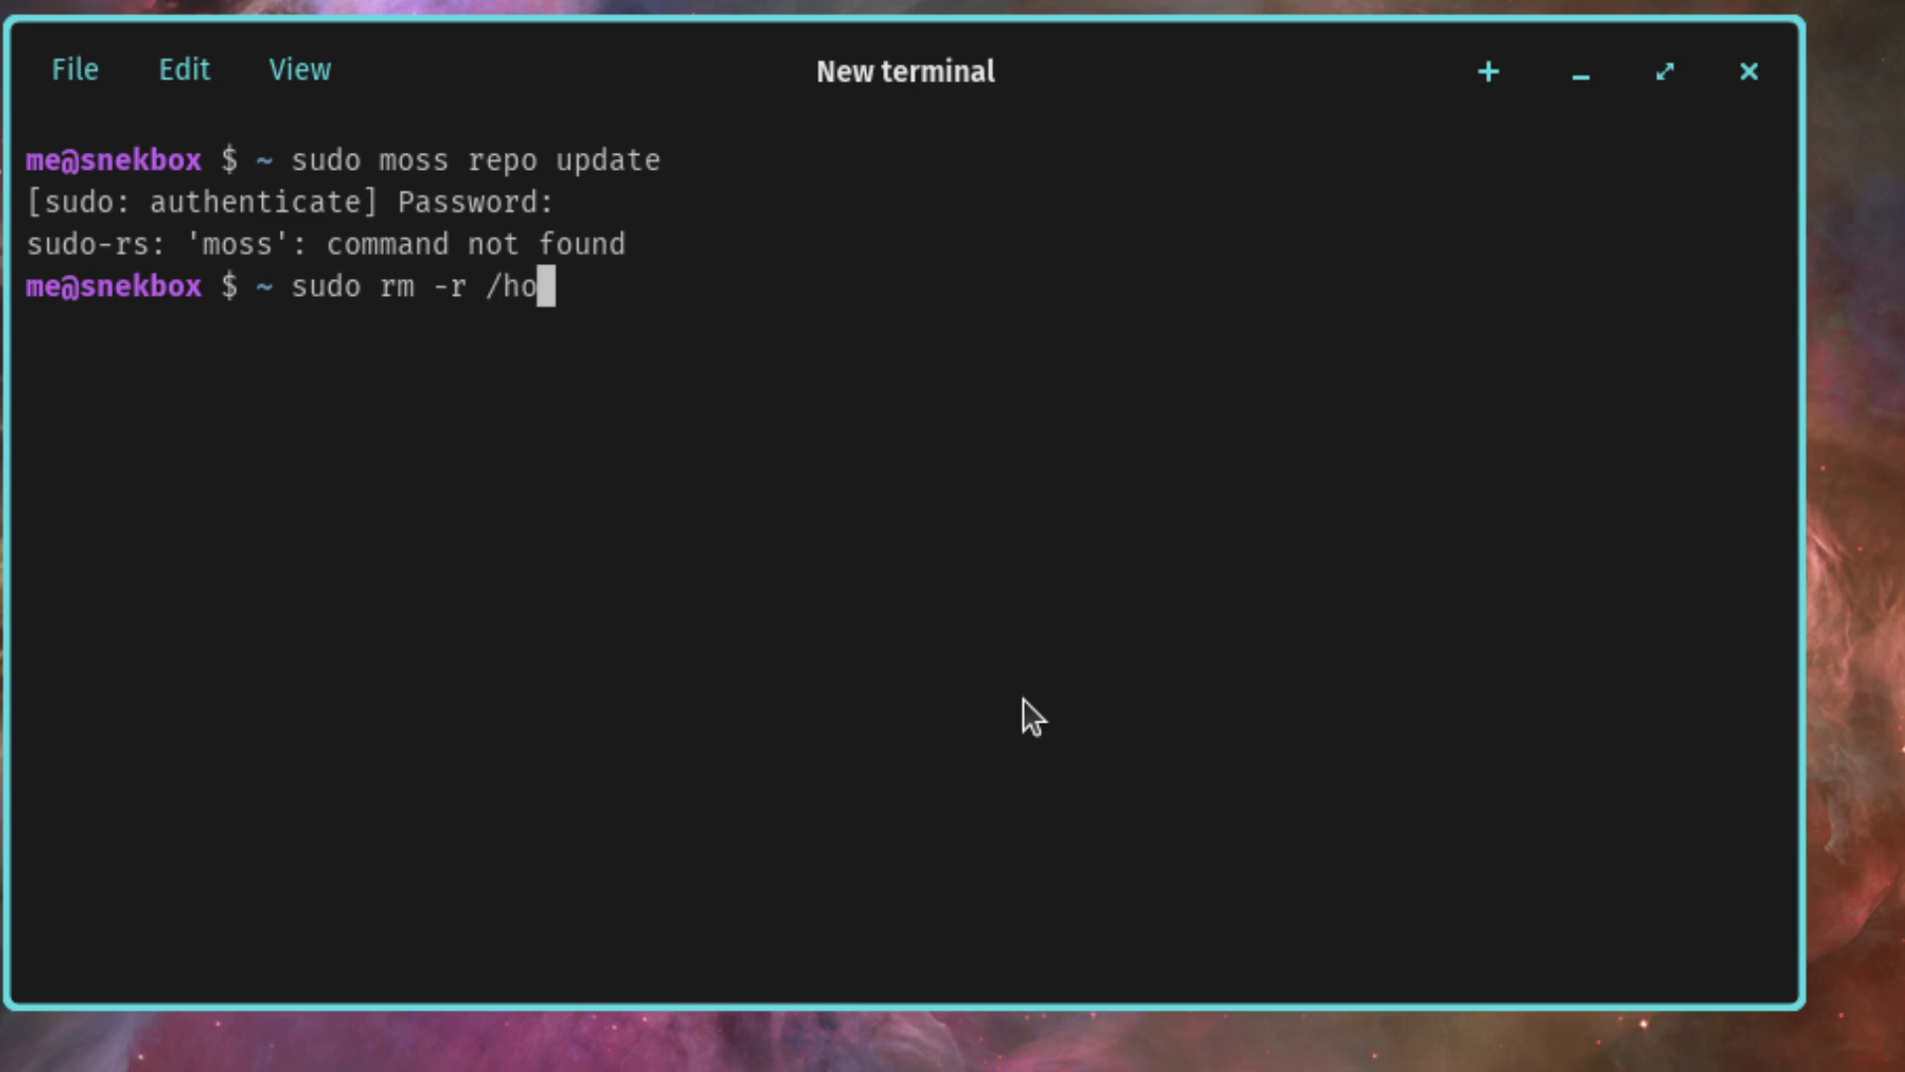
pyautogui.write('me')
pyautogui.press('Return')
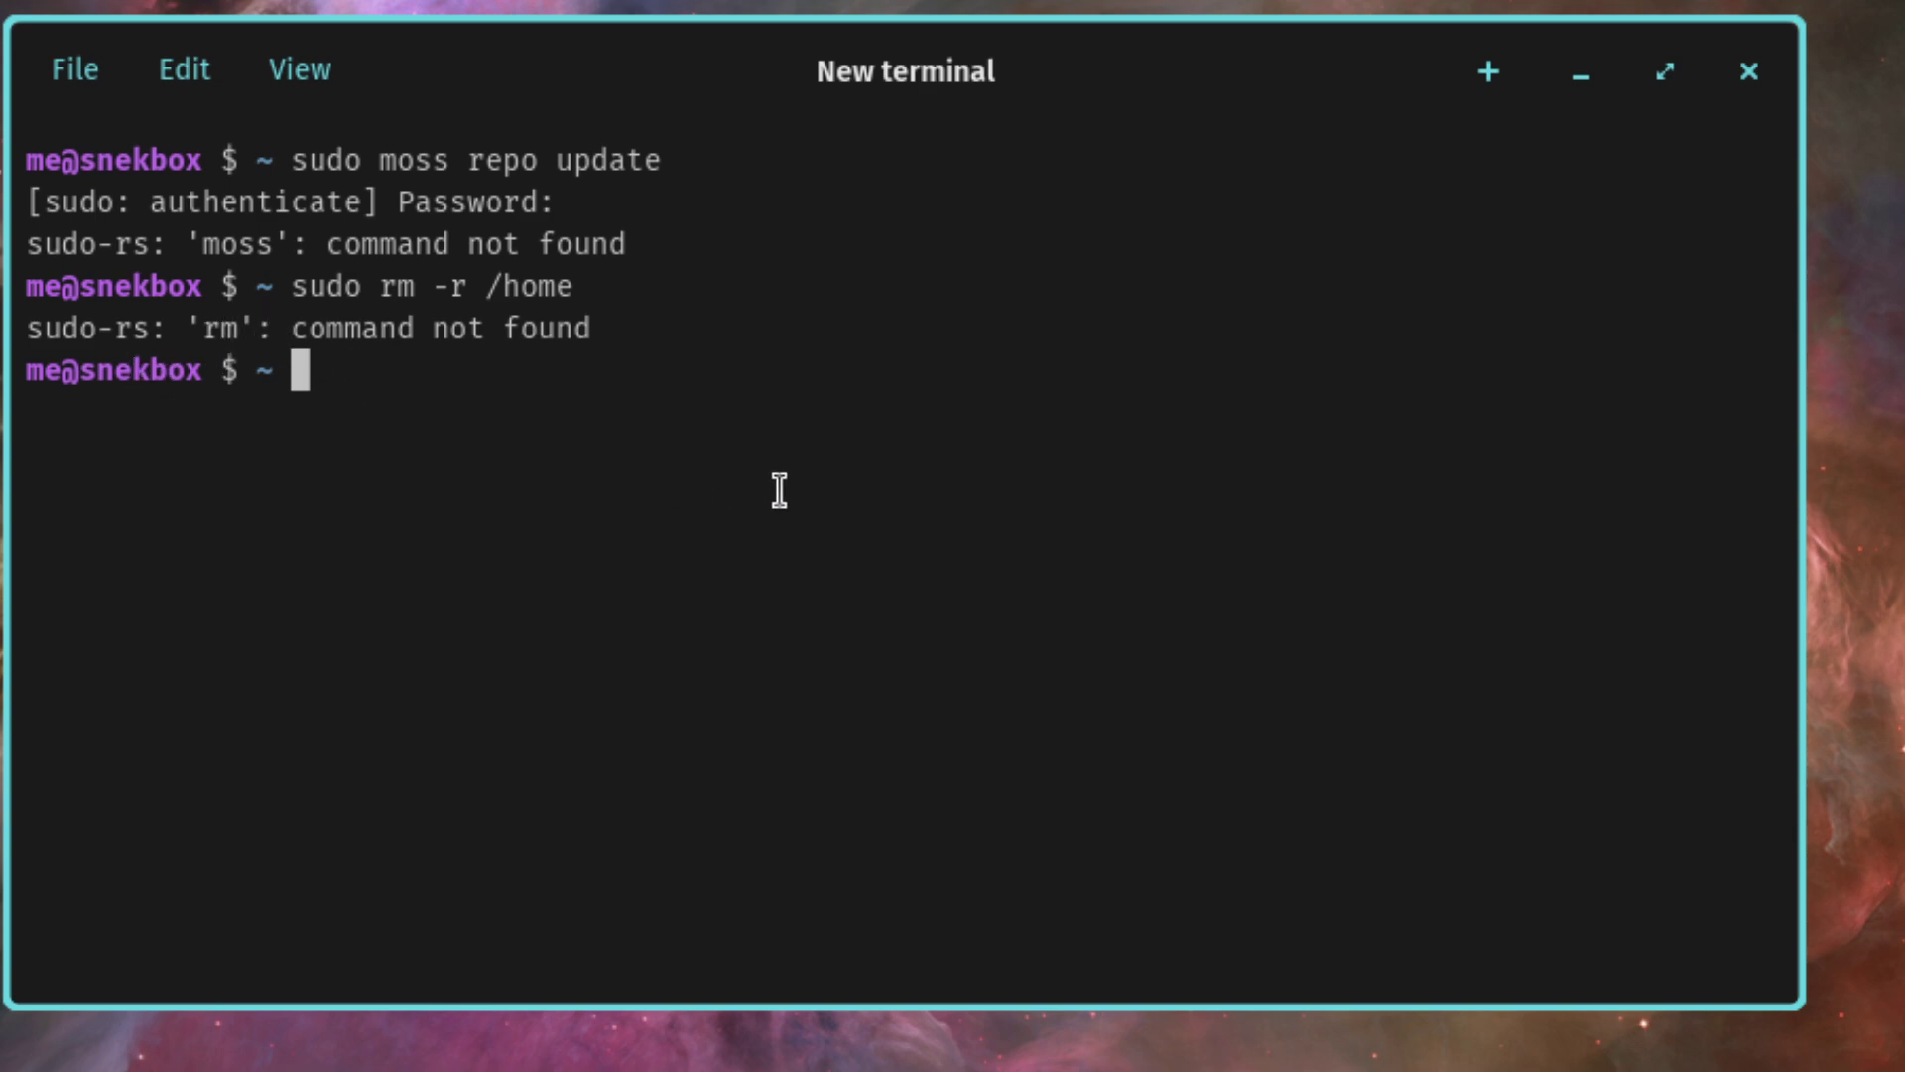
# Rerun moss repo update without sudo and select its permission-denied error
pyautogui.press('Up')
pyautogui.press('Up')
pyautogui.press('Home')
pyautogui.press('Delete')
pyautogui.press('Delete')
pyautogui.press('Delete')
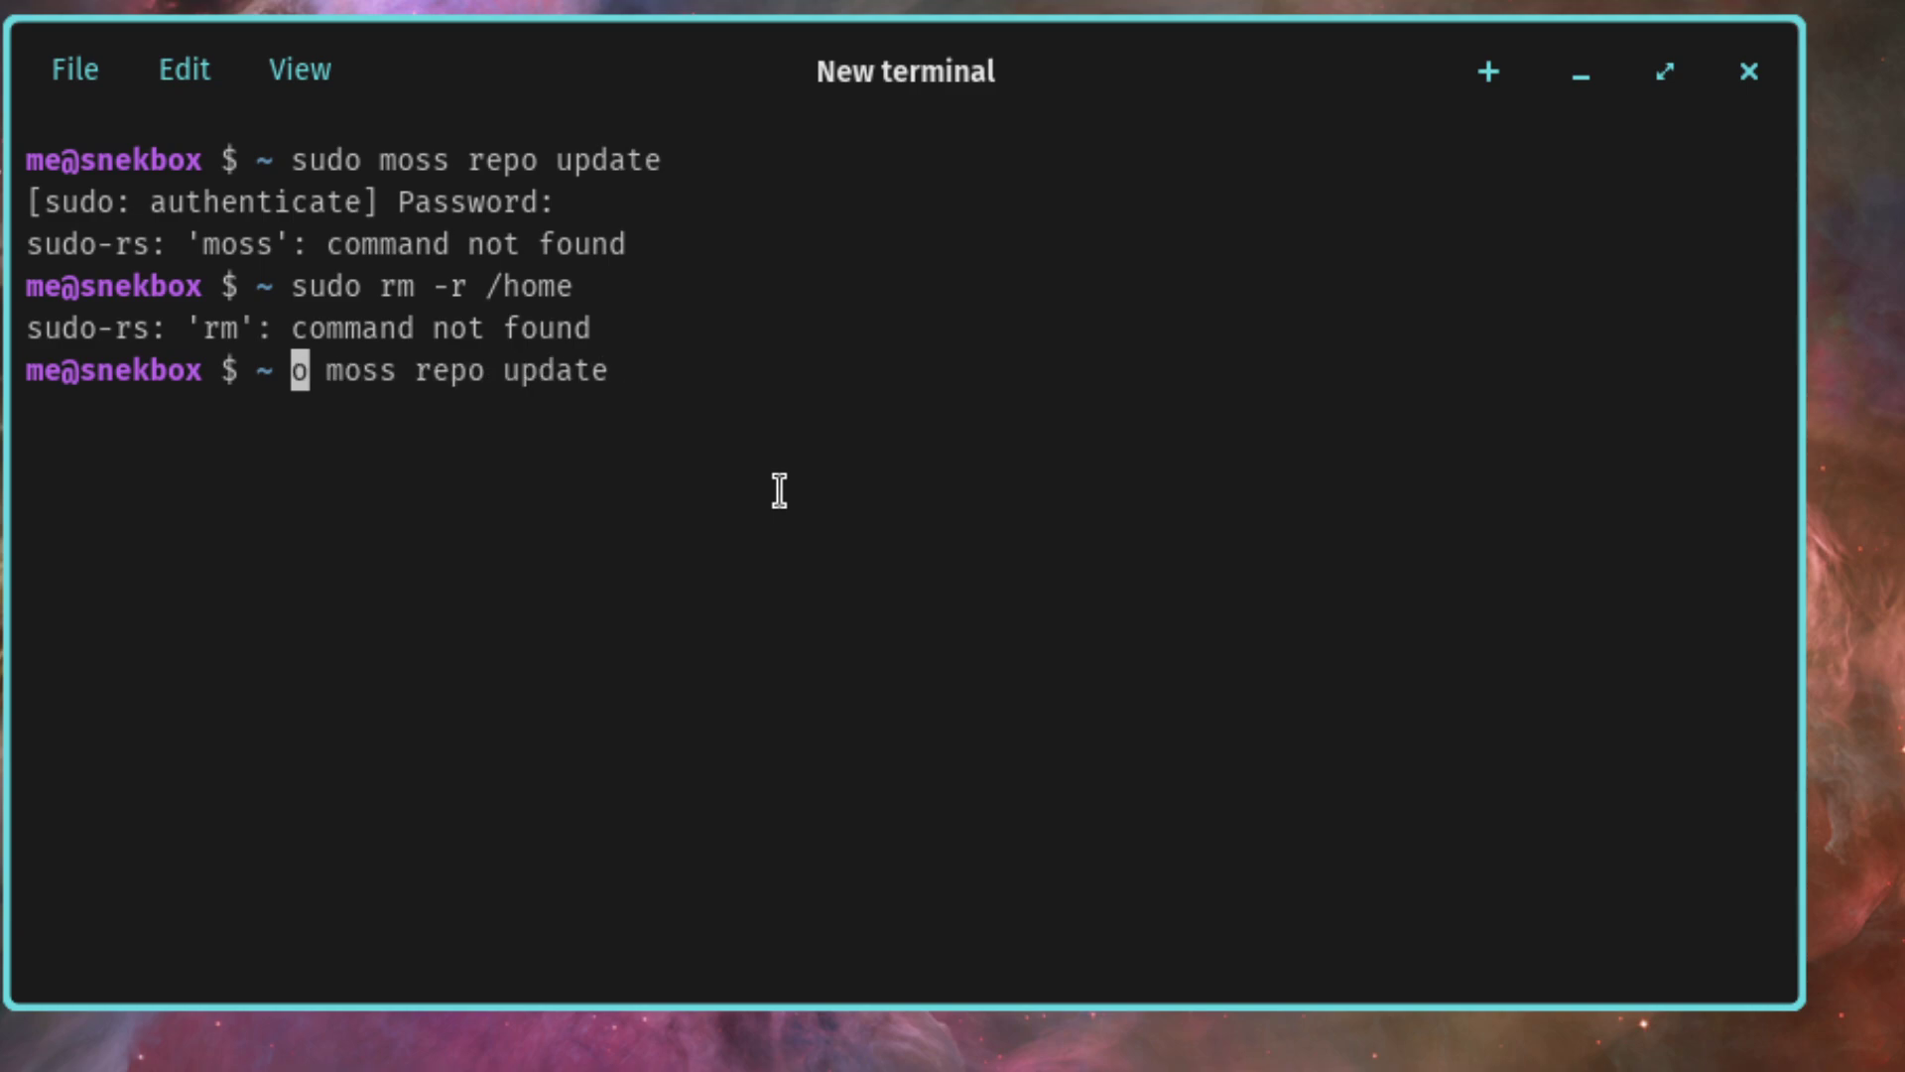
pyautogui.press('End')
pyautogui.press('Return')
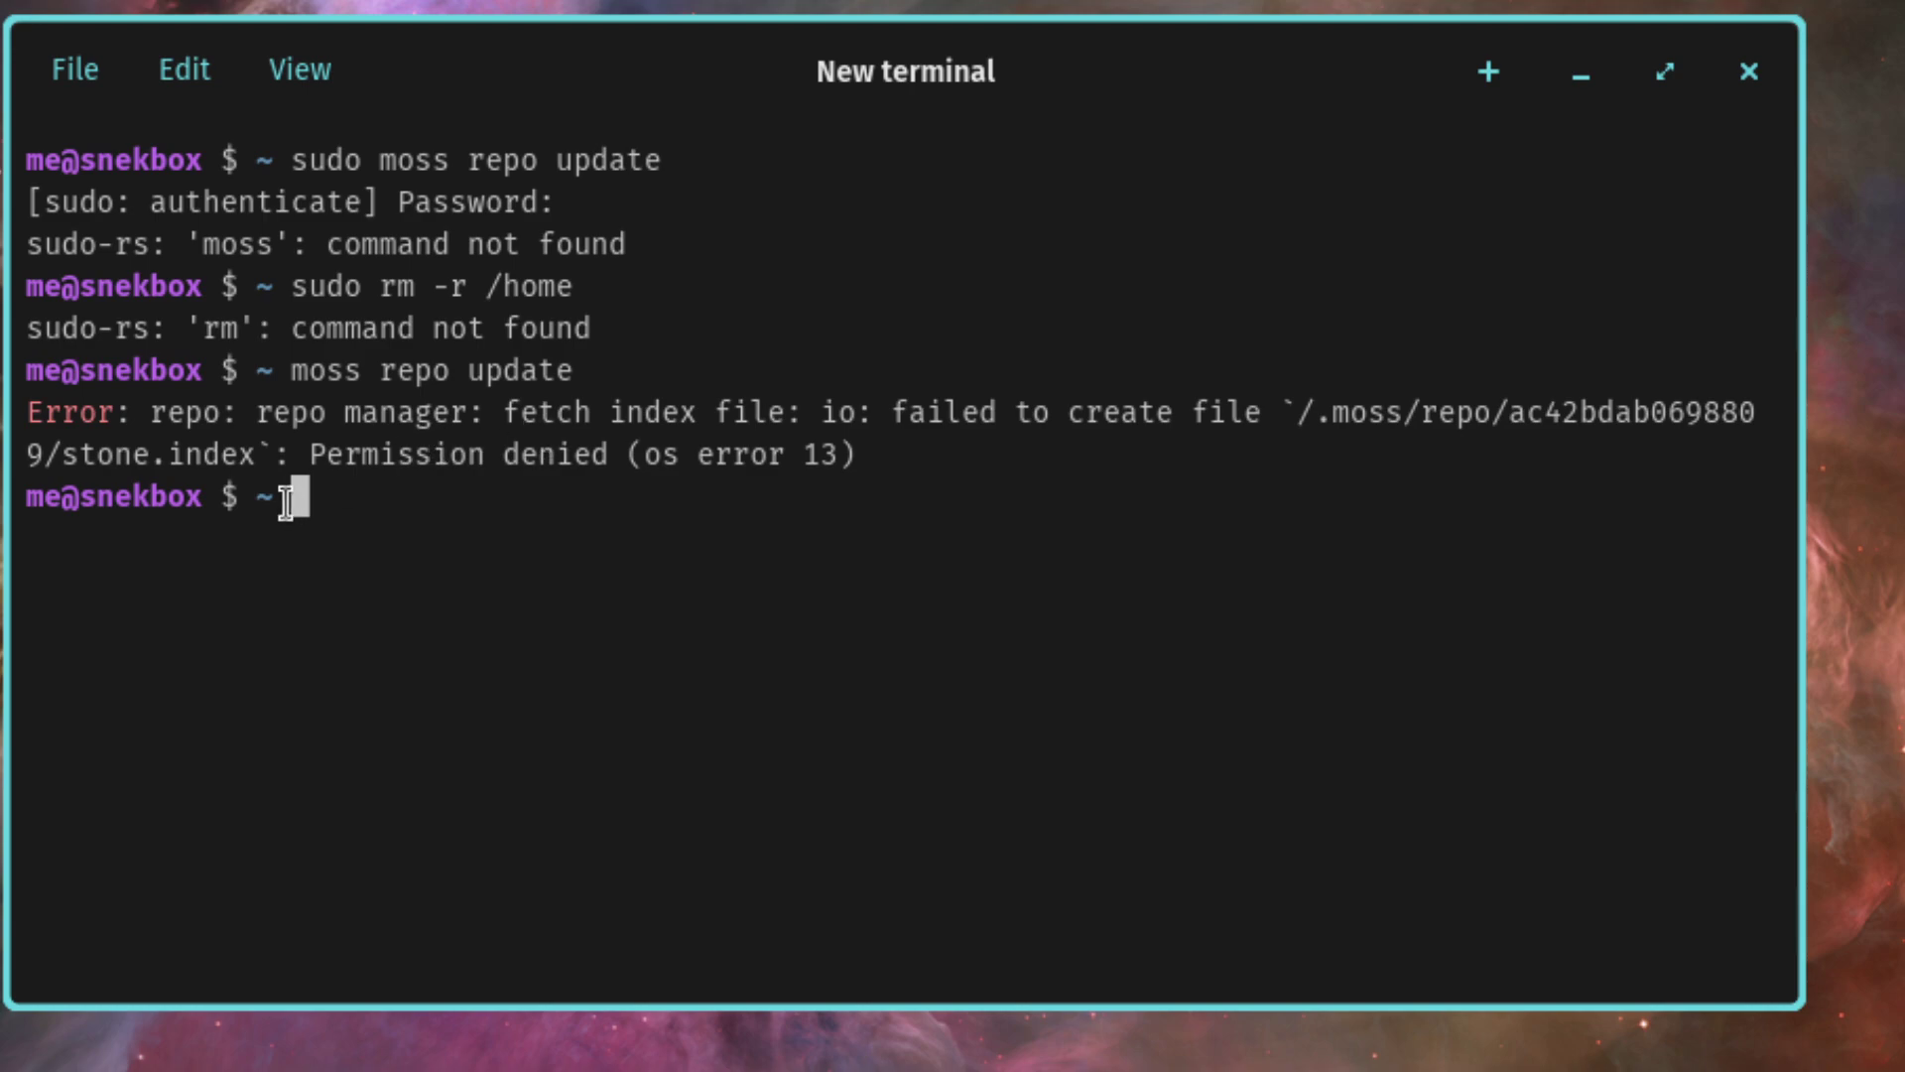
pyautogui.moveTo(316, 453); pyautogui.dragTo(578, 418)
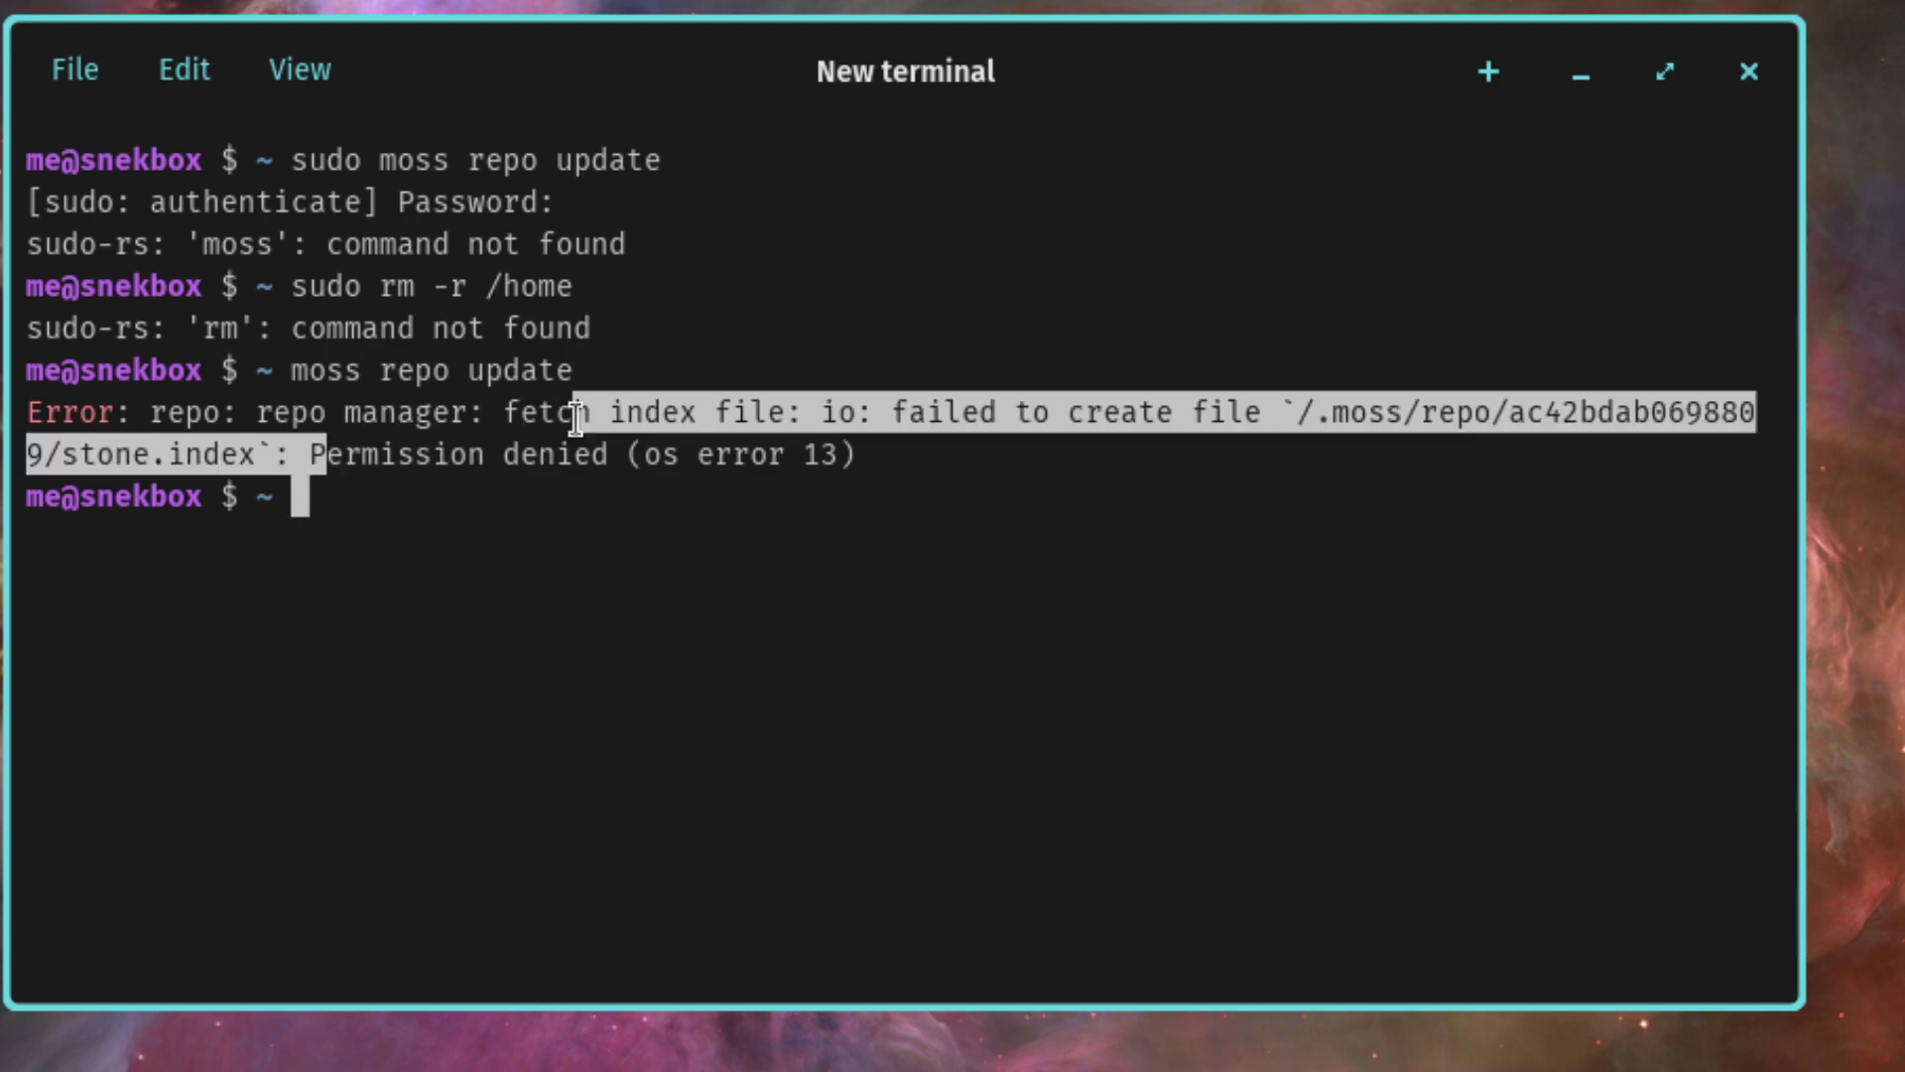
pyautogui.write('su')
# Switch to root with su and refresh the repositories with moss repo update
pyautogui.press('Return')
pyautogui.press('Return')
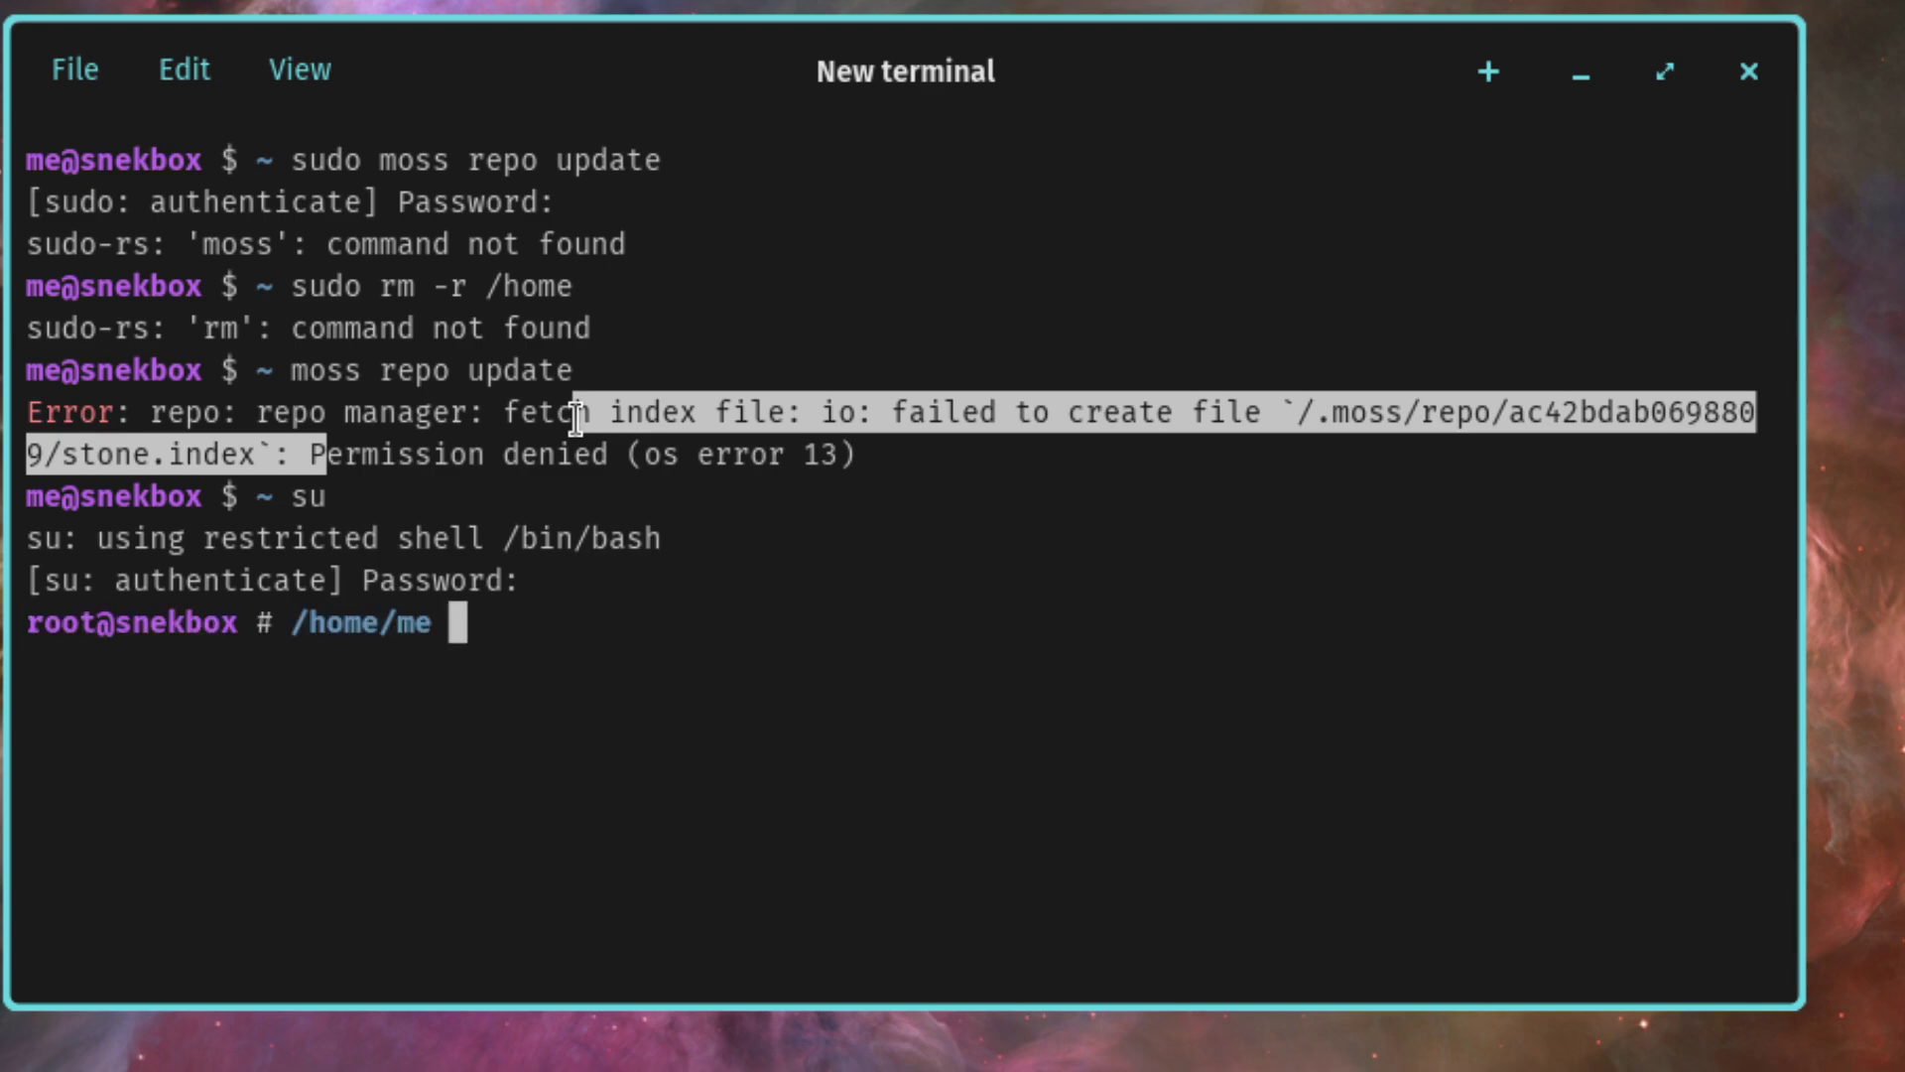
pyautogui.write('moss update')
pyautogui.press('BackSpace')
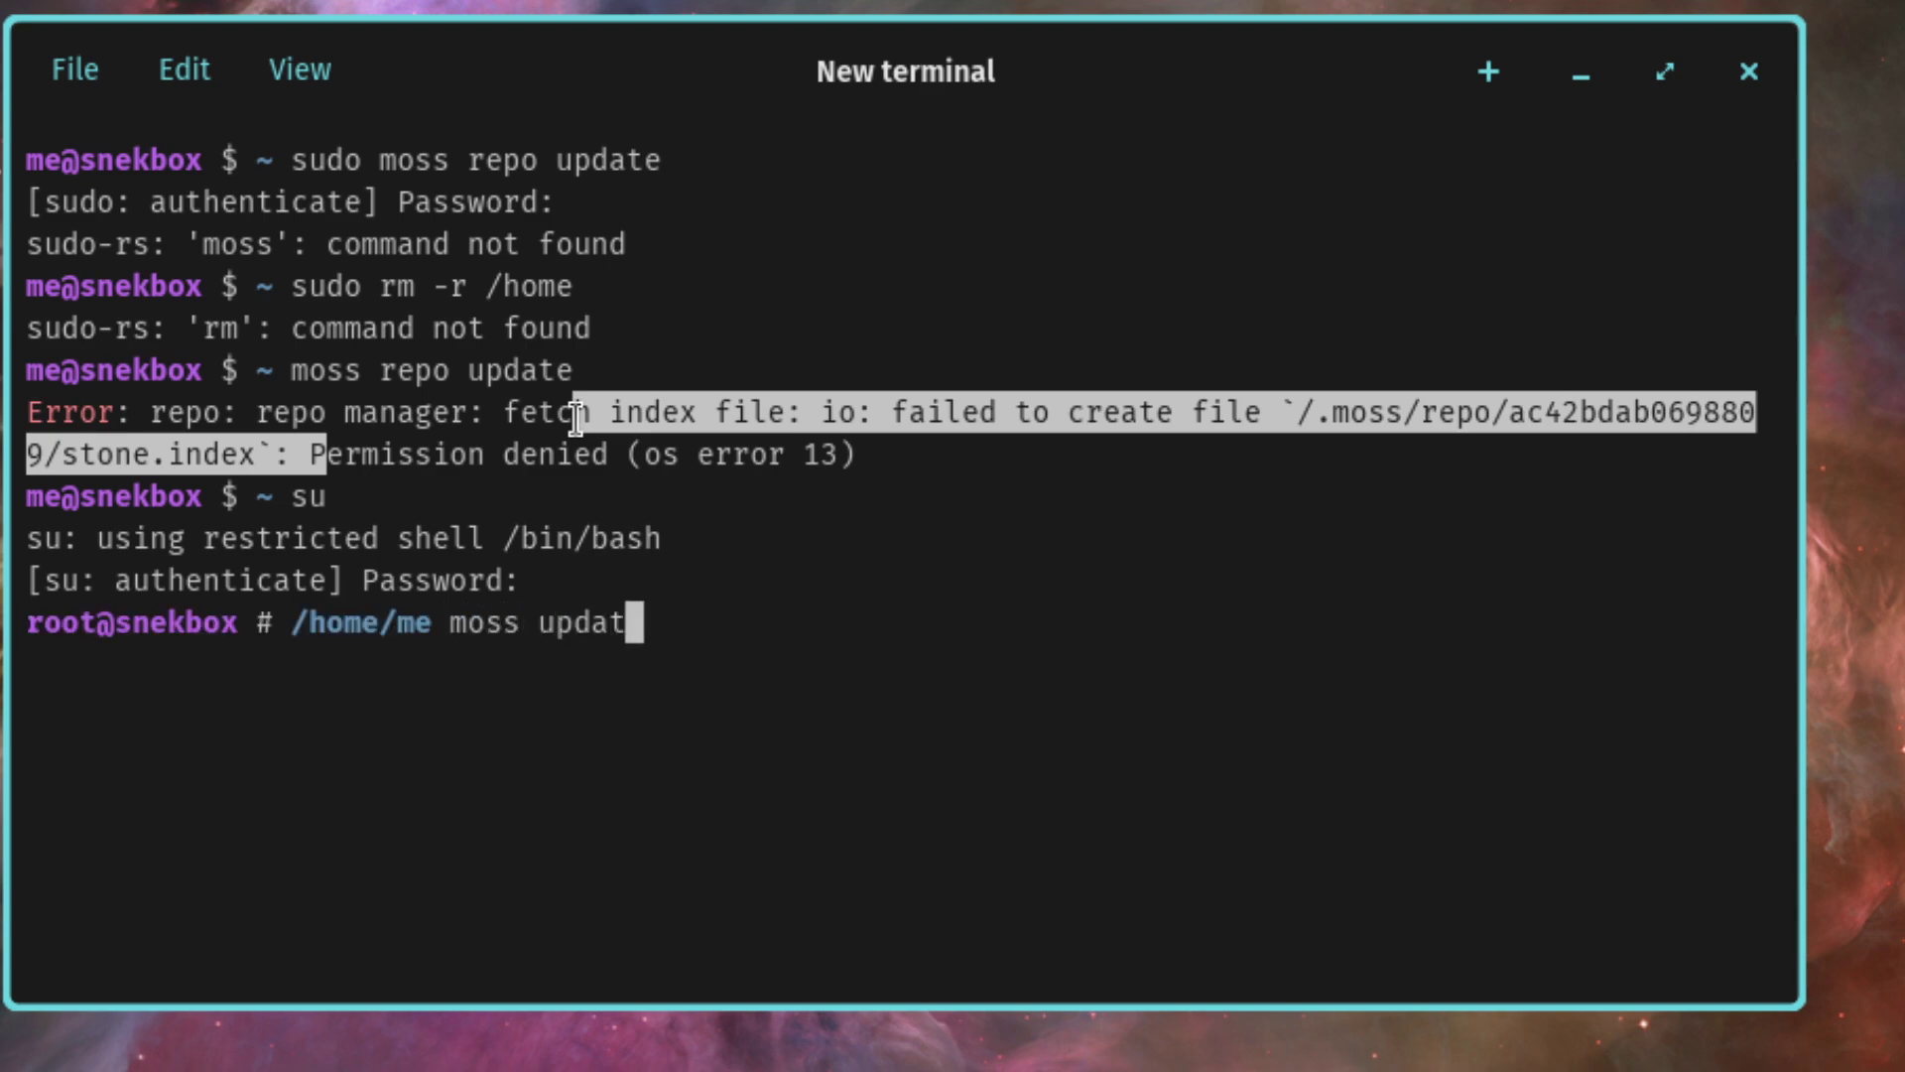
pyautogui.press('BackSpace')
pyautogui.press('BackSpace')
pyautogui.press('BackSpace')
pyautogui.press('BackSpace')
pyautogui.press('BackSpace')
pyautogui.write('rerpo')
pyautogui.press('BackSpace')
pyautogui.press('BackSpace')
pyautogui.press('BackSpace')
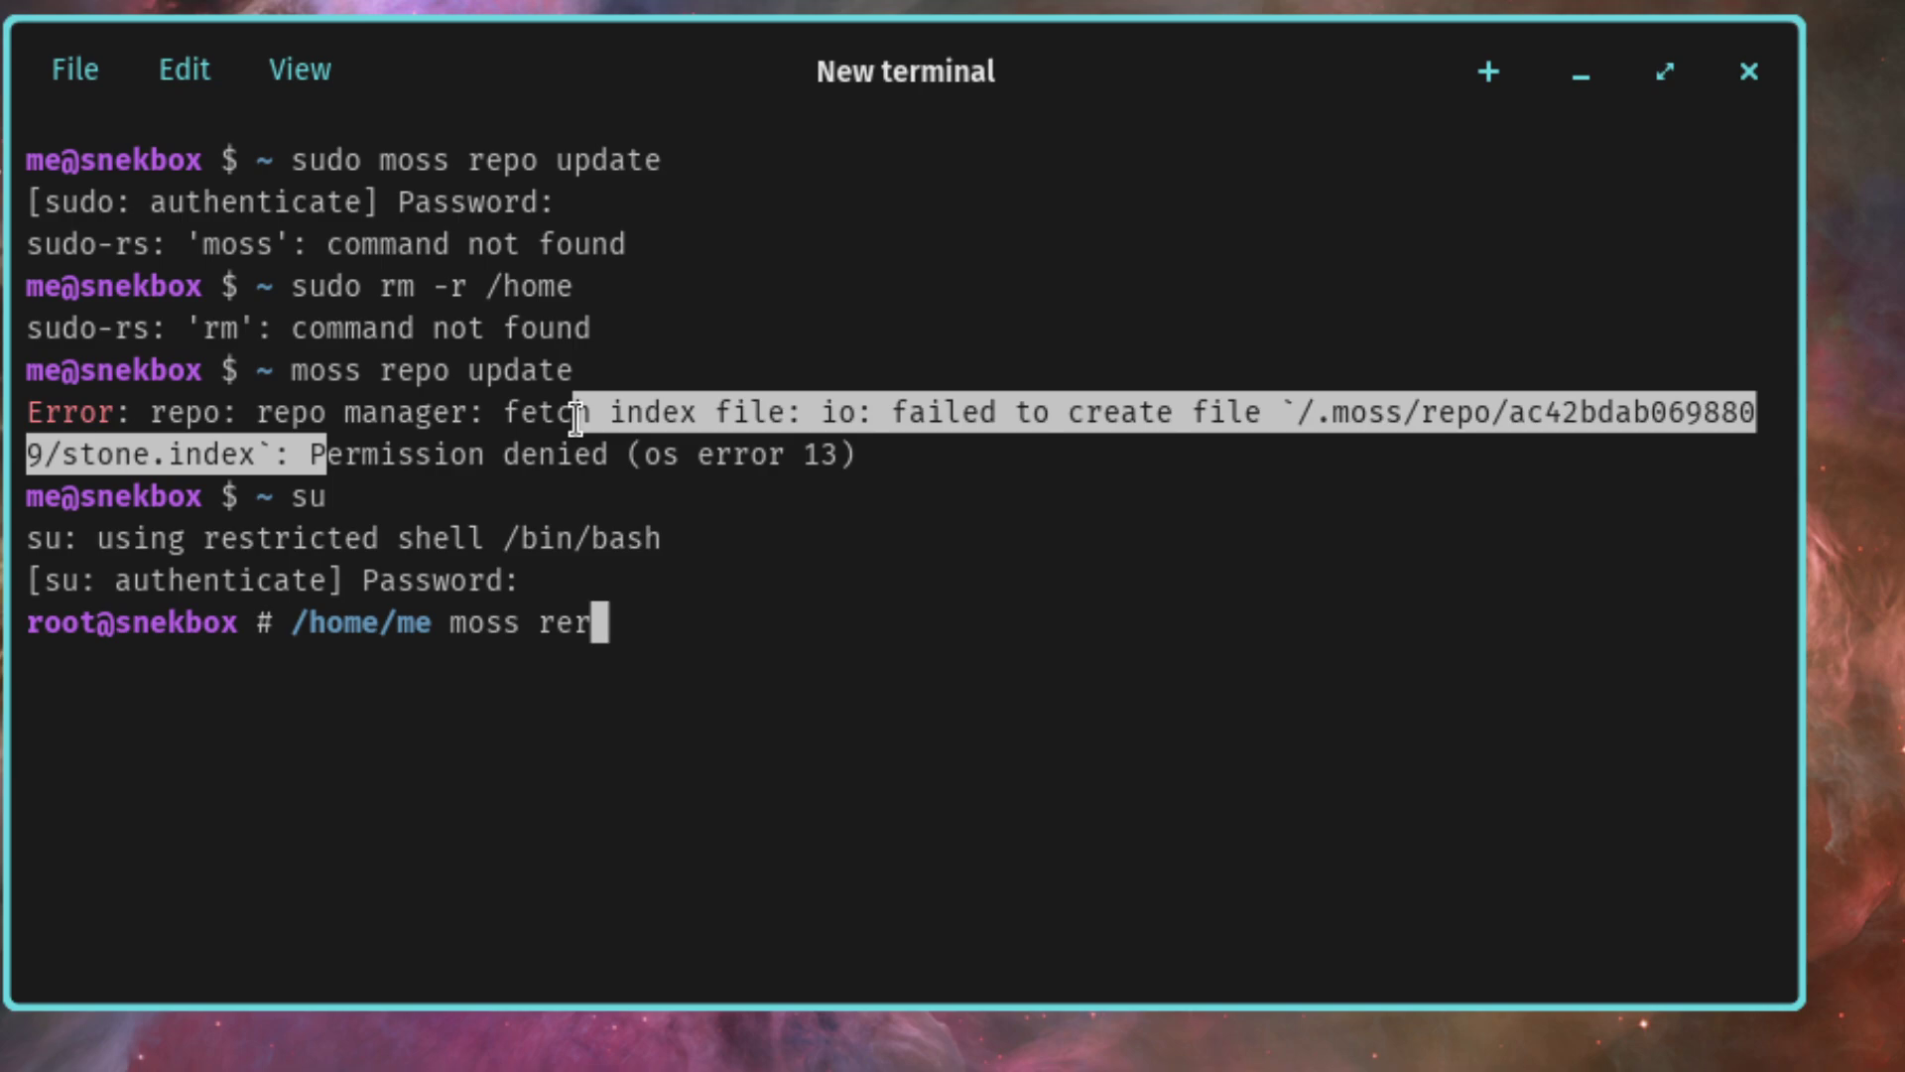
pyautogui.write('po')
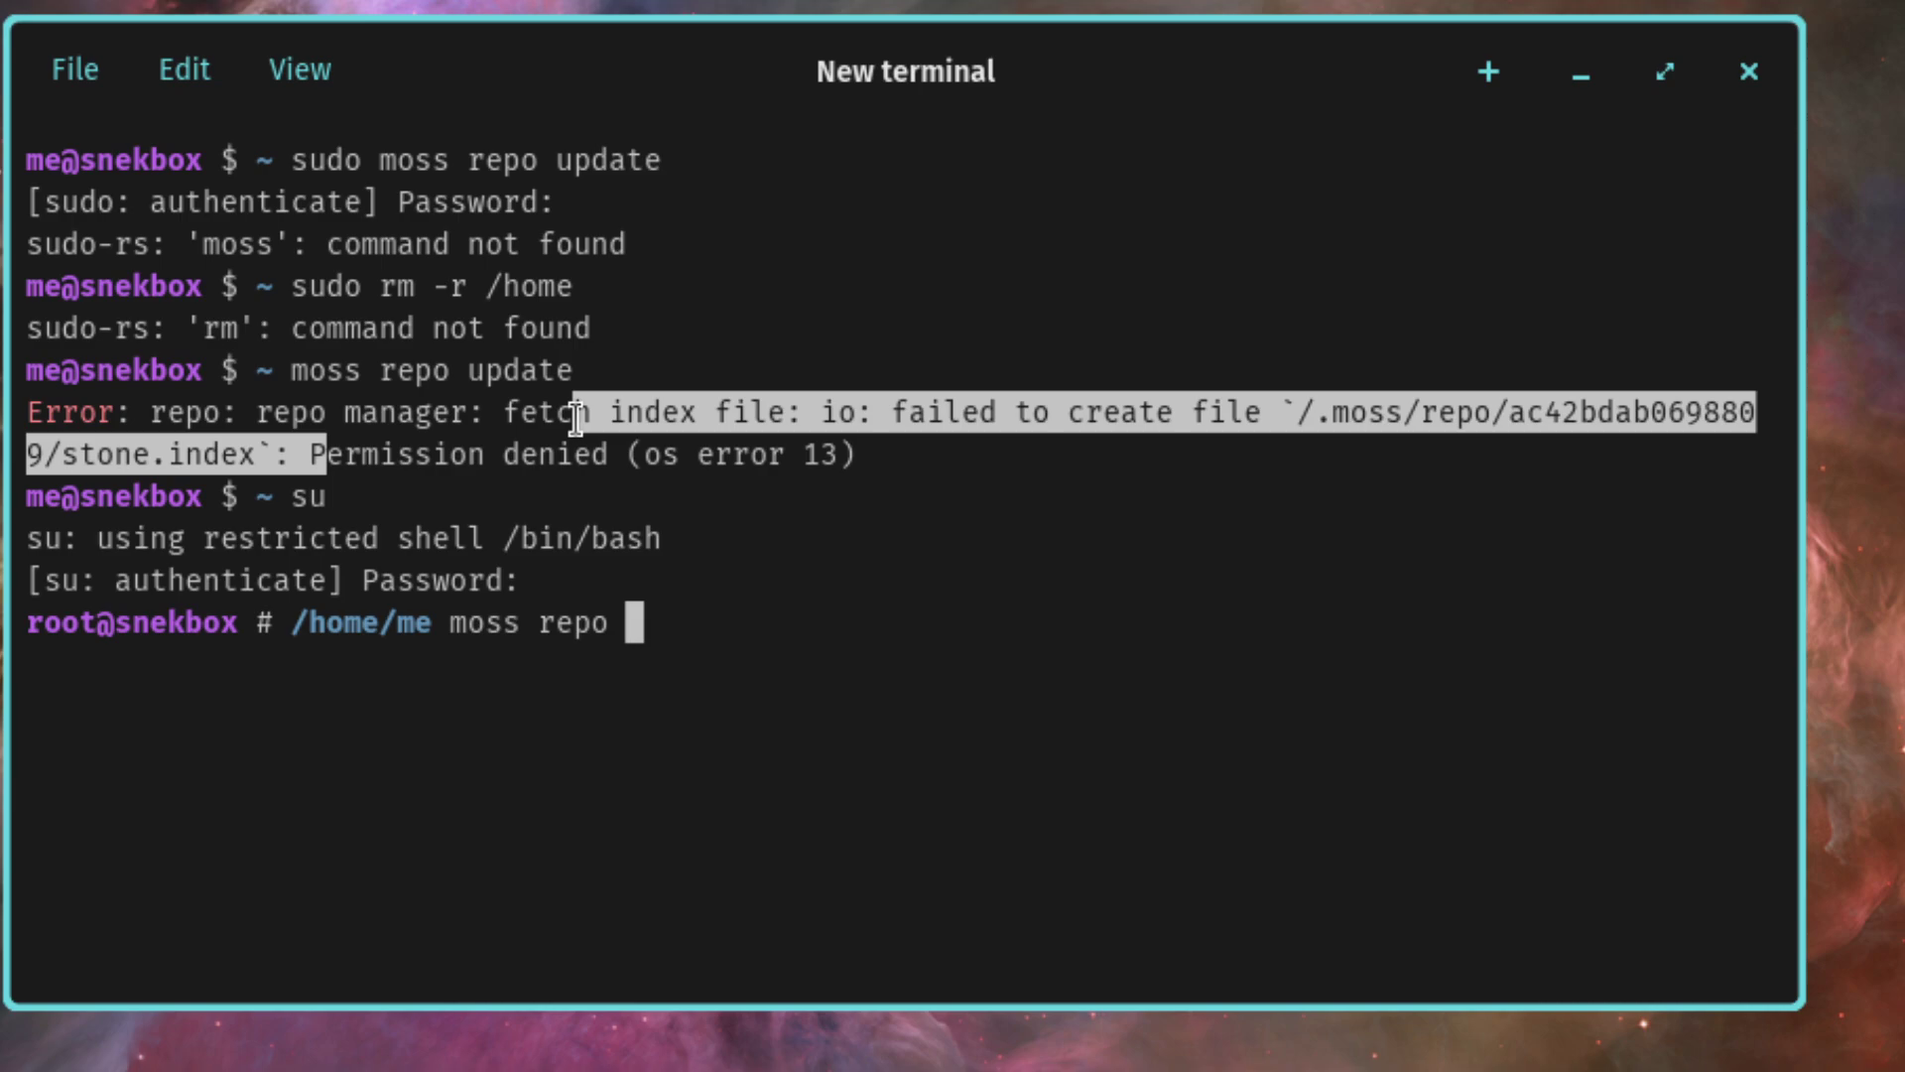
pyautogui.write('update')
pyautogui.press('Return')
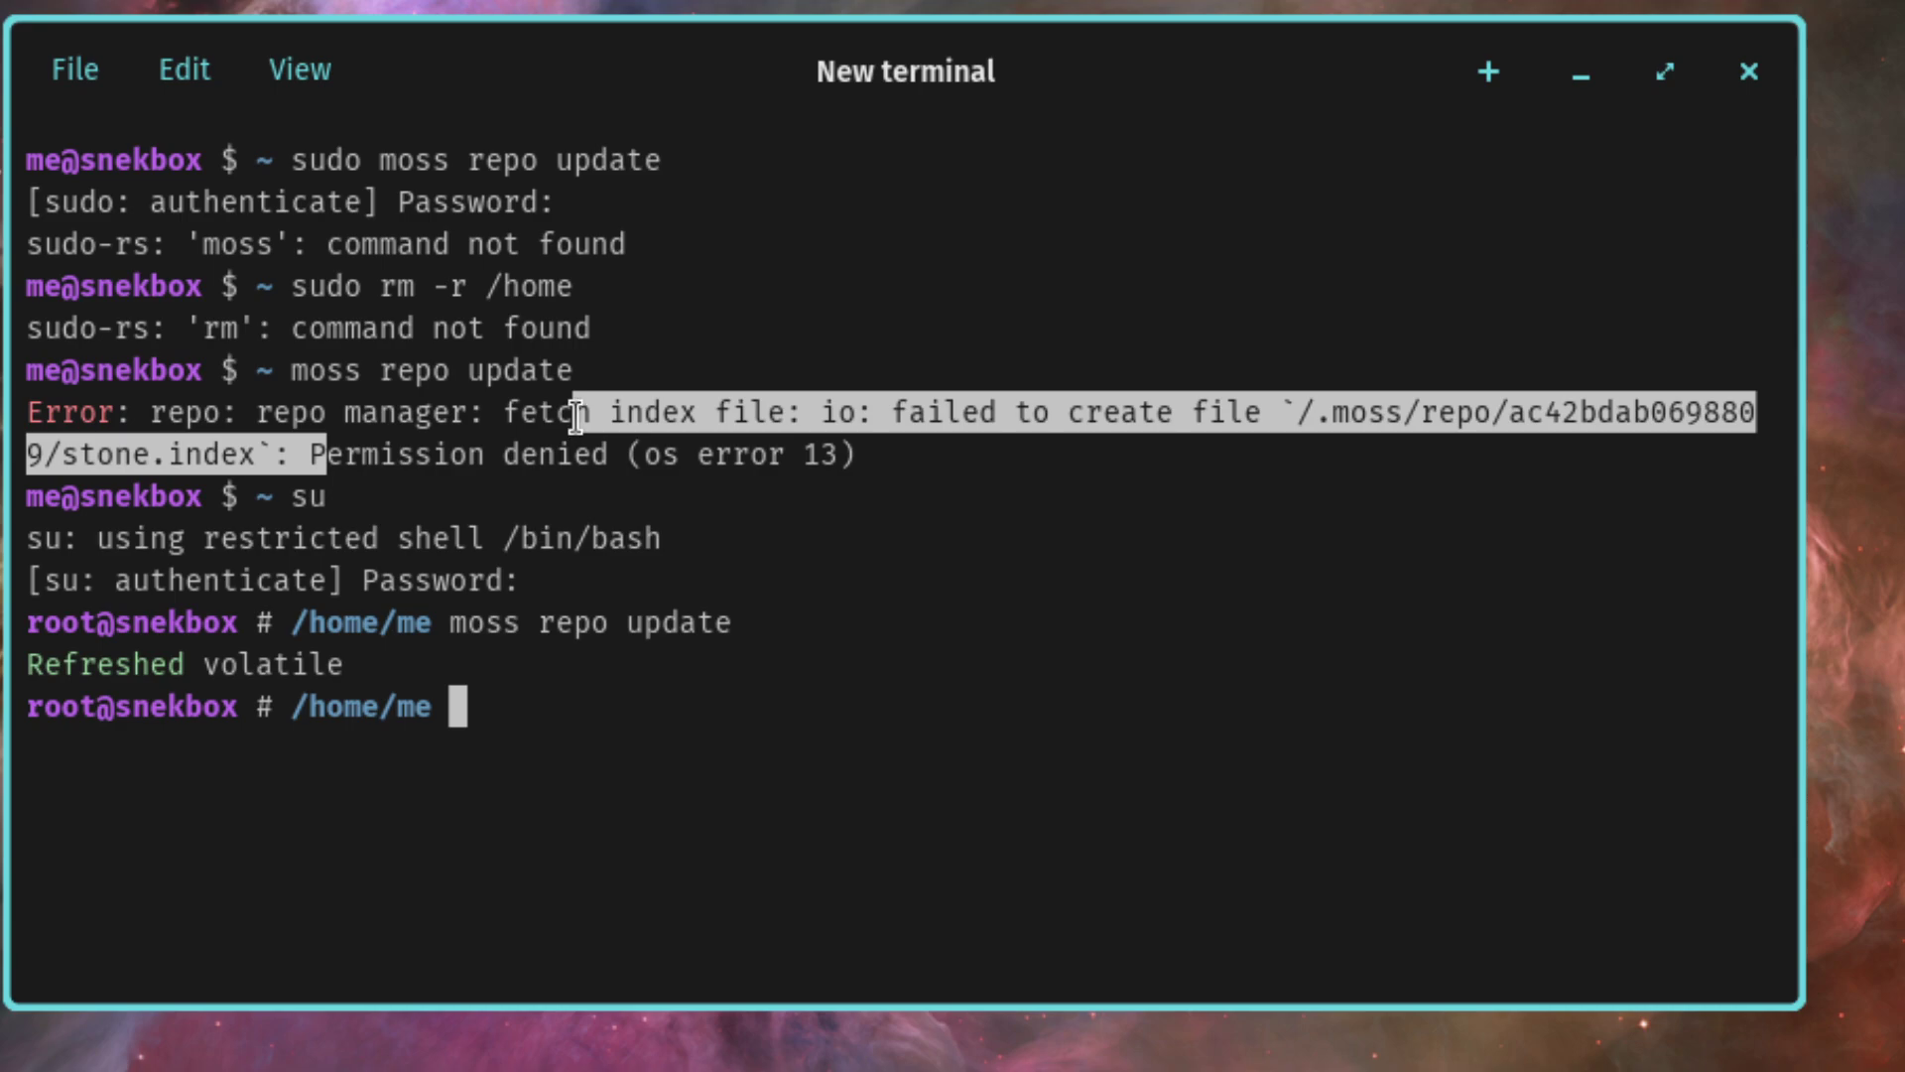
pyautogui.write('moss sync')
# Run moss sync (nothing to sync), exit root, and retry sudo moss repo update
pyautogui.press('Return')
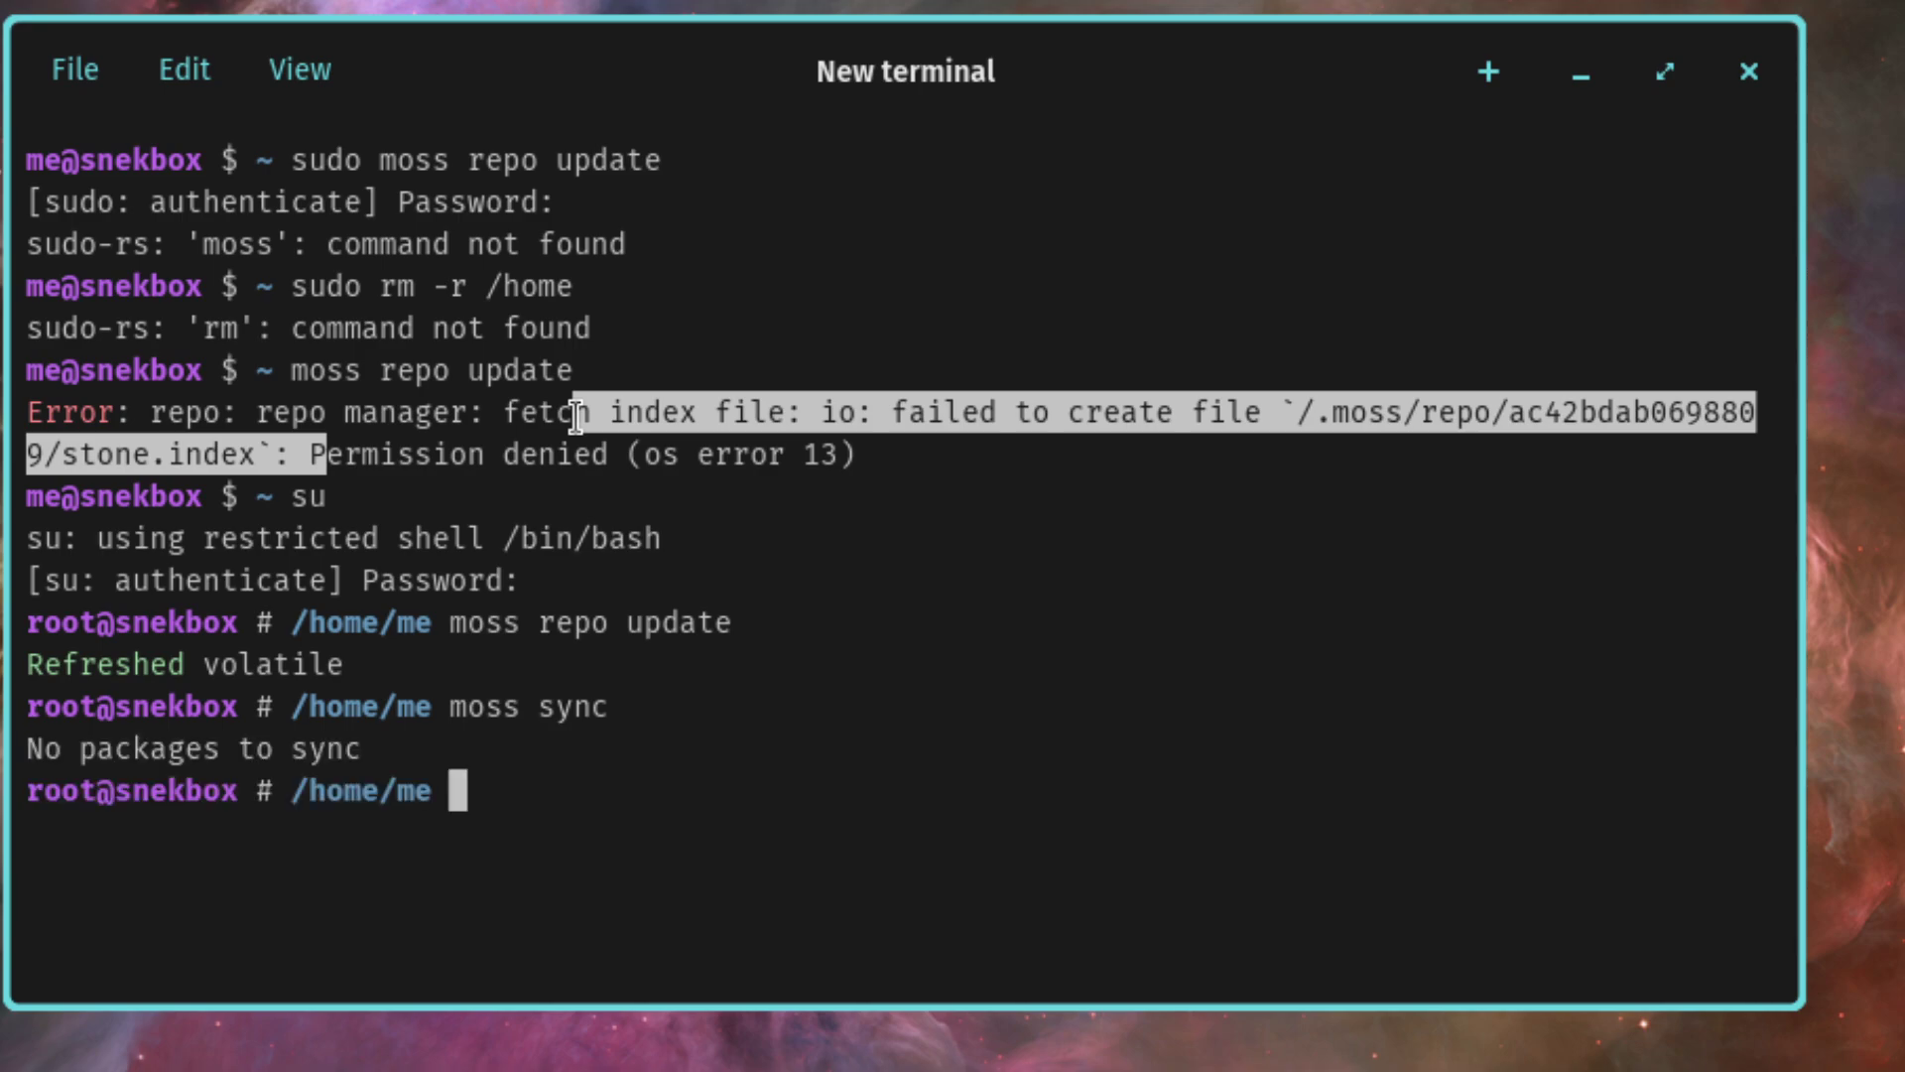
pyautogui.write('exit')
pyautogui.press('Return')
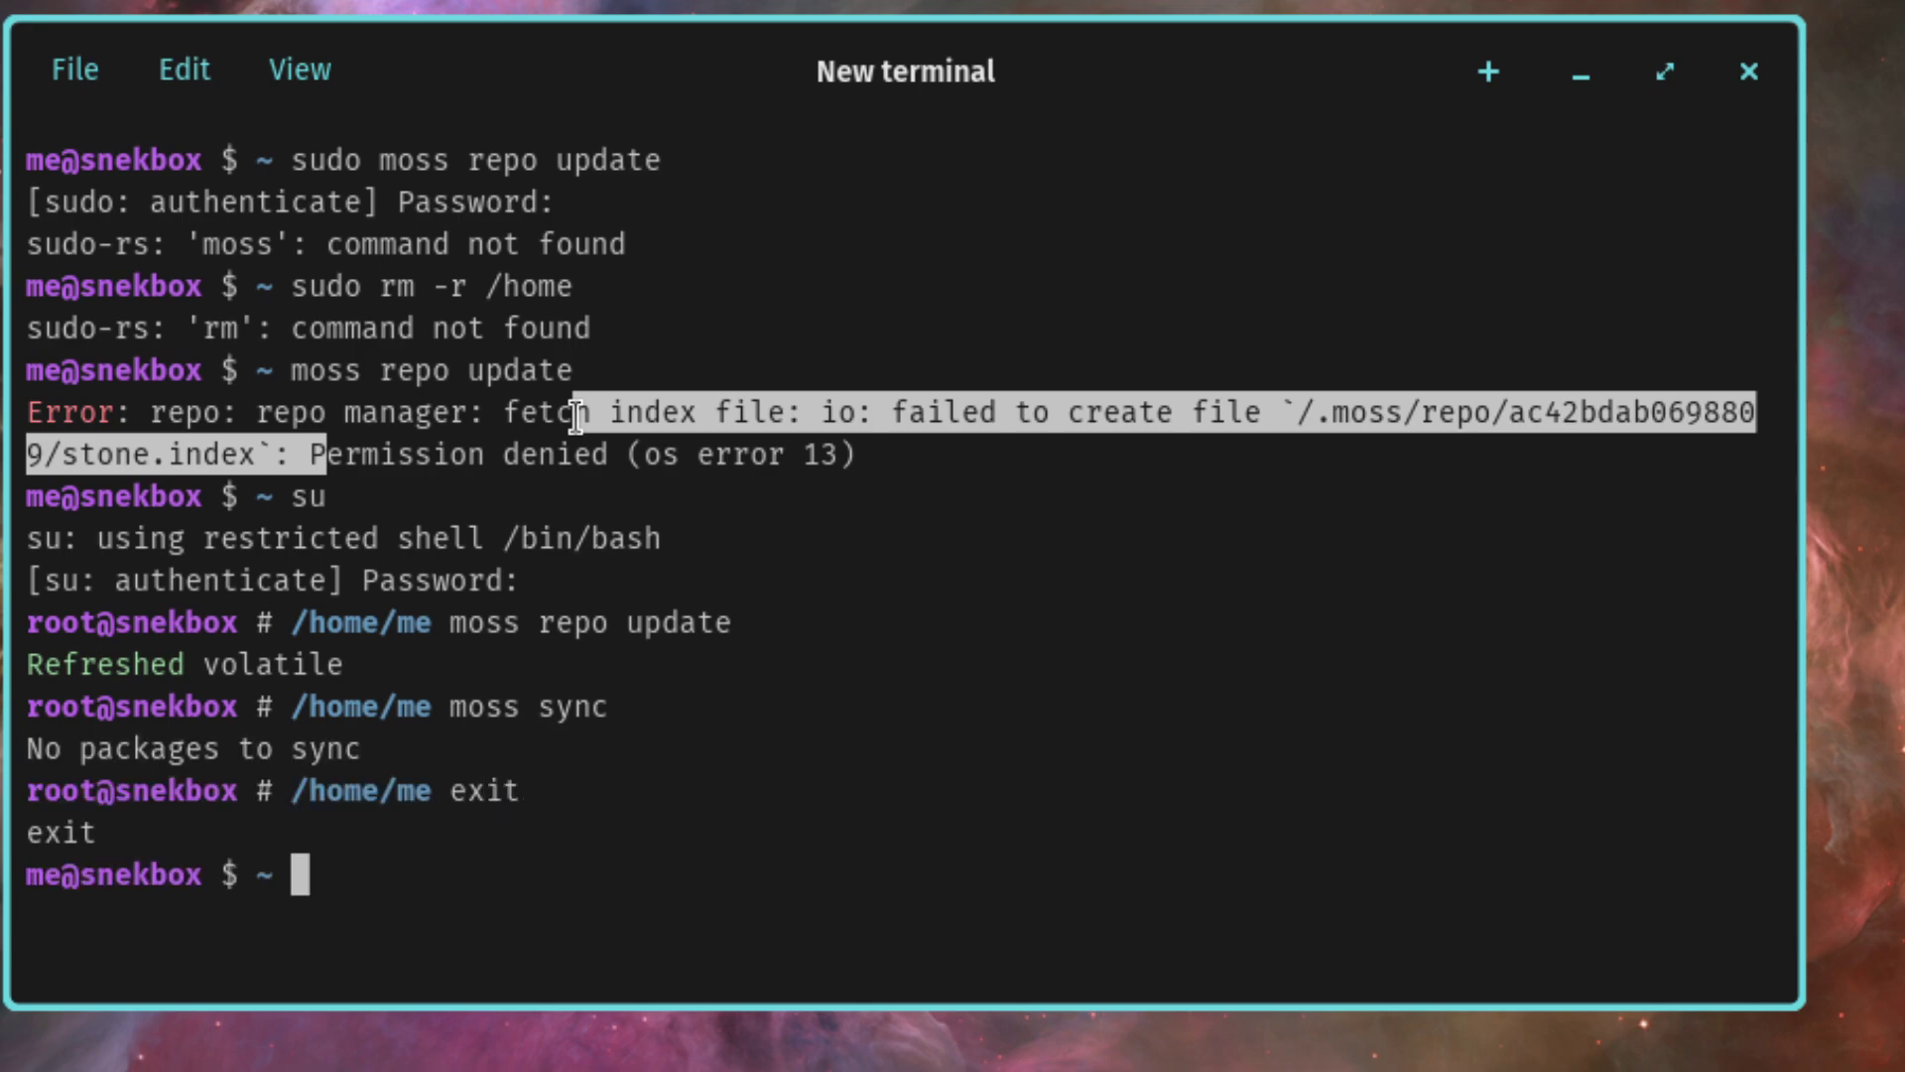
pyautogui.press('Up')
pyautogui.press('Up')
pyautogui.press('Up')
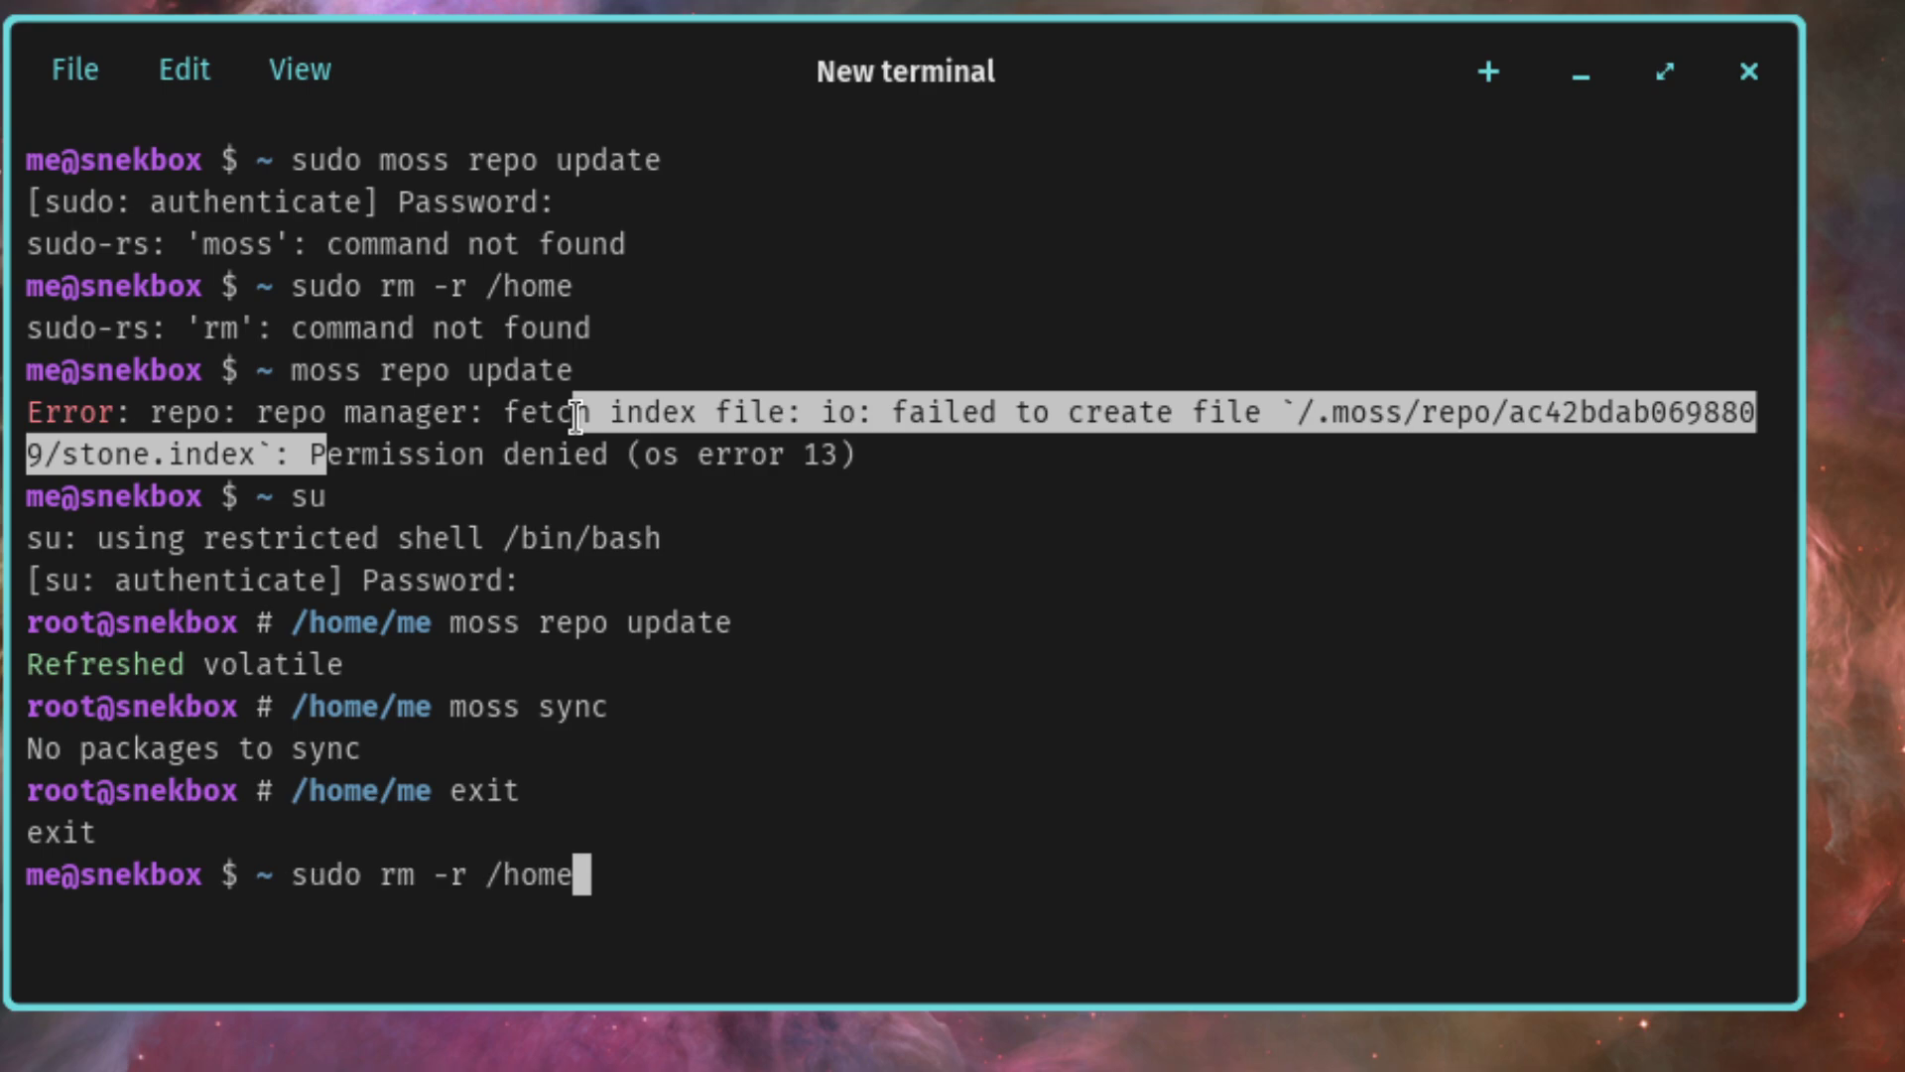
pyautogui.press('Up')
pyautogui.press('Return')
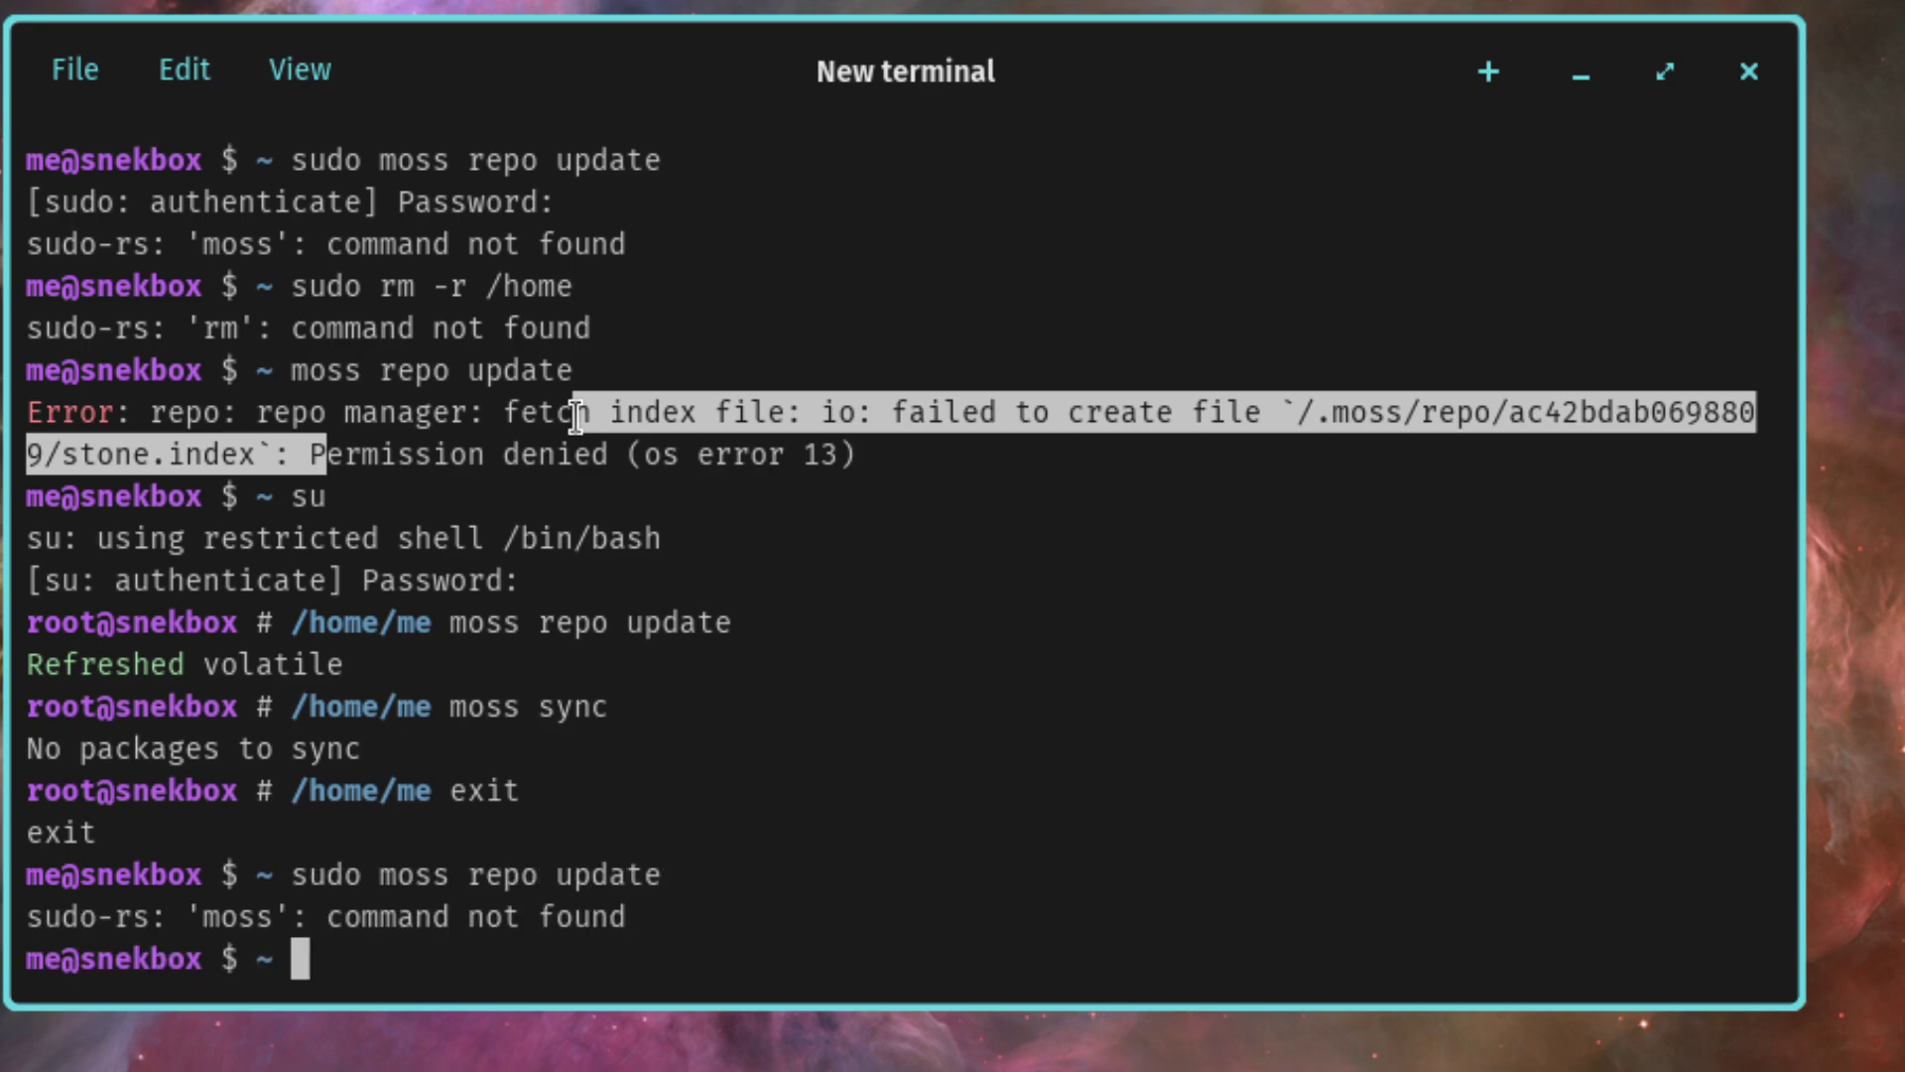